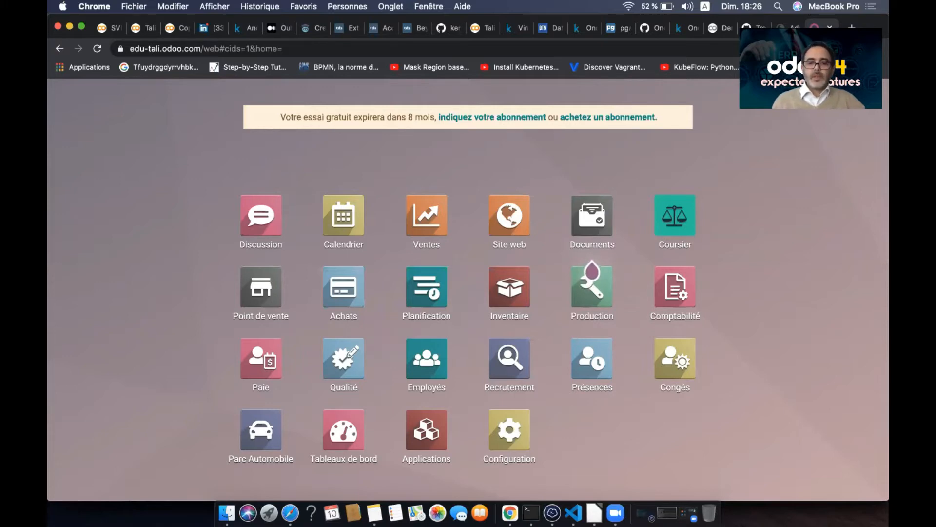
# Switch to the exercise document in LibreOffice and read its subject and the required PC HP article properties.
pyautogui.click(593, 512)
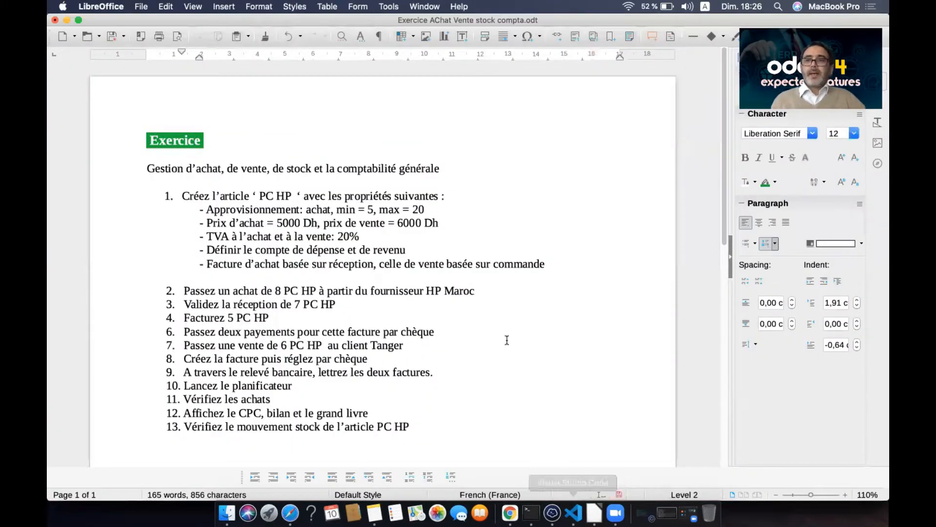
pyautogui.doubleClick(204, 168)
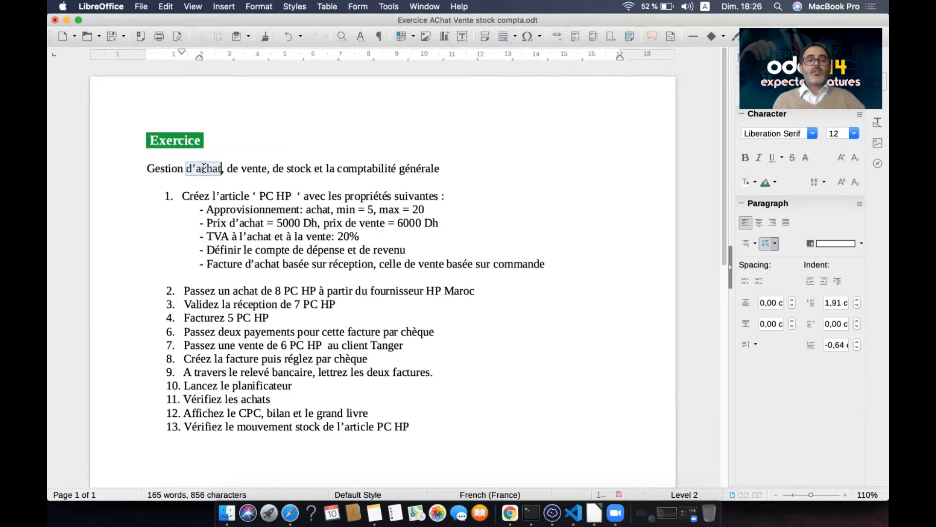
pyautogui.doubleClick(249, 168)
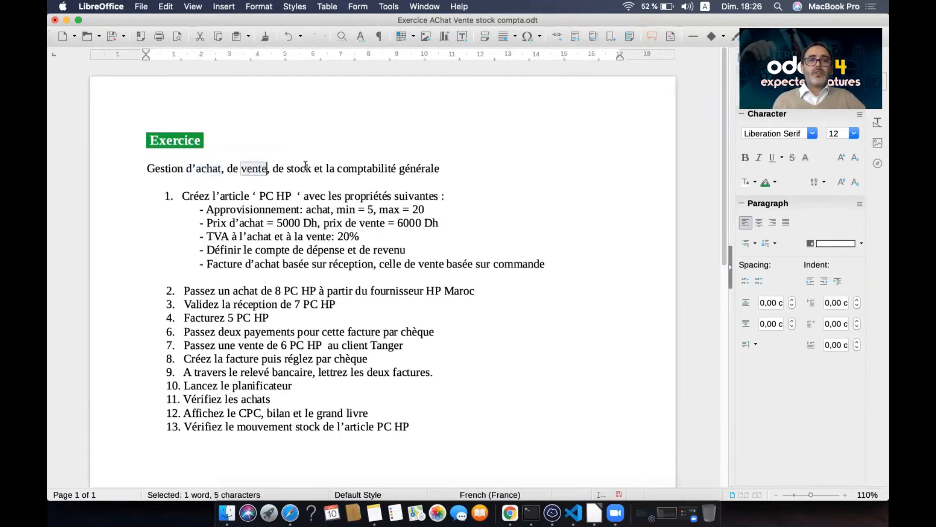
pyautogui.click(306, 166)
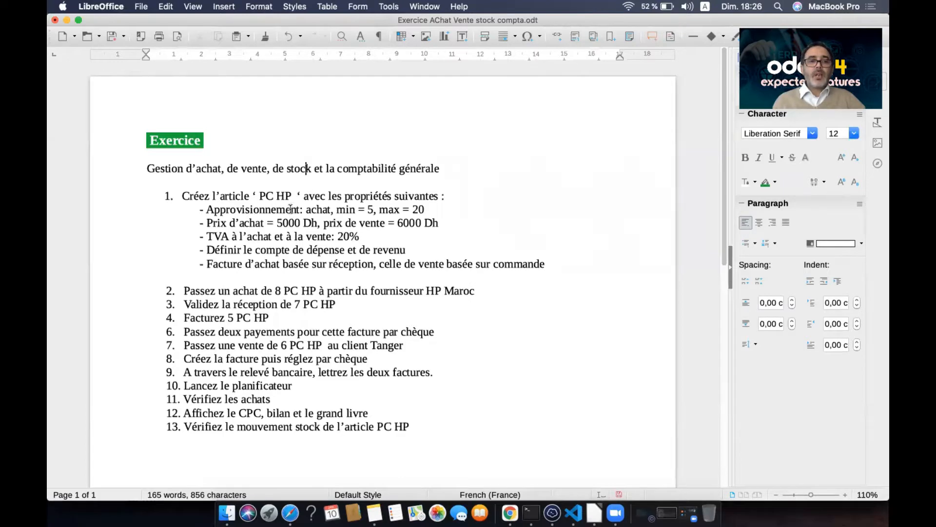
pyautogui.doubleClick(322, 212)
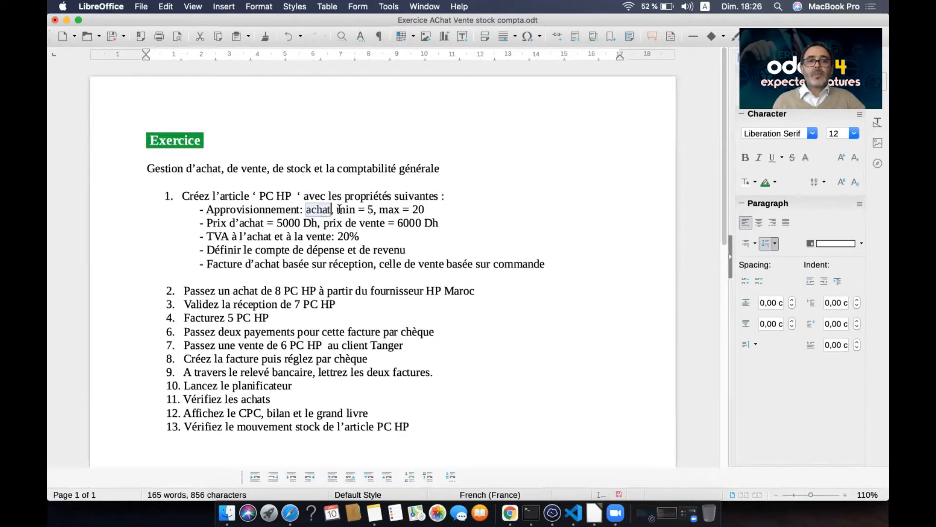
pyautogui.click(339, 209)
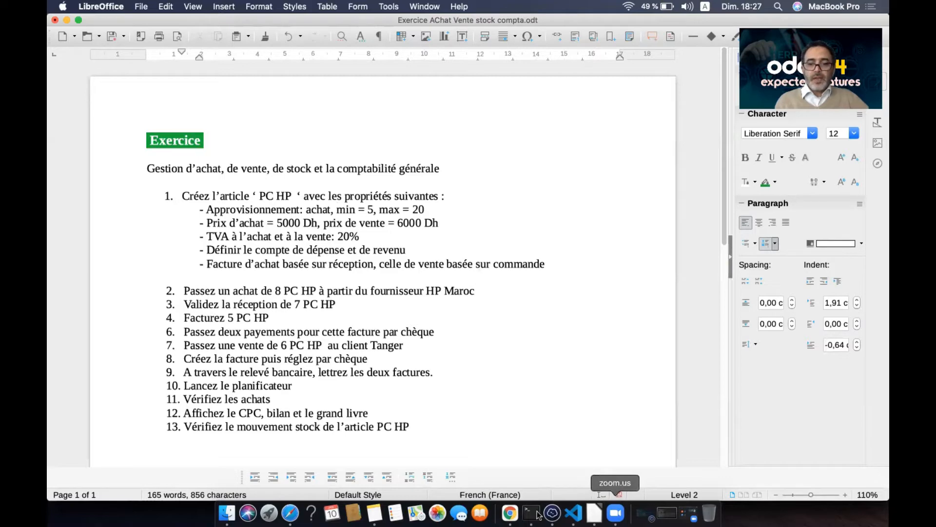
# Switch to Odoo in Chrome and start a new article named PC HP in Inventaire.
pyautogui.click(510, 512)
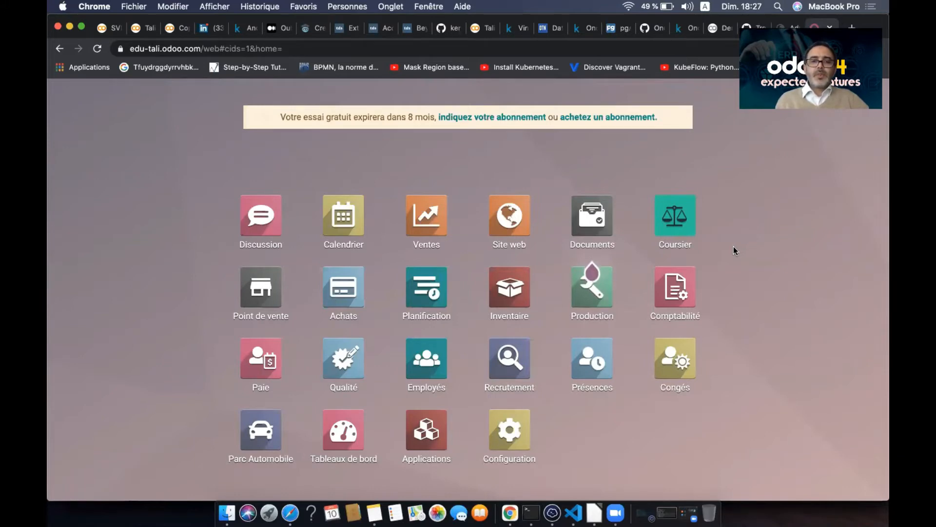
pyautogui.click(508, 291)
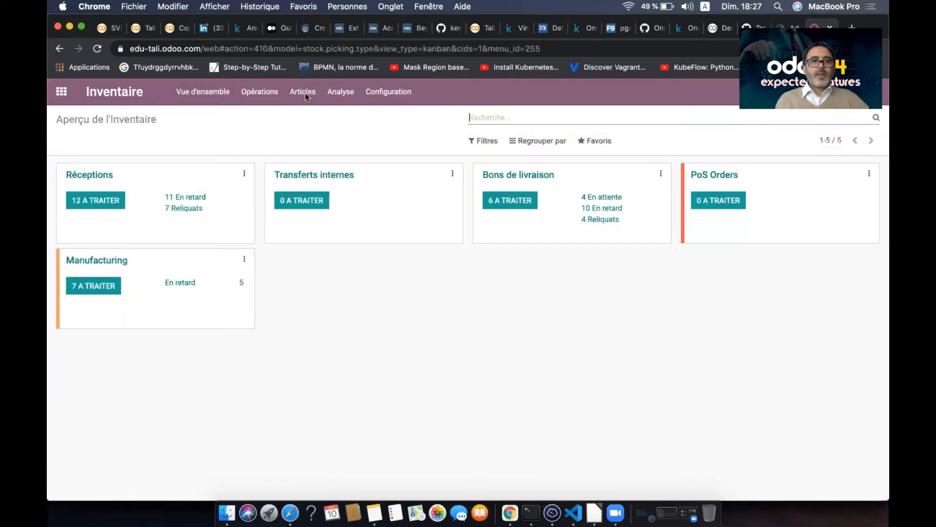
pyautogui.click(305, 93)
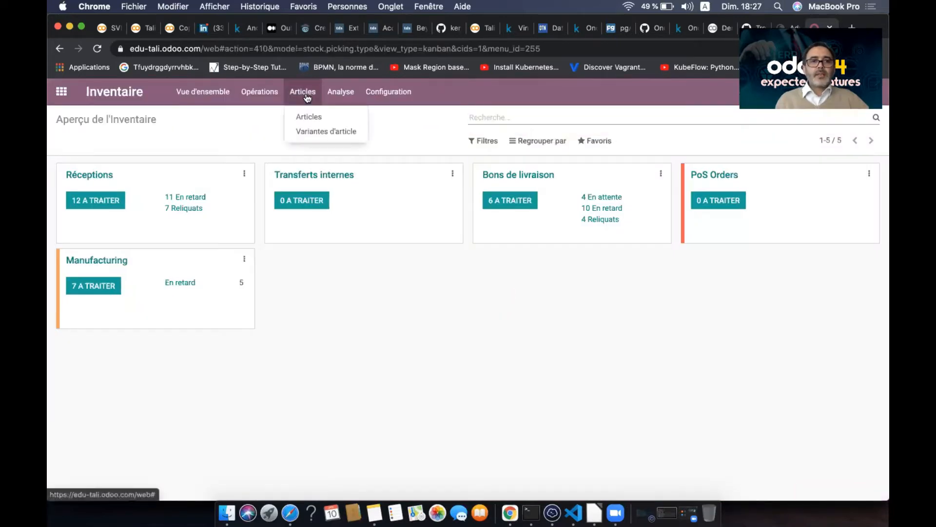
pyautogui.click(314, 115)
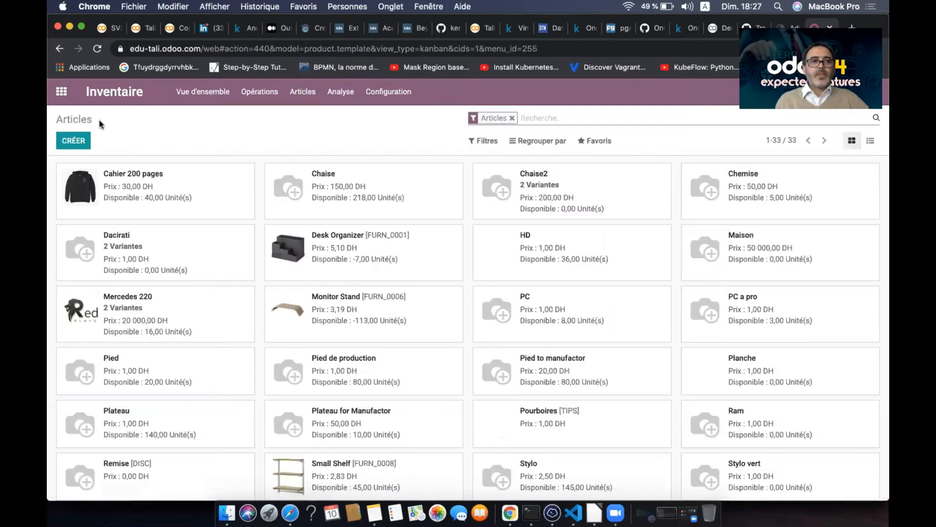
pyautogui.click(80, 141)
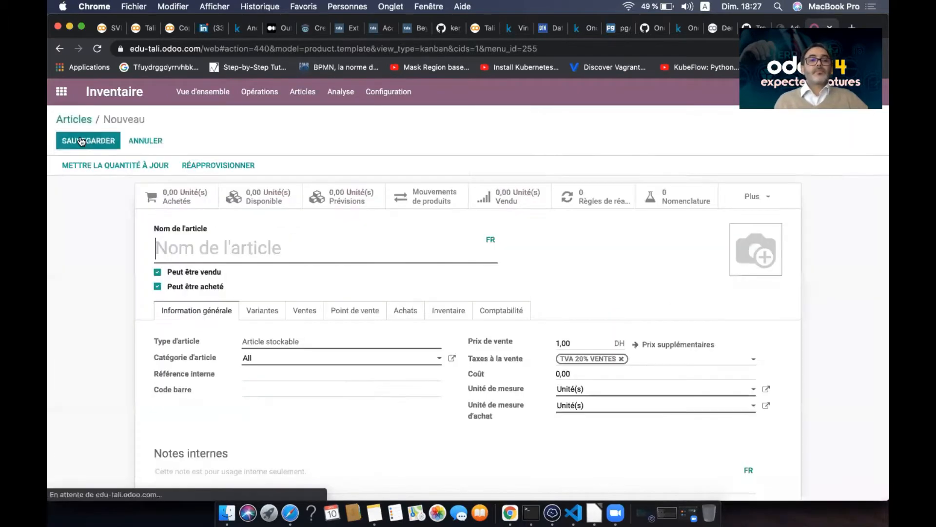
pyautogui.write('PC HP')
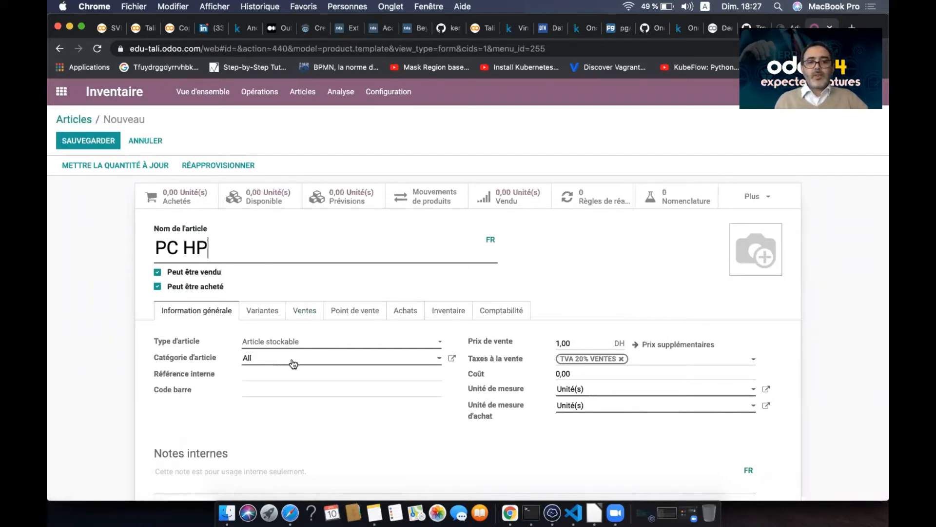
# Set the PC HP article's sale price to 6000 DH and its cost to 5000.
pyautogui.click(595, 340)
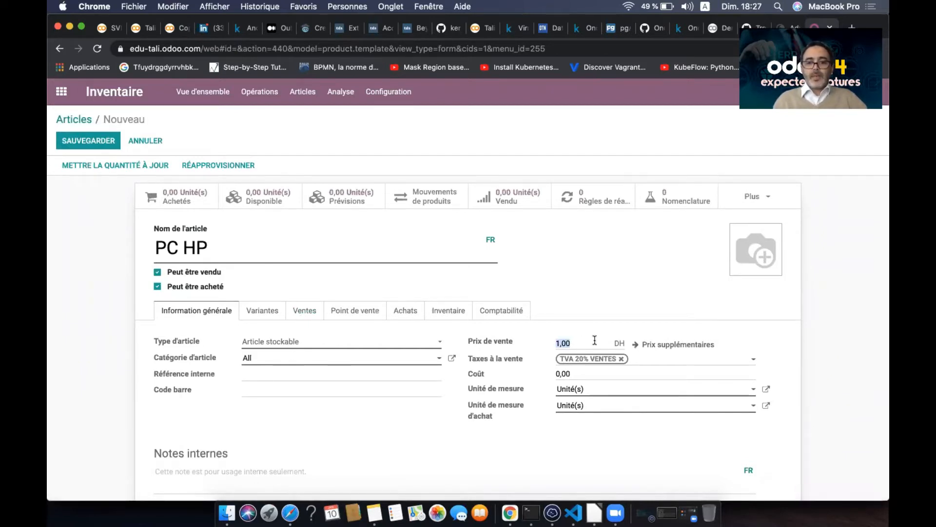
pyautogui.write('6000')
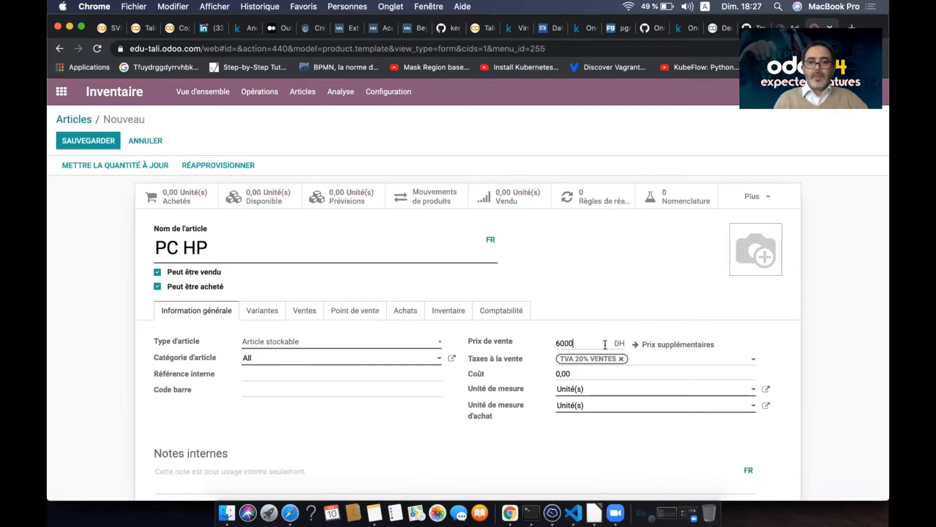
pyautogui.click(607, 371)
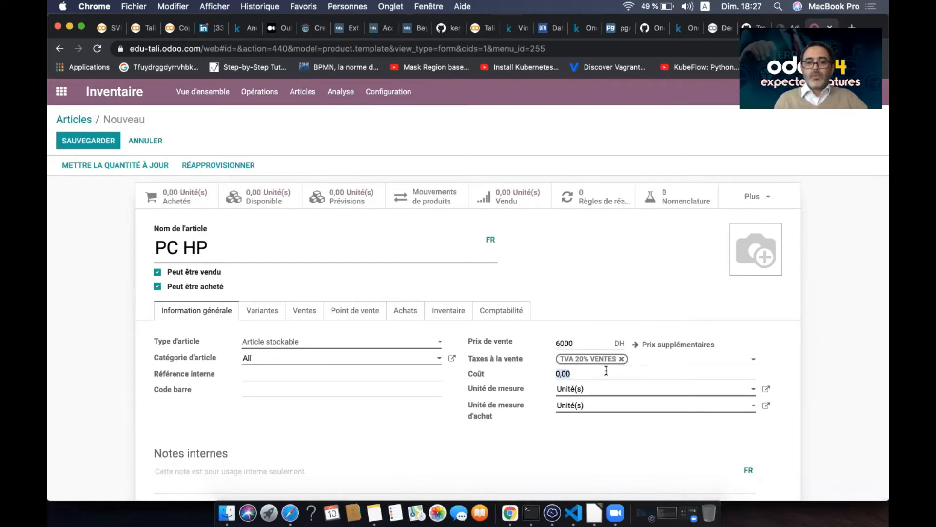
pyautogui.write('5000')
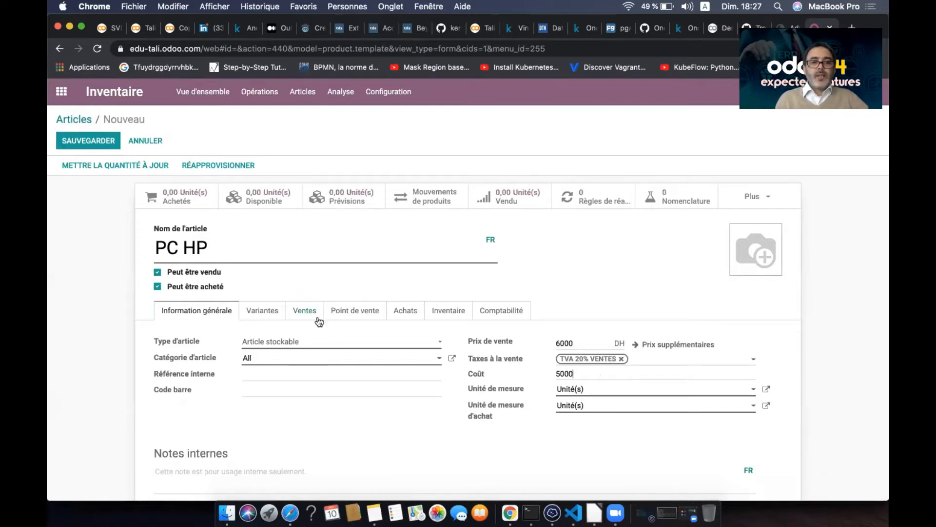
# Check the article's supplier tax, supplier invoice control policy and supply routes.
pyautogui.click(397, 312)
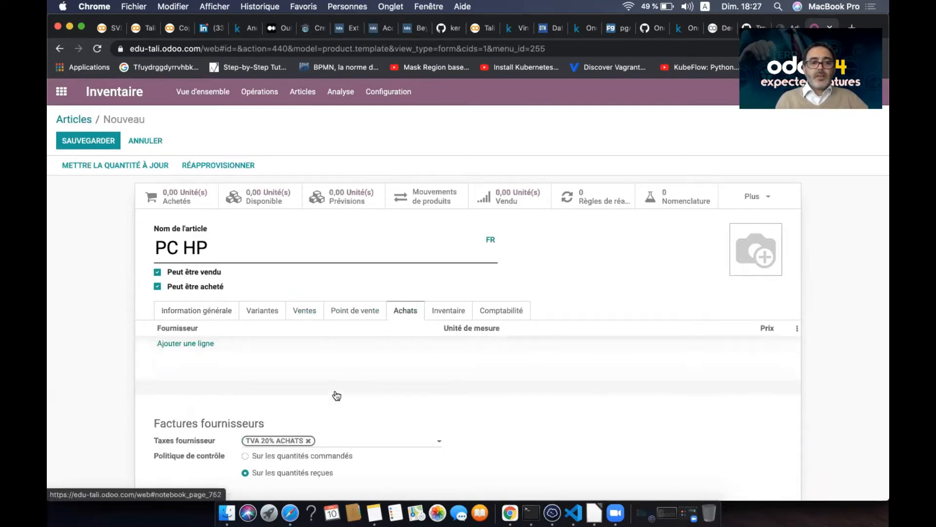
pyautogui.scroll(-3, 335, 393)
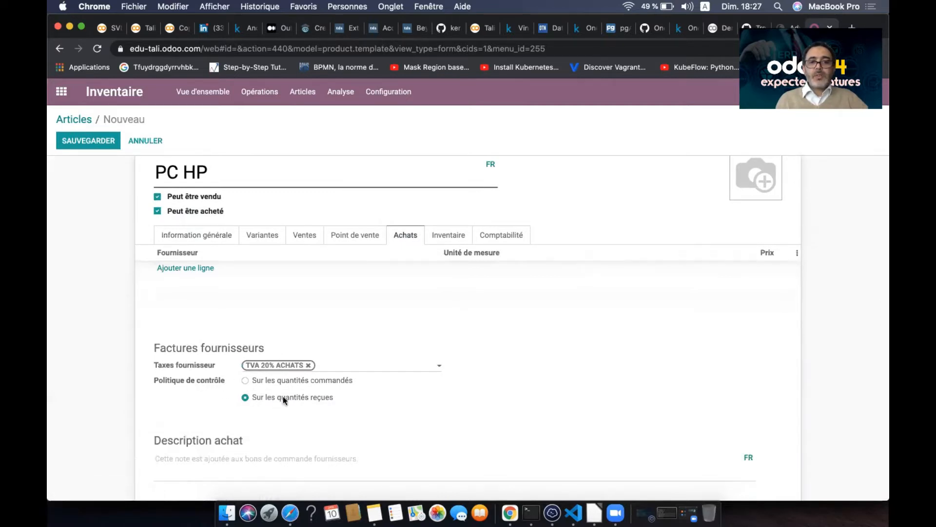
pyautogui.click(444, 236)
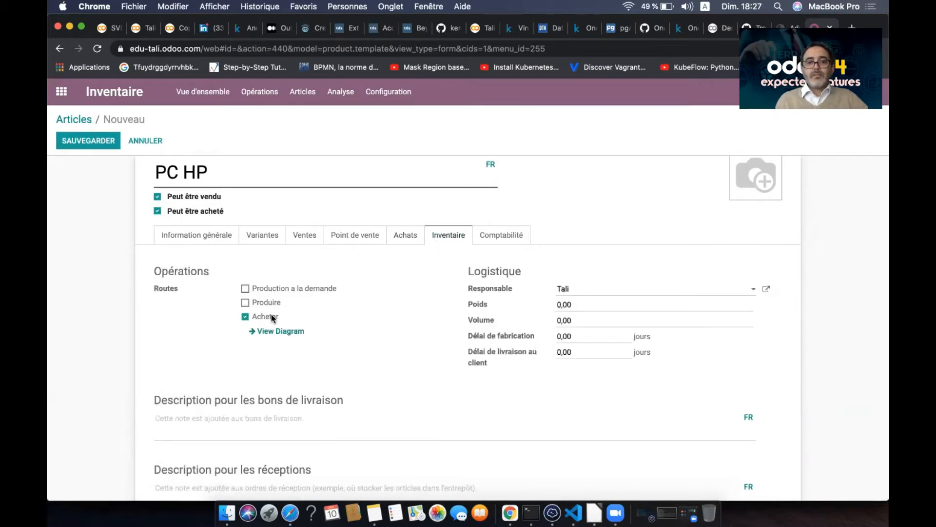
# Set the income account to 711100 Ventes de marchandises au Maroc and the expense account to 611100 Achats de marchandises "groupe A".
pyautogui.click(494, 235)
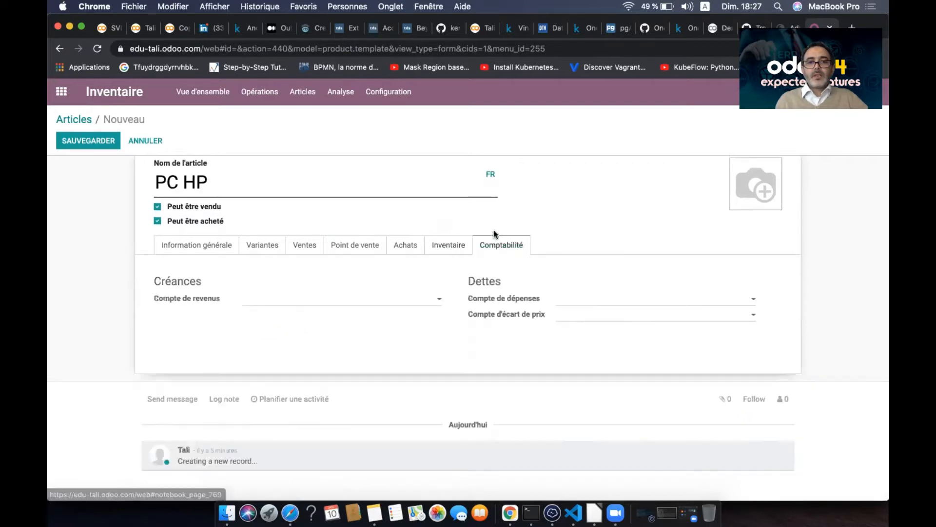
pyautogui.click(384, 300)
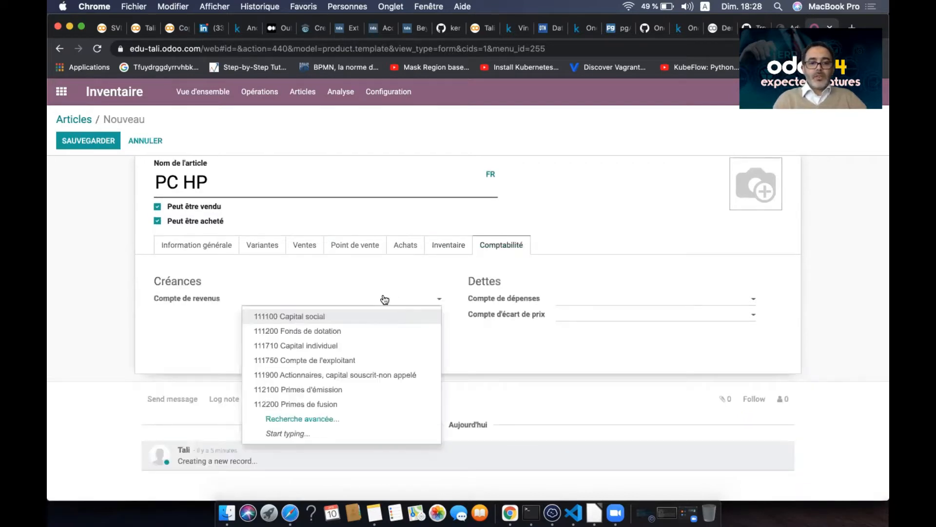
pyautogui.write('711')
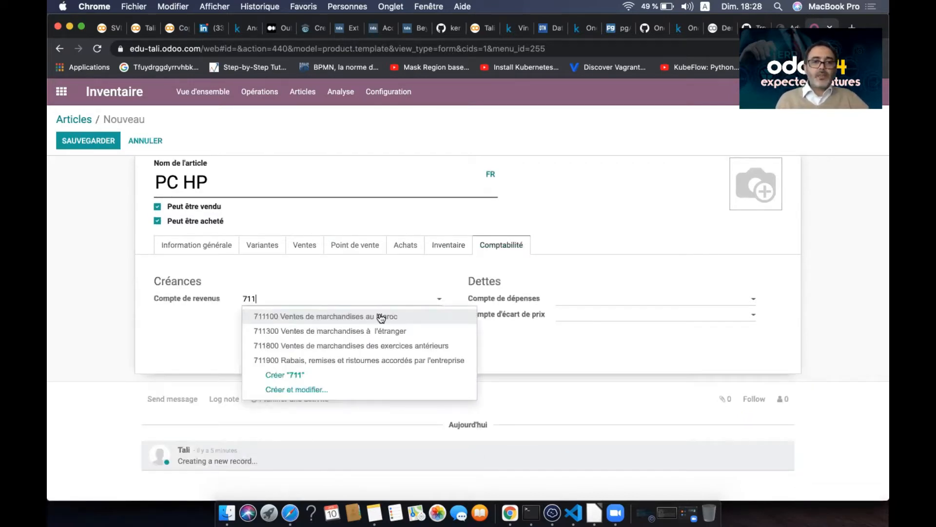
pyautogui.click(381, 318)
pyautogui.click(610, 298)
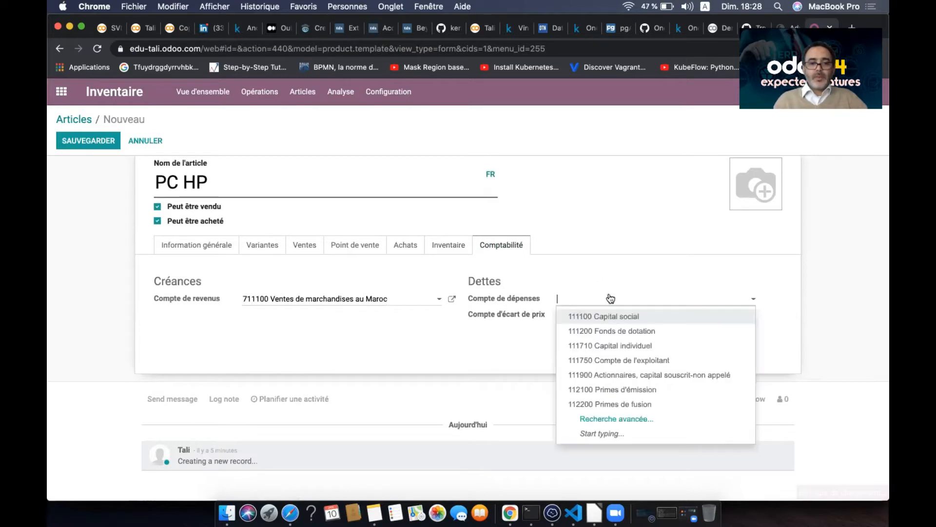
pyautogui.write('611')
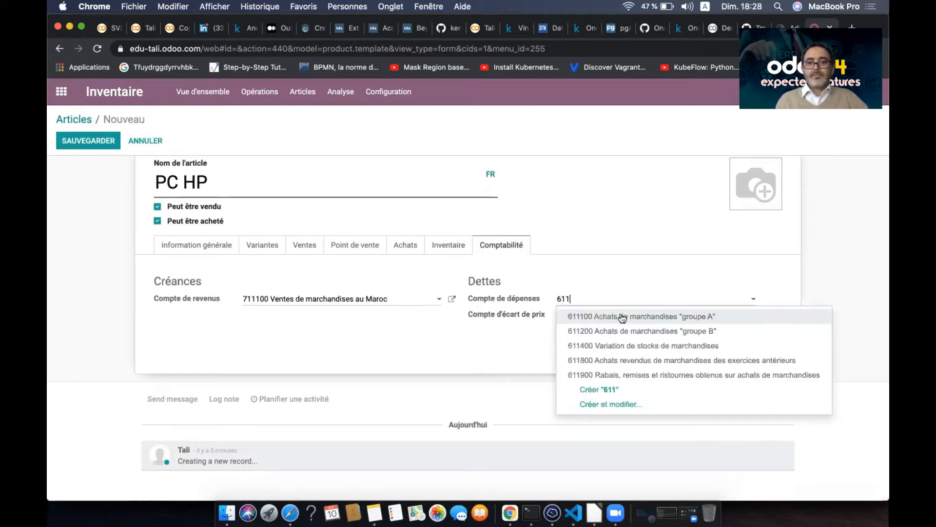
pyautogui.click(623, 318)
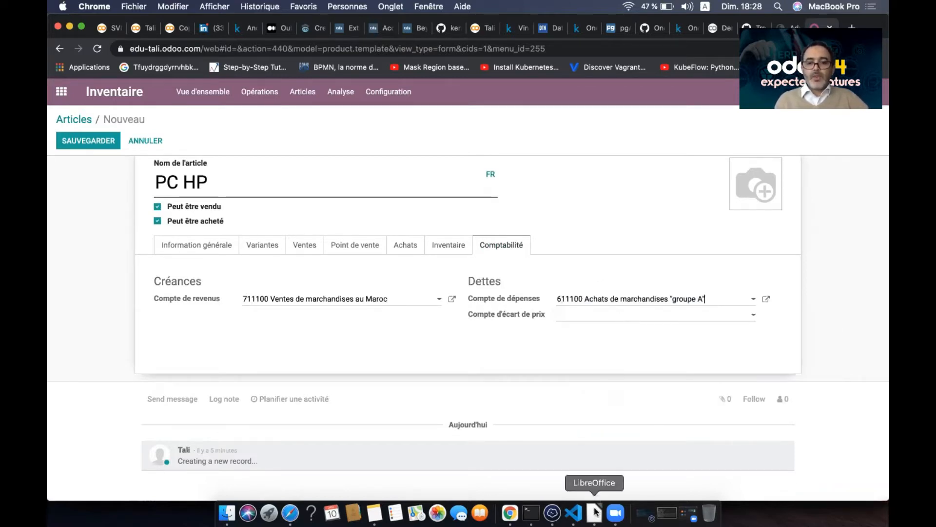
# Check the minimum and maximum stock quantities in the LibreOffice exercise document, and return to Odoo in Chrome.
pyautogui.click(594, 512)
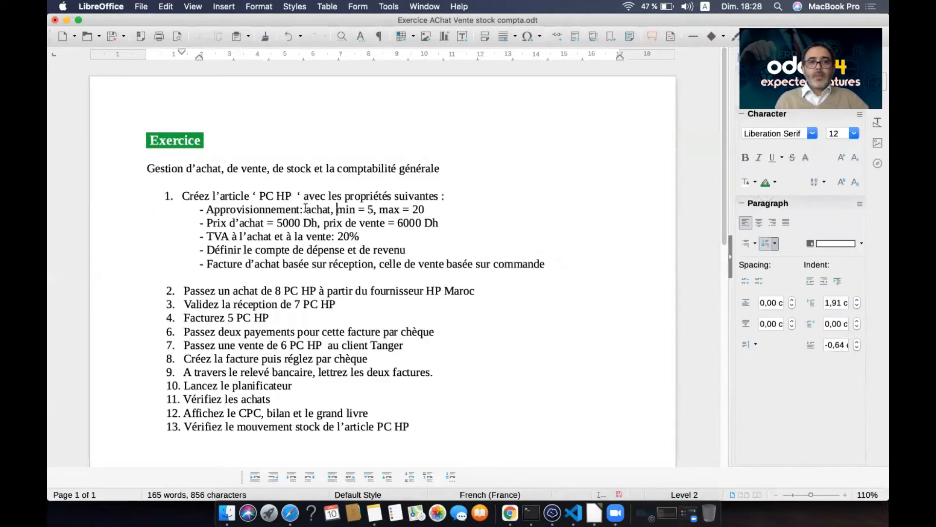
pyautogui.keyDown('shift'); pyautogui.click(422, 209); pyautogui.keyUp('shift')
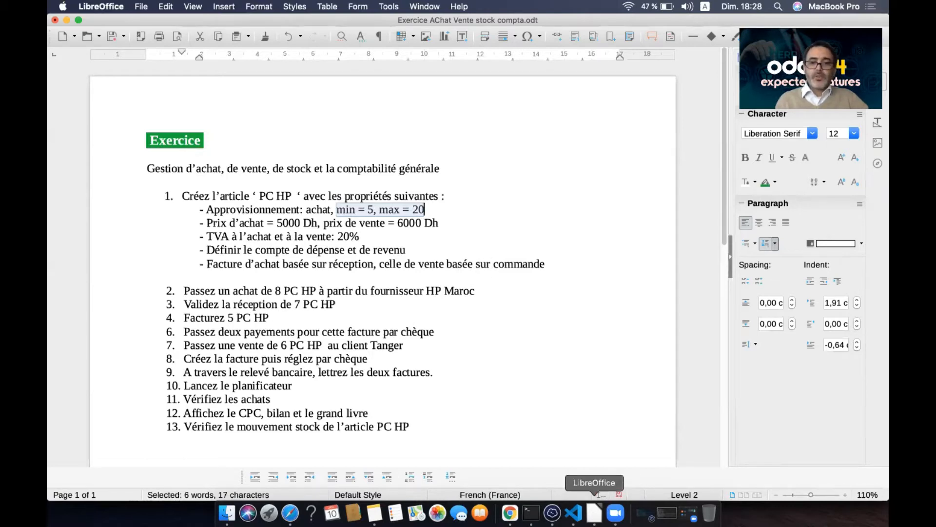
pyautogui.click(510, 512)
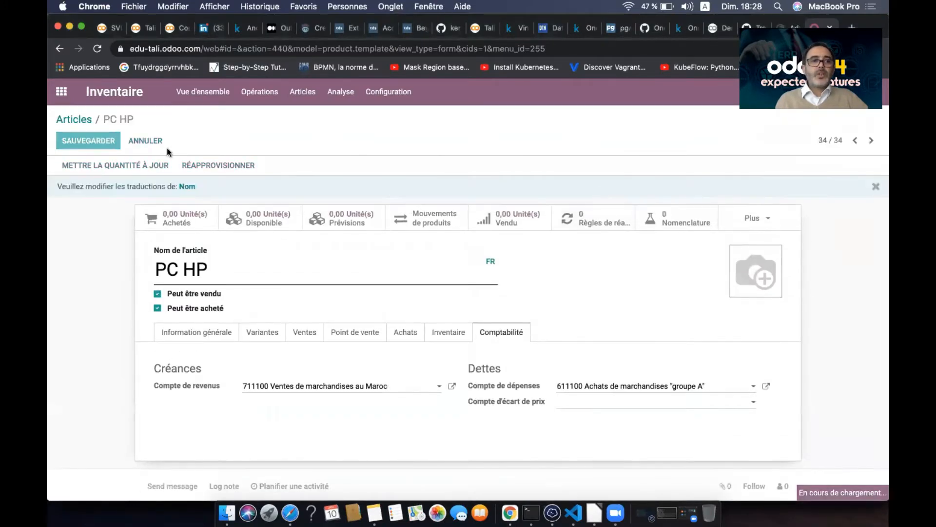
# Create and save a reordering rule for PC HP at WH/Stock with minimum quantity 5 and maximum quantity 10.
pyautogui.click(66, 140)
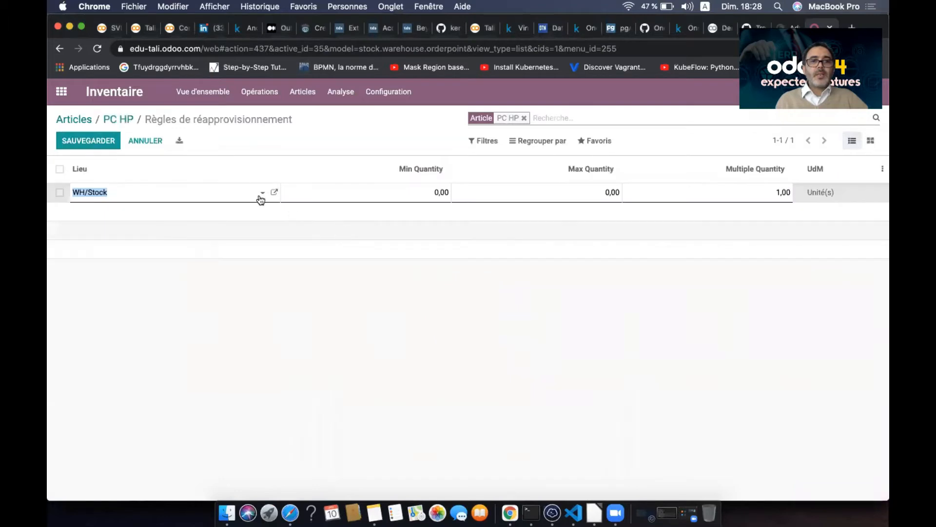
pyautogui.click(386, 190)
pyautogui.write('5')
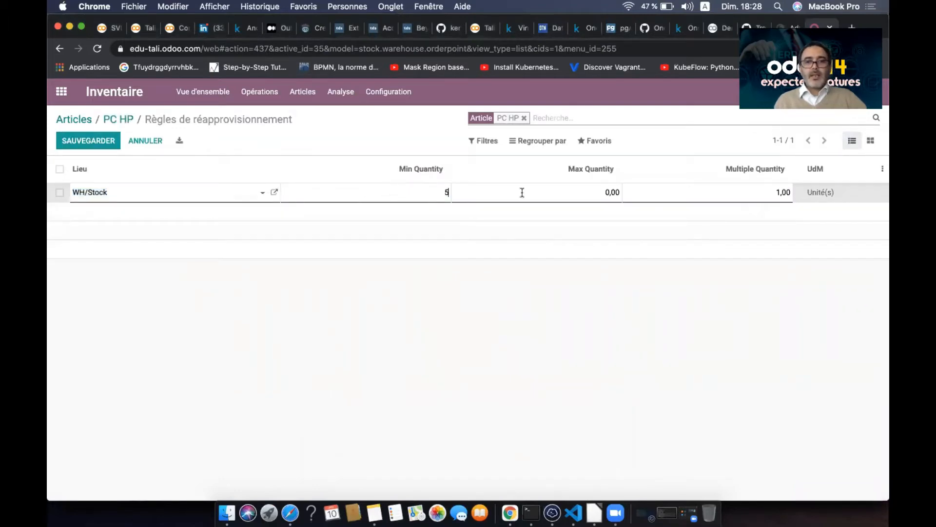
pyautogui.click(550, 196)
pyautogui.write('10')
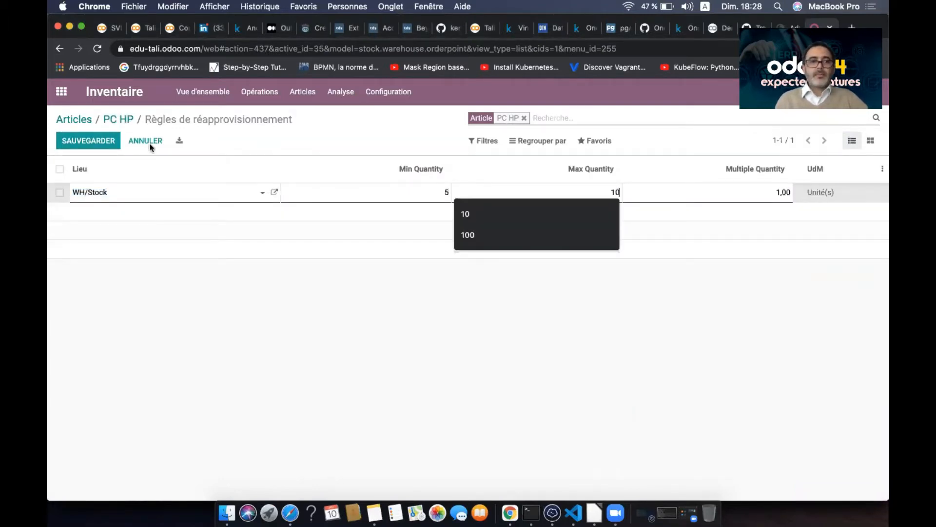
pyautogui.click(105, 144)
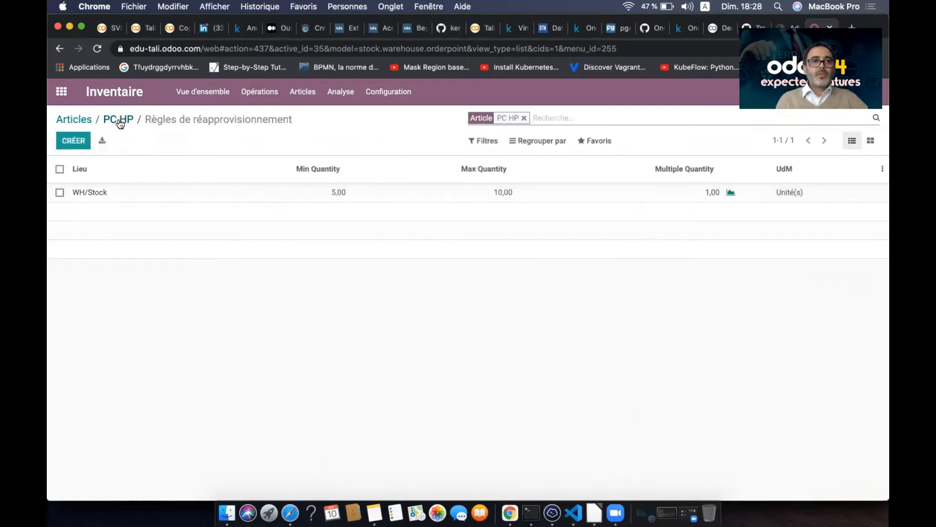
# Reopen the PC HP article for editing and set its sales invoicing policy to Quantités commandées.
pyautogui.click(119, 120)
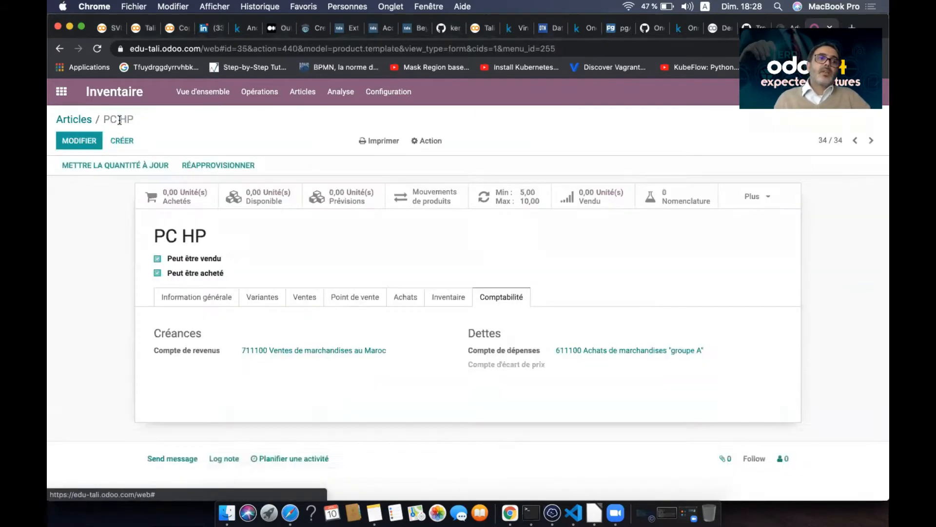
pyautogui.click(98, 146)
pyautogui.click(306, 312)
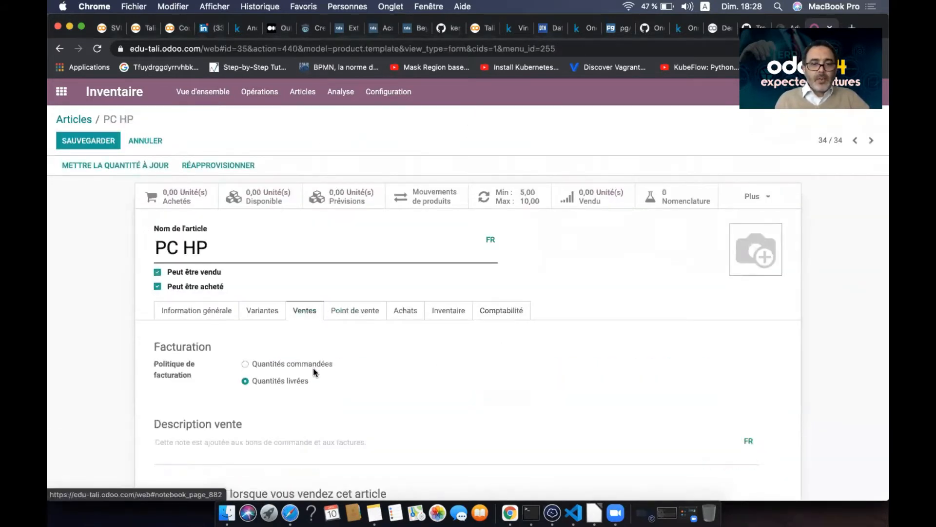
pyautogui.scroll(-2, 313, 367)
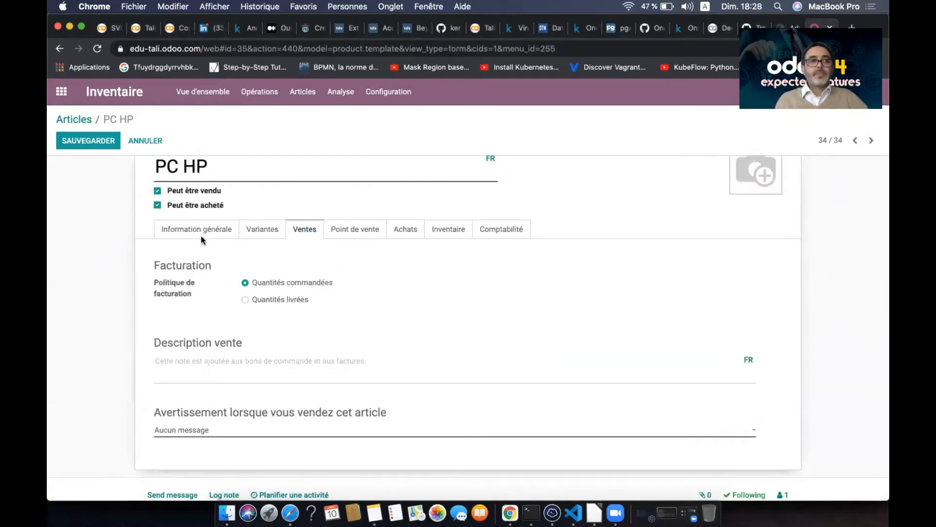
# Save the PC HP article, check the purchase supplier in the LibreOffice exercise document, and return to Odoo in Chrome.
pyautogui.click(108, 143)
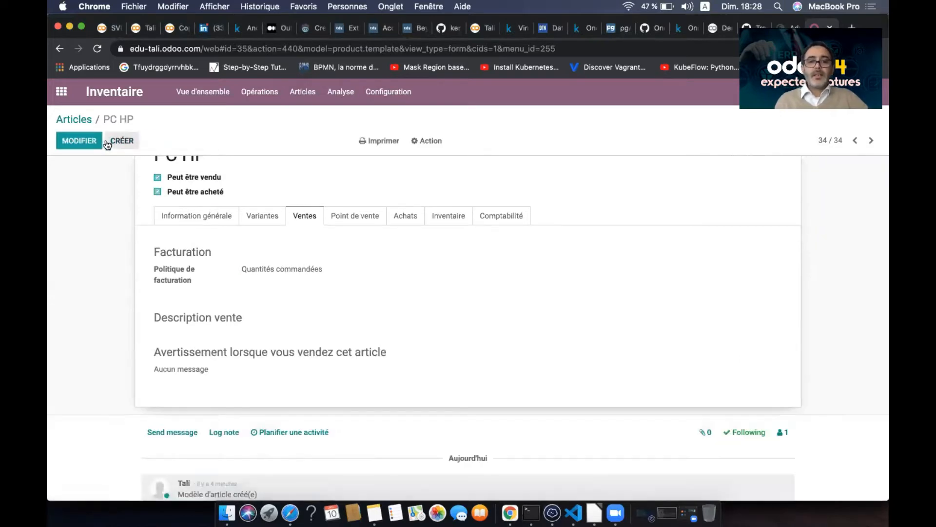
pyautogui.click(590, 514)
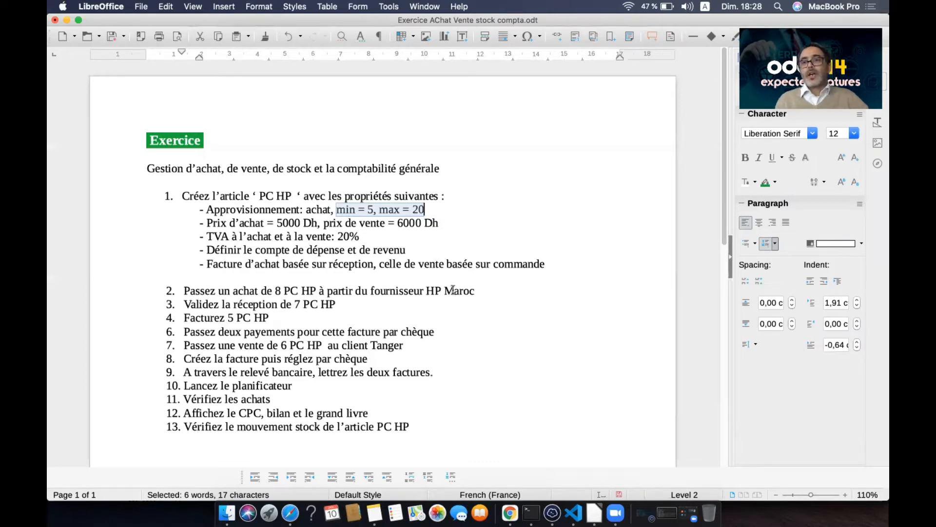
pyautogui.moveTo(475, 292); pyautogui.dragTo(427, 292)
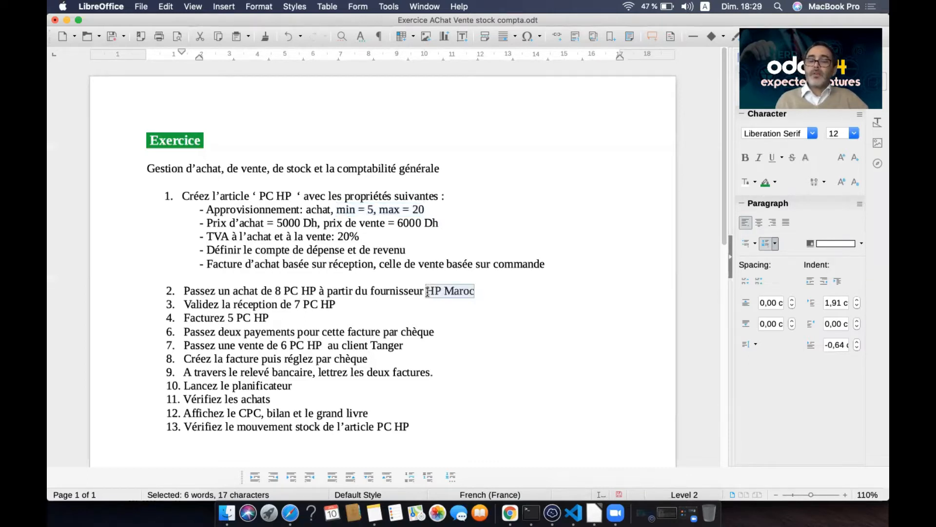
pyautogui.click(509, 513)
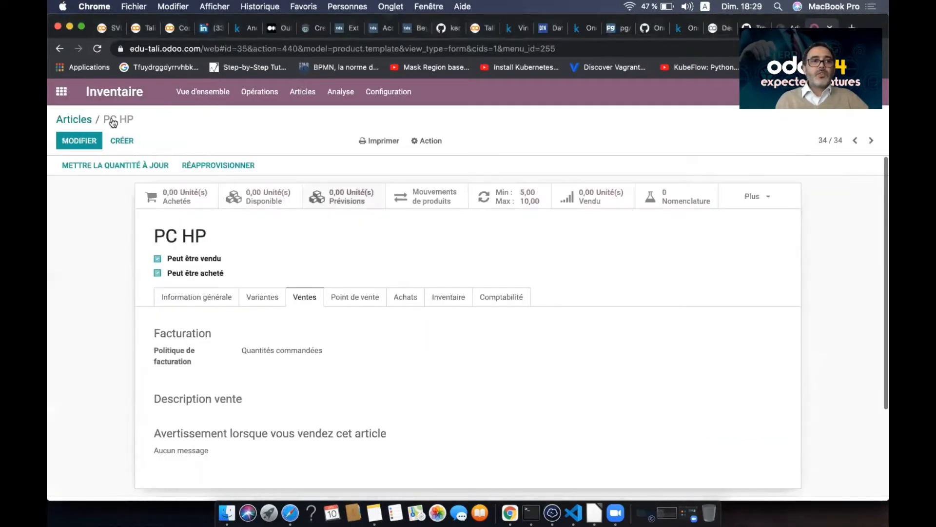
# Start a new company supplier record in the Achats application and name it HP Maroc.
pyautogui.click(61, 91)
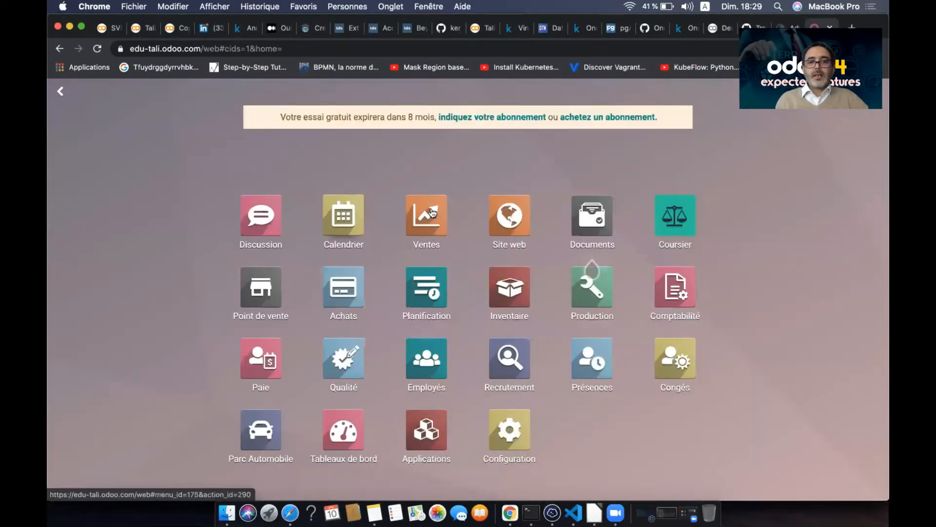
pyautogui.click(345, 295)
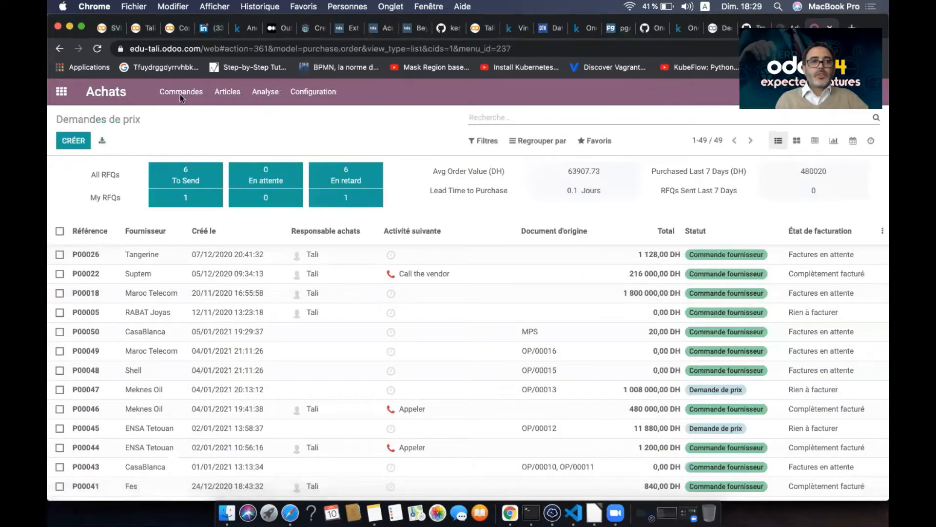
pyautogui.click(180, 93)
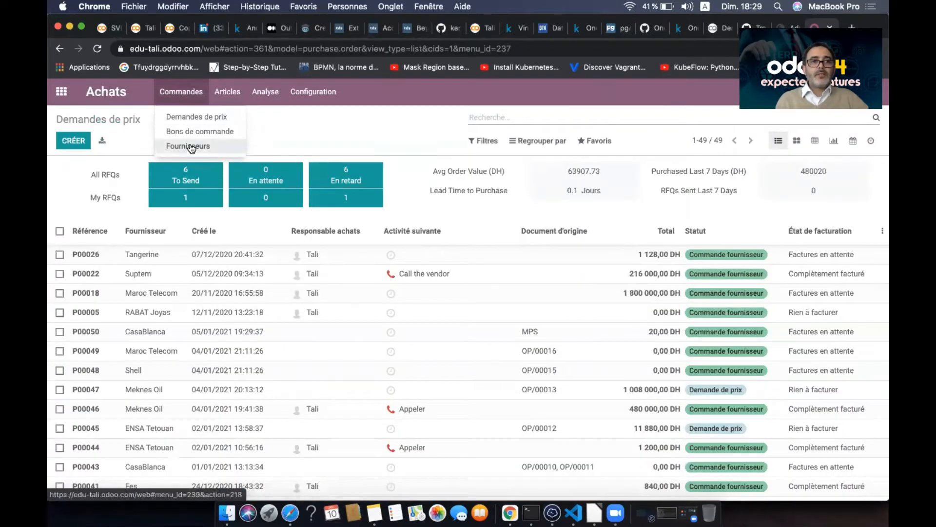
pyautogui.click(191, 146)
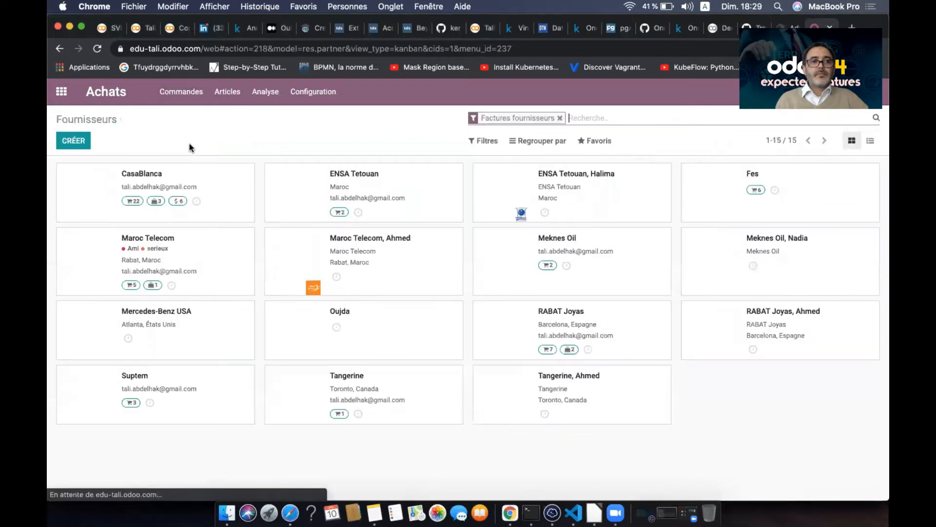
pyautogui.click(73, 141)
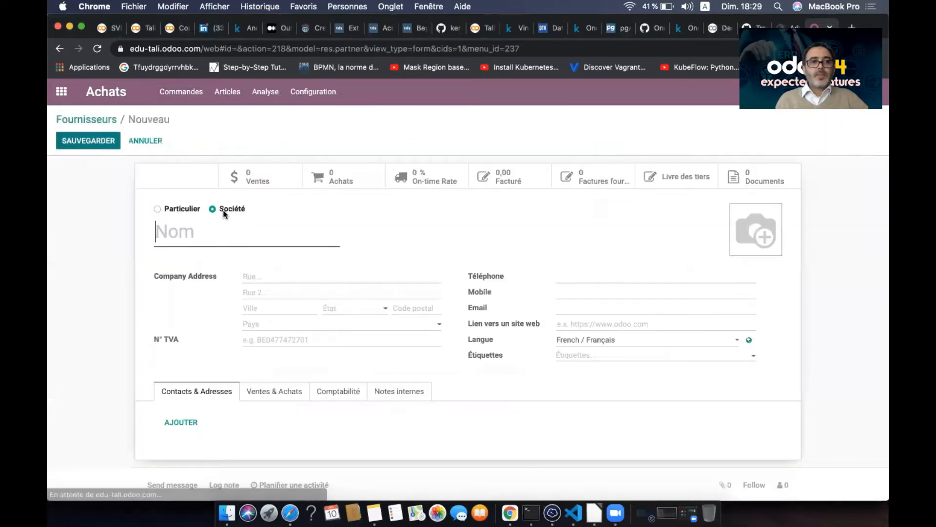
pyautogui.write('HP ')
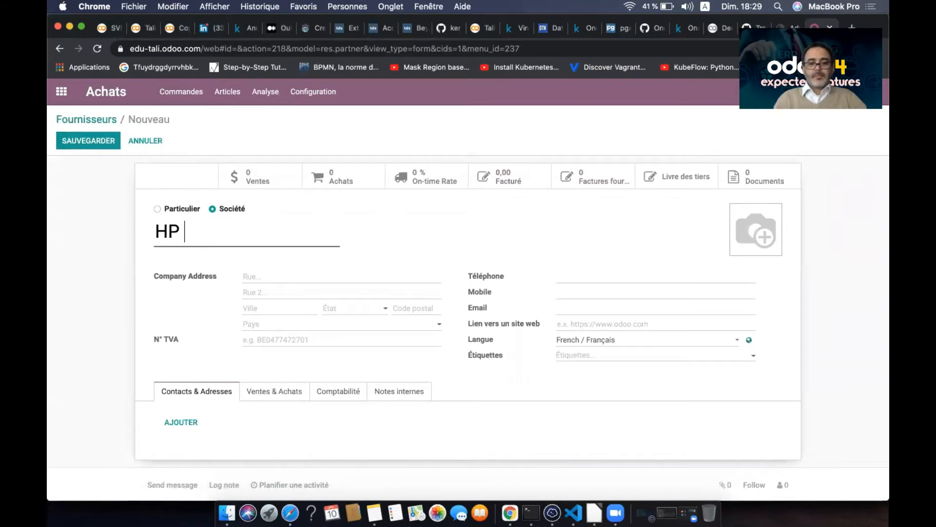
pyautogui.write('MAroc')
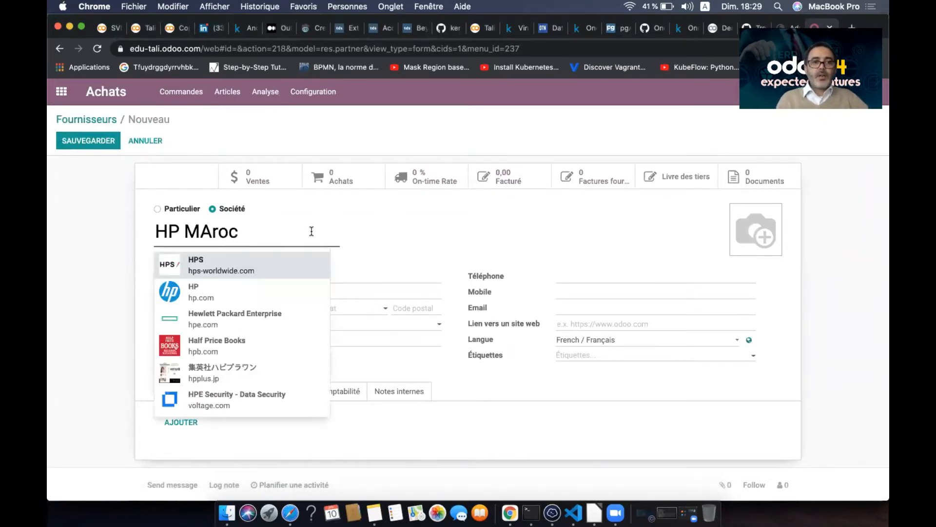
pyautogui.press('Escape')
pyautogui.press('BackSpace')
pyautogui.write('a')
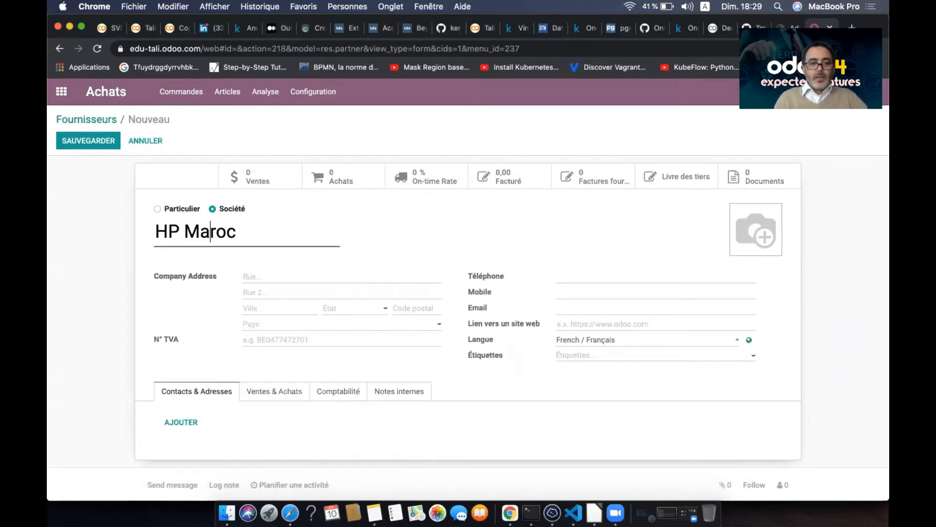
pyautogui.click(414, 240)
# Review the customer and supplier accounts in the accounting settings of HP Maroc.
pyautogui.scroll(-2, 413, 239)
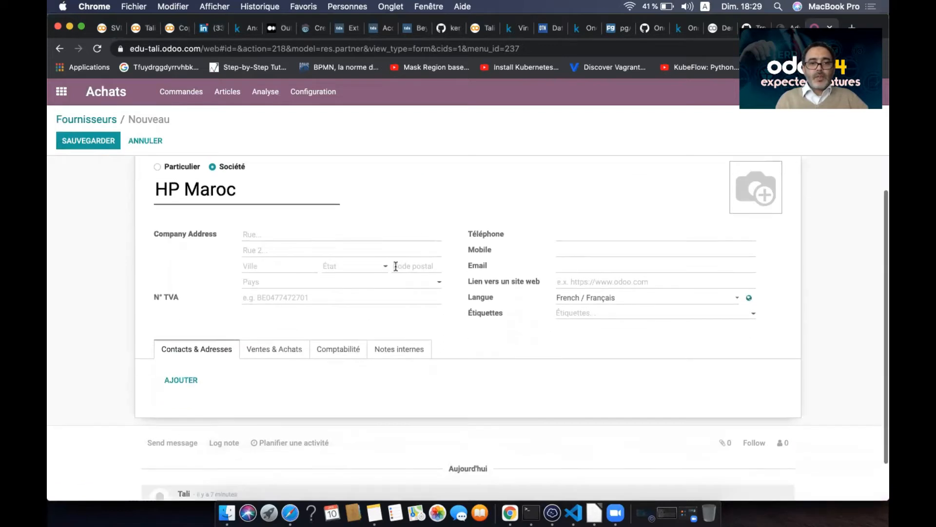
pyautogui.click(351, 344)
pyautogui.scroll(-3, 625, 397)
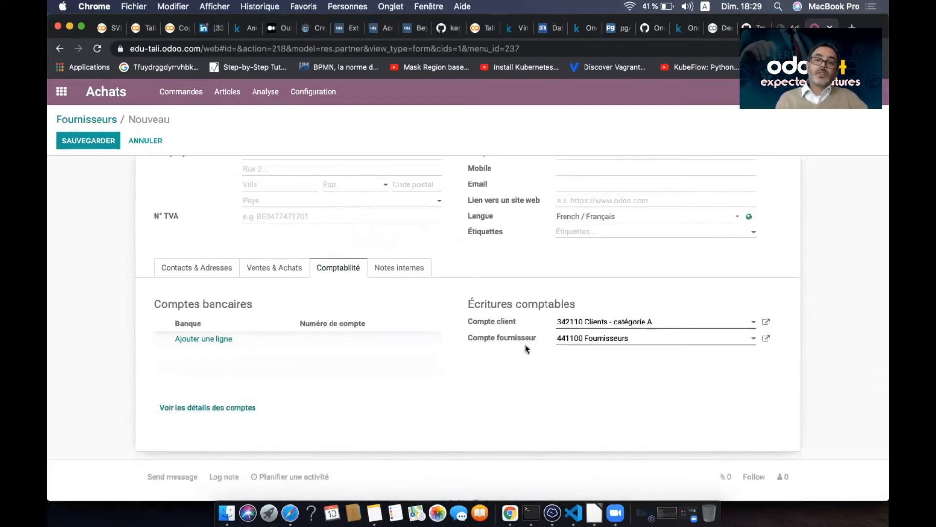
pyautogui.scroll(3, 535, 247)
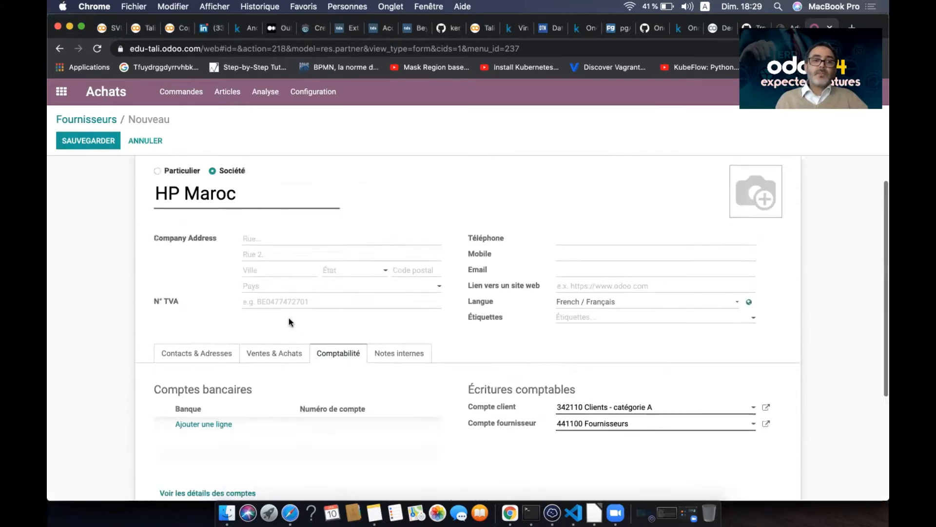
# Add a contact to HP Maroc, entering only the contact's name.
pyautogui.click(225, 356)
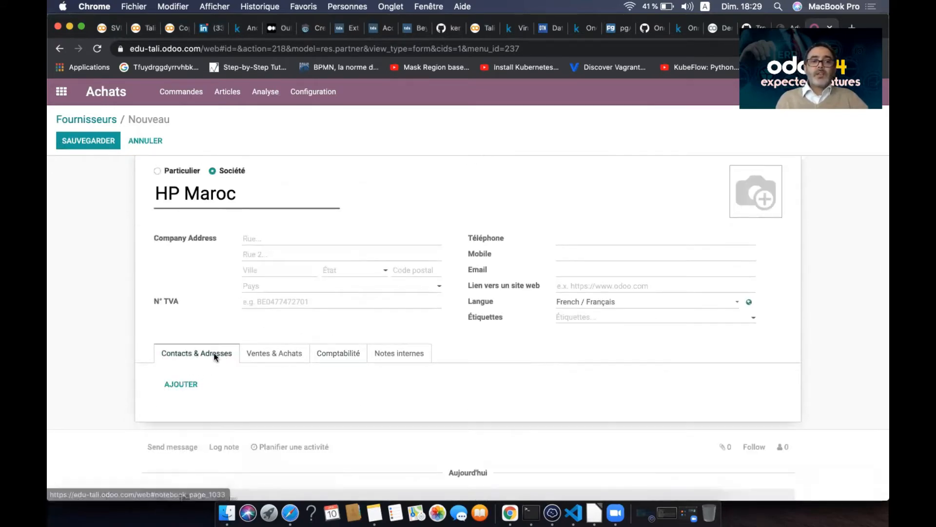
pyautogui.click(188, 385)
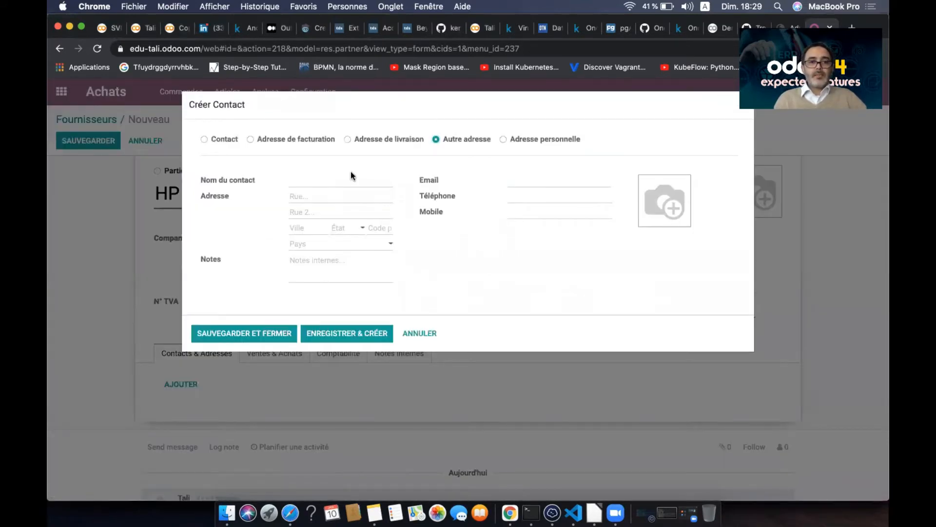
pyautogui.write('Ahmed')
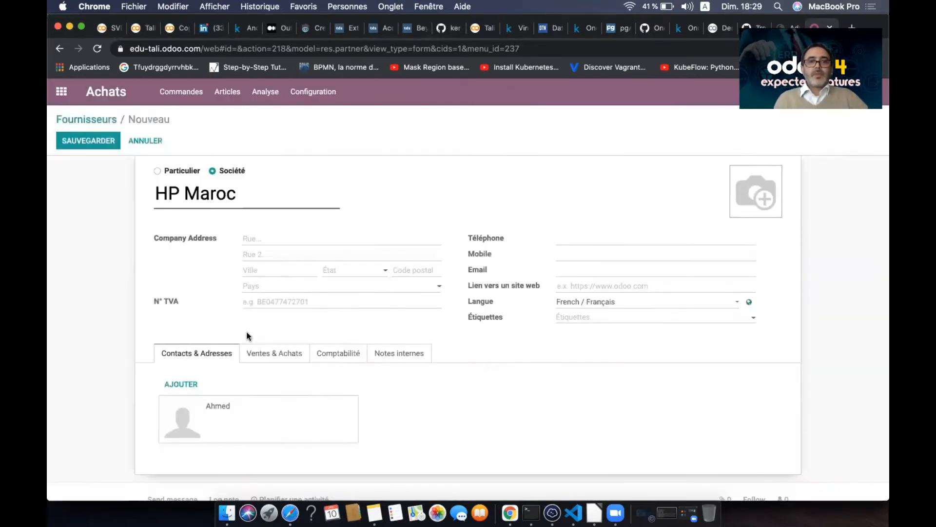
# Set the purchase payment terms of HP Maroc to Paiement immédiat.
pyautogui.click(273, 354)
pyautogui.scroll(-3, 450, 336)
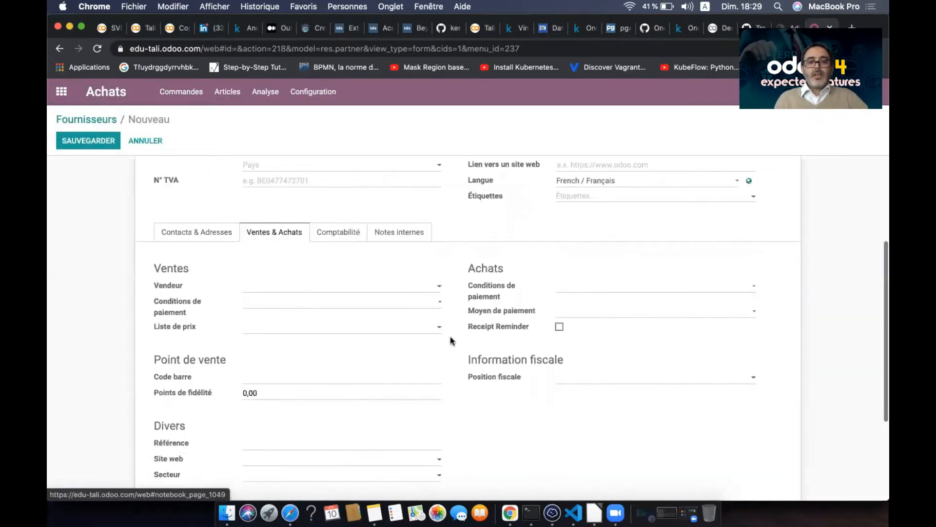
pyautogui.click(577, 288)
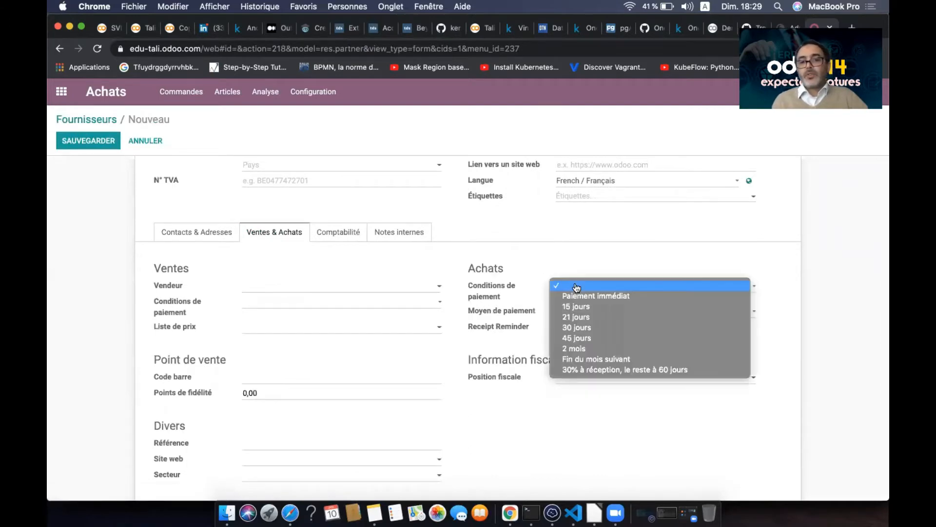
pyautogui.click(591, 299)
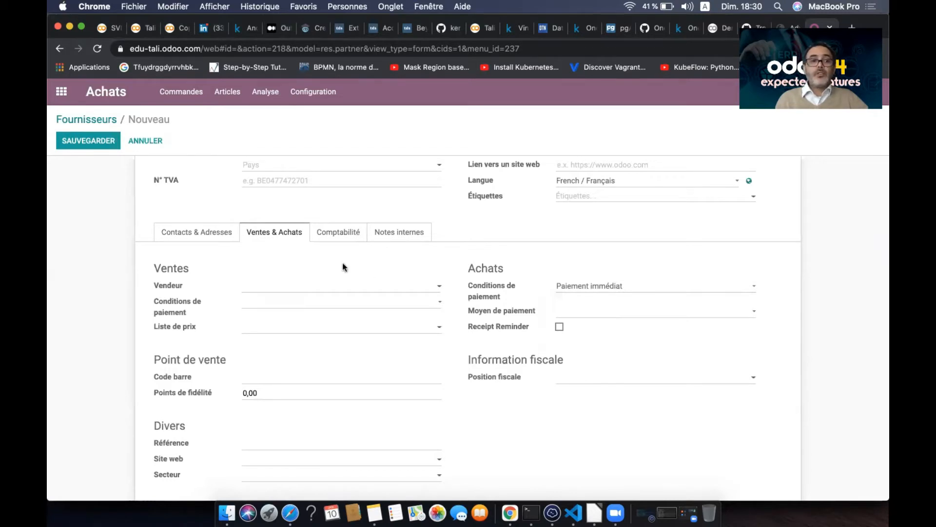
# Assign a salesperson to HP Maroc and set its sales payment terms to 15 jours.
pyautogui.click(320, 291)
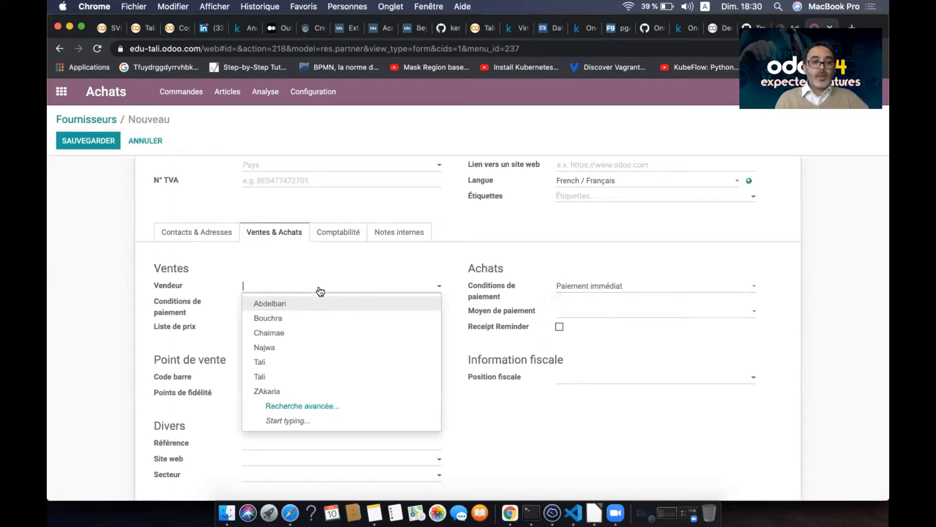
pyautogui.click(298, 335)
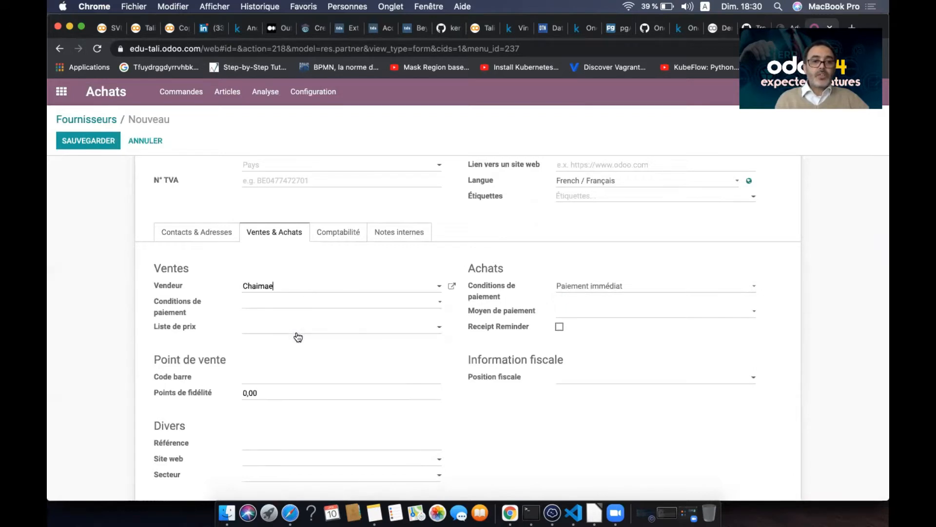
pyautogui.click(339, 304)
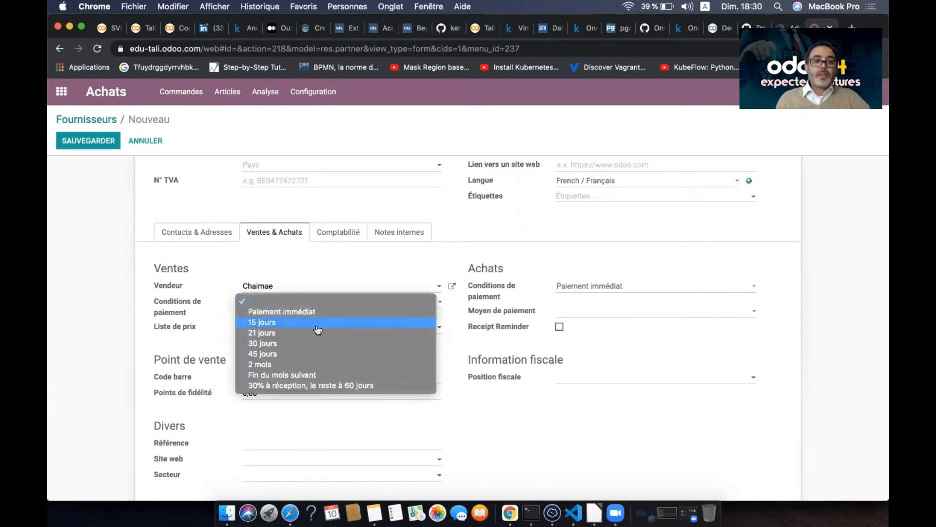
pyautogui.click(320, 323)
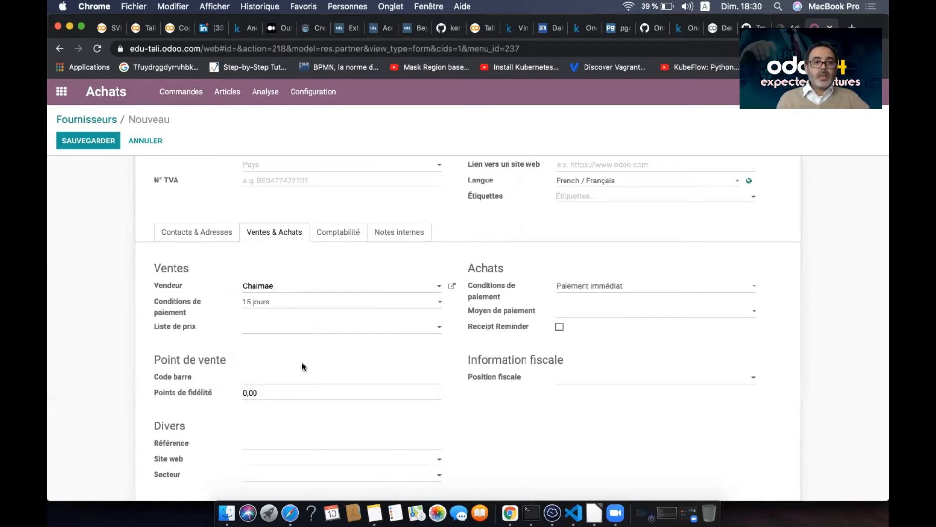
# Check the available sector choices for HP Maroc and save the supplier record.
pyautogui.scroll(-2, 302, 362)
pyautogui.click(295, 422)
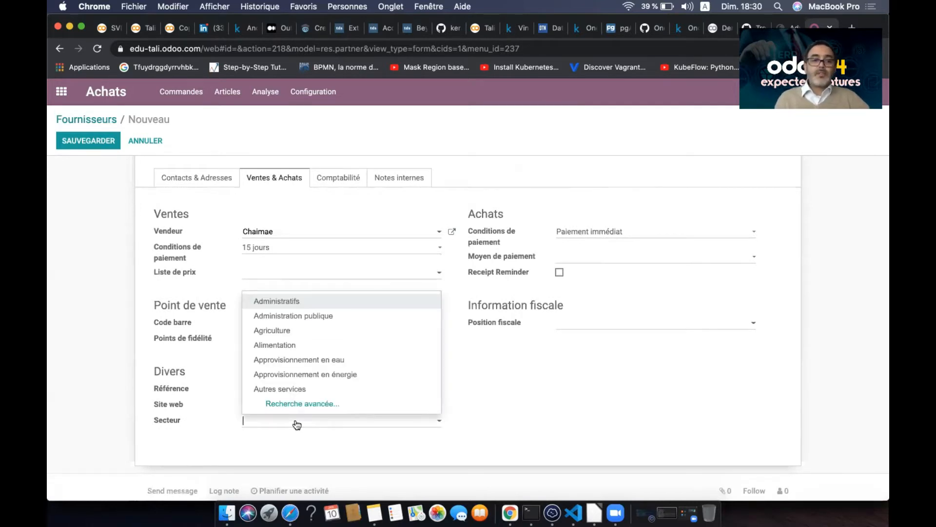
pyautogui.click(550, 381)
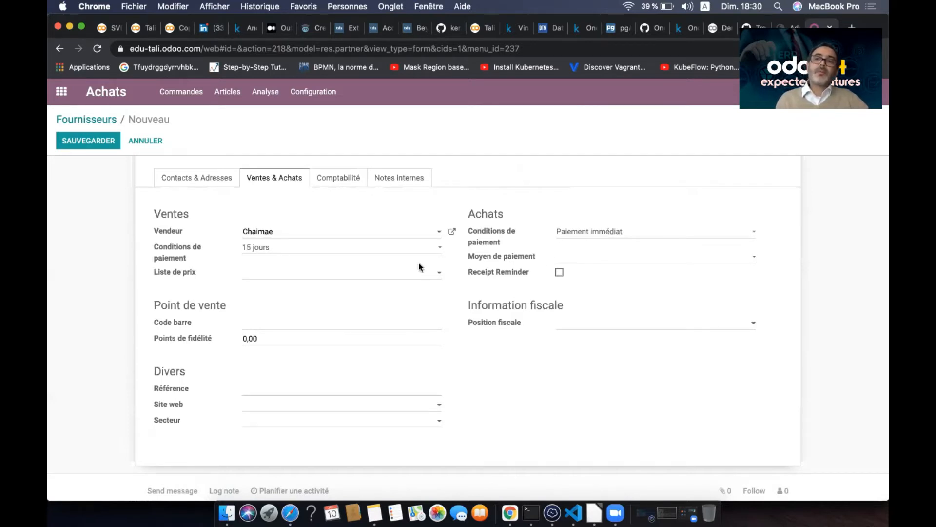
pyautogui.scroll(5, 418, 263)
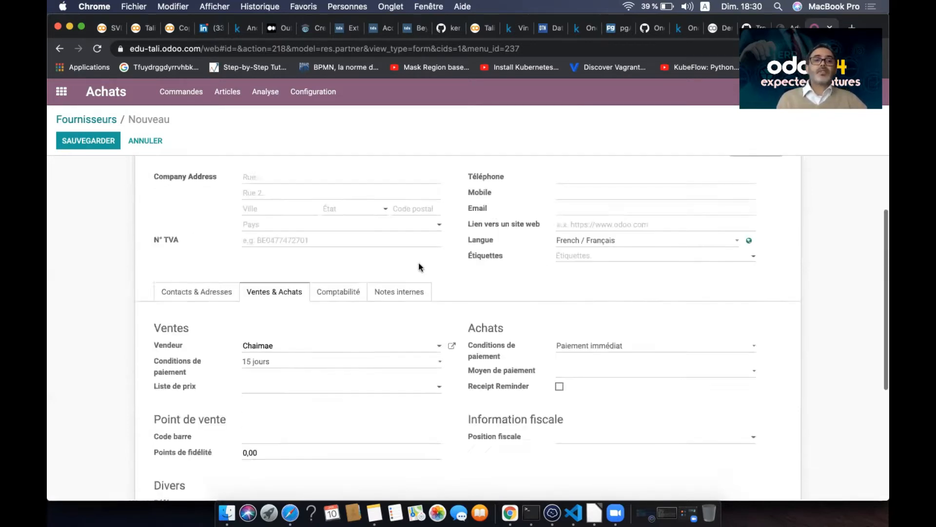
pyautogui.click(93, 133)
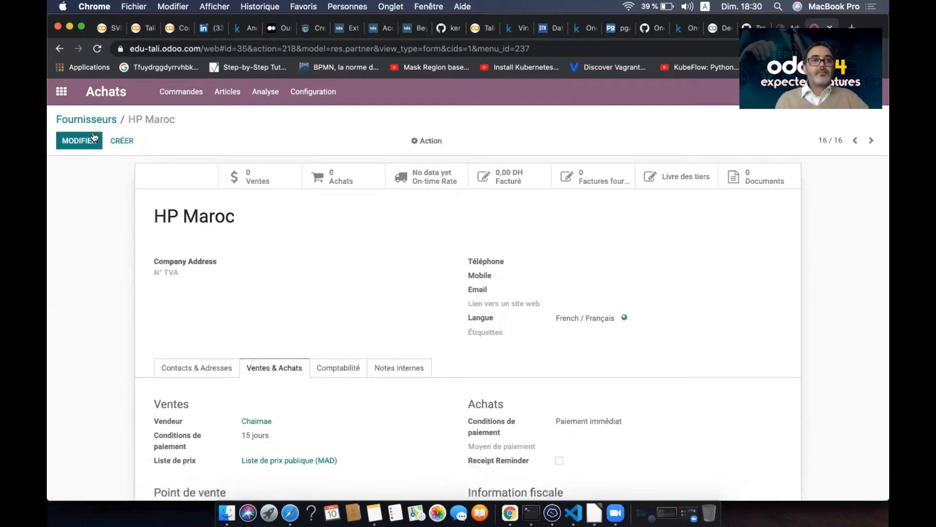
# Create a new request for quotation with HP Maroc as the supplier.
pyautogui.click(182, 91)
pyautogui.click(200, 117)
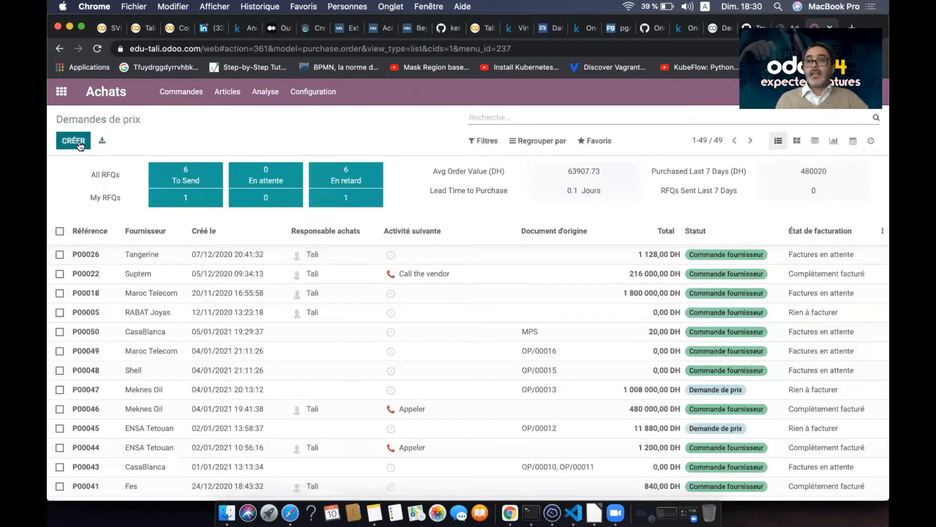
pyautogui.click(74, 141)
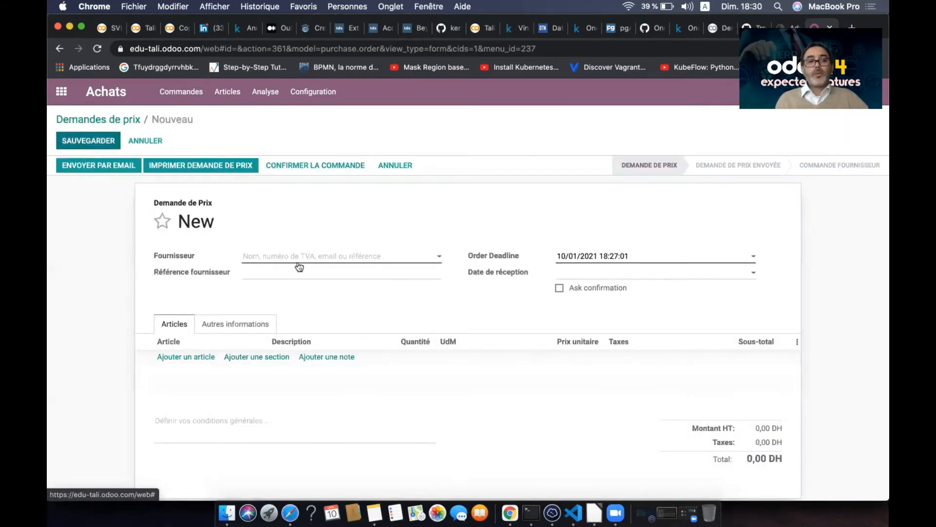
pyautogui.click(316, 258)
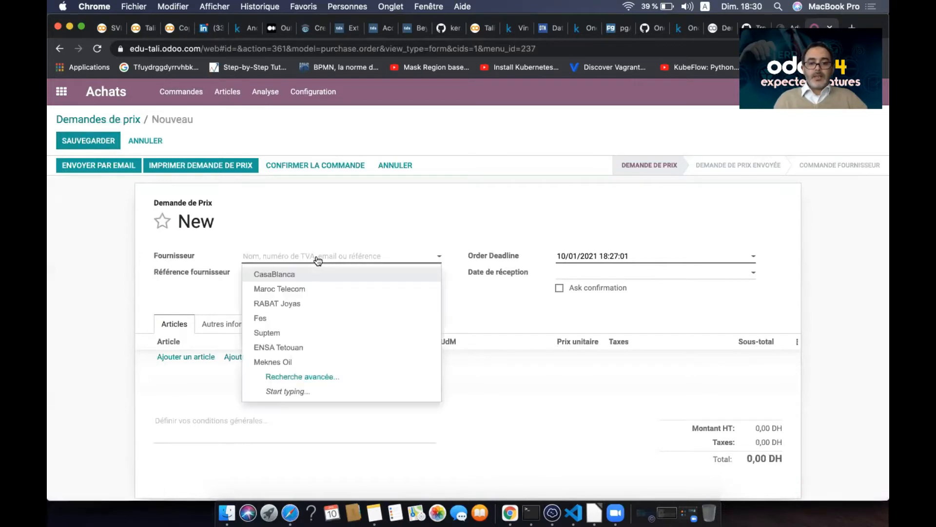
pyautogui.write('HP')
pyautogui.click(315, 272)
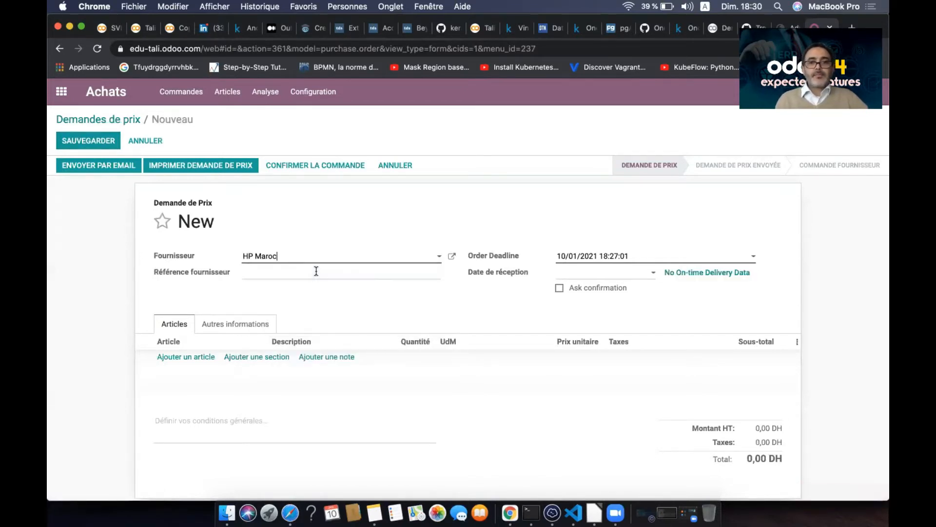
# Set the request for quotation's order deadline to 12/01/2021.
pyautogui.click(593, 258)
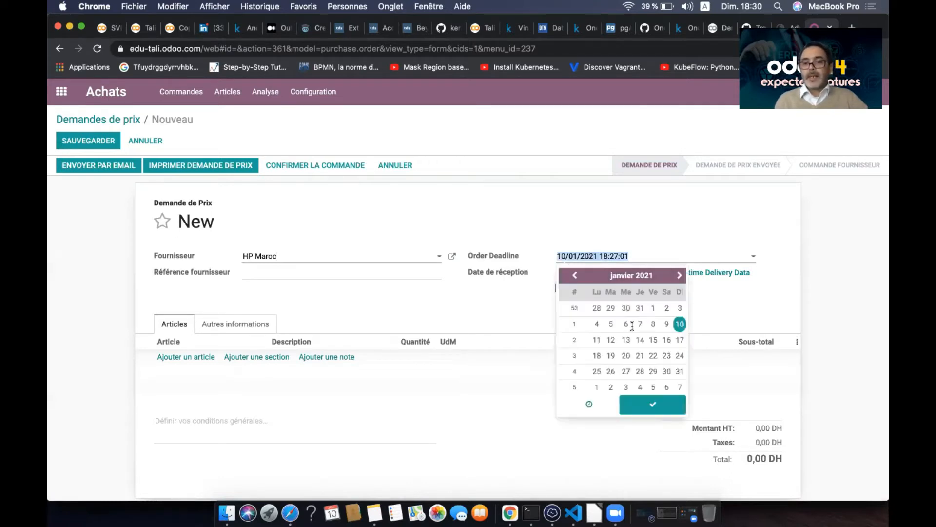
pyautogui.click(611, 340)
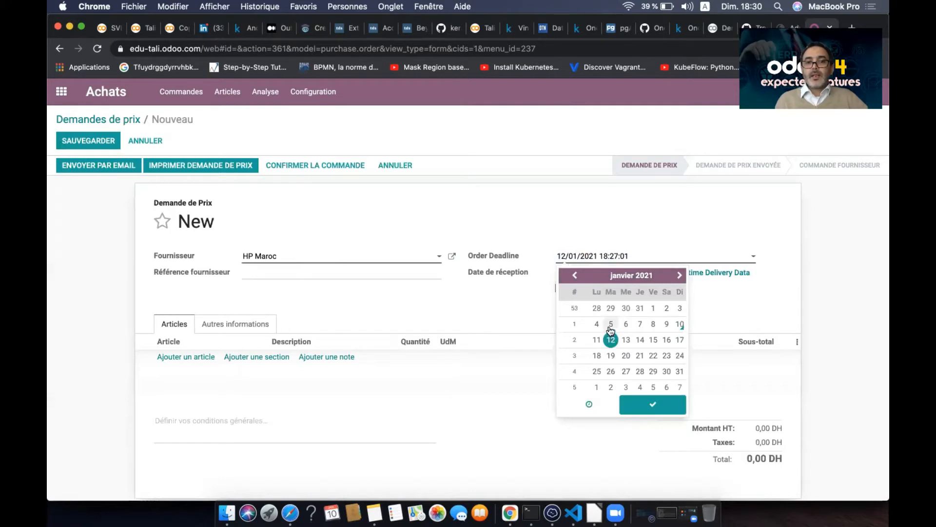
pyautogui.click(642, 403)
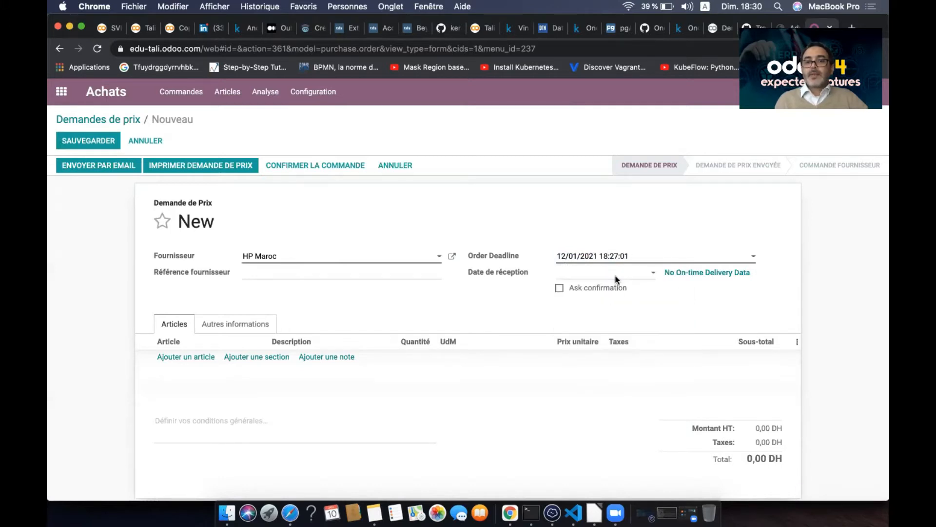
# Set the expected receipt date of the request for quotation to 13/01/2021.
pyautogui.click(616, 278)
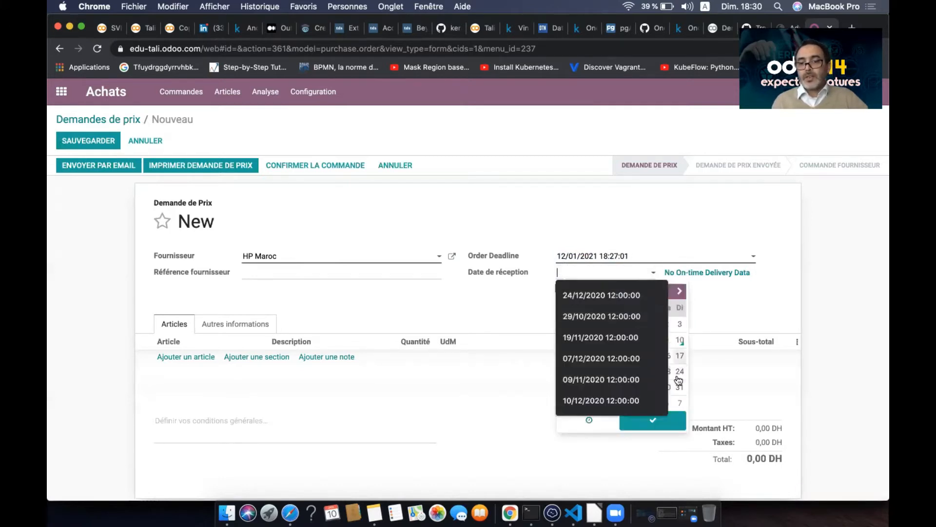
pyautogui.click(678, 358)
pyautogui.click(722, 308)
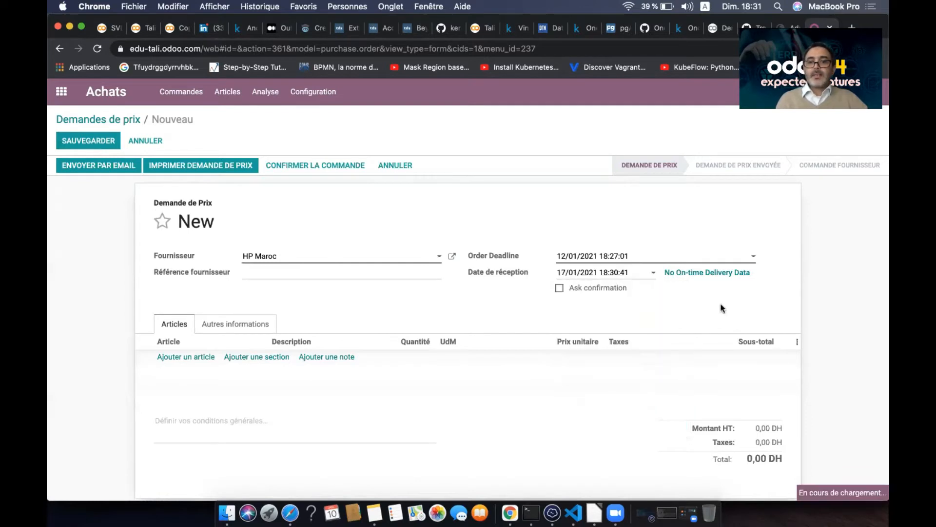
pyautogui.click(649, 278)
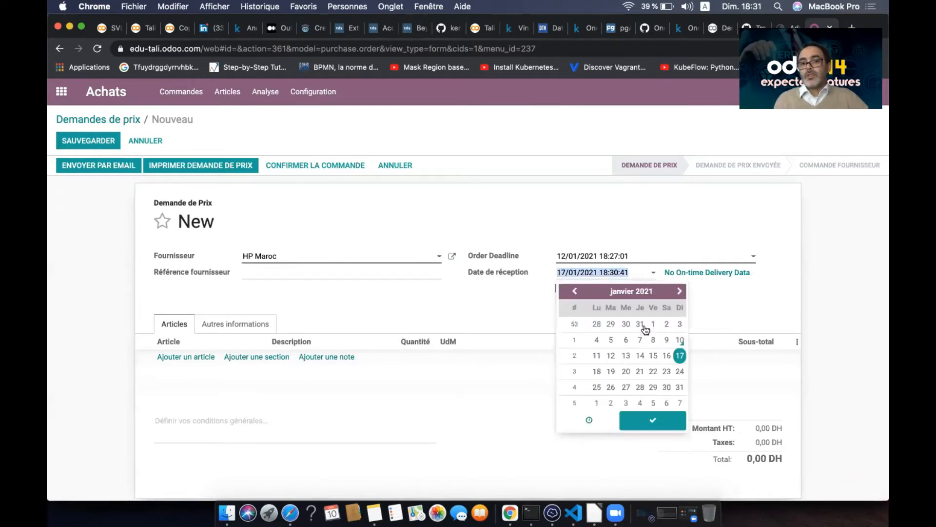
pyautogui.click(627, 356)
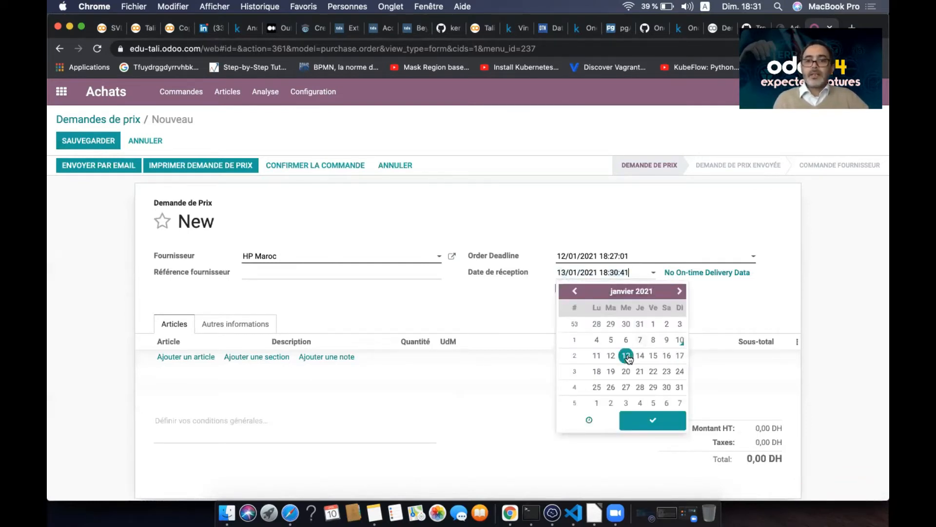
pyautogui.click(736, 312)
# Enable asking the supplier for confirmation 1 day before the receipt date.
pyautogui.click(559, 289)
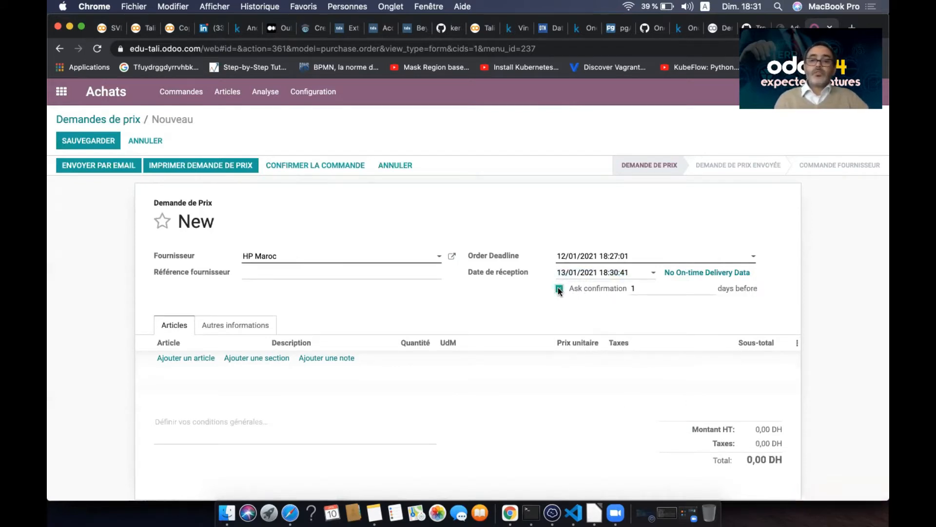
pyautogui.moveTo(659, 287)
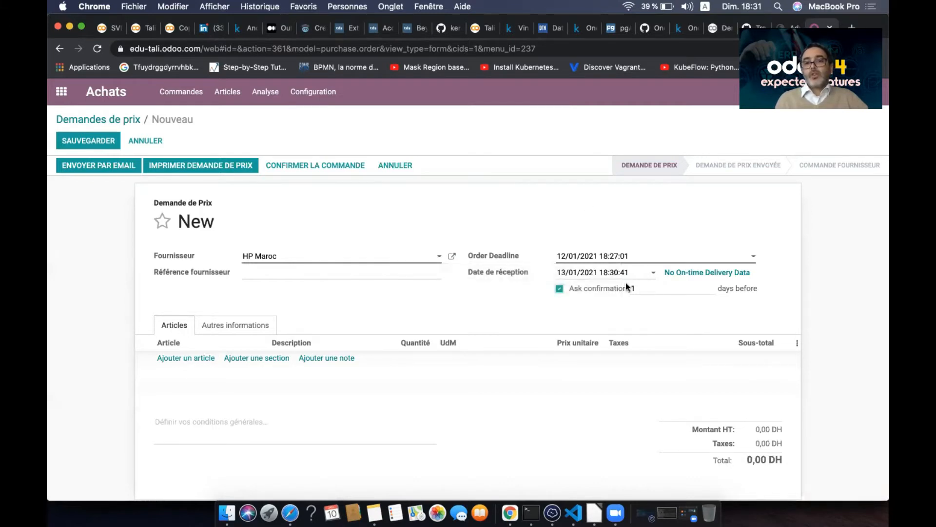
pyautogui.moveTo(641, 287); pyautogui.dragTo(630, 288)
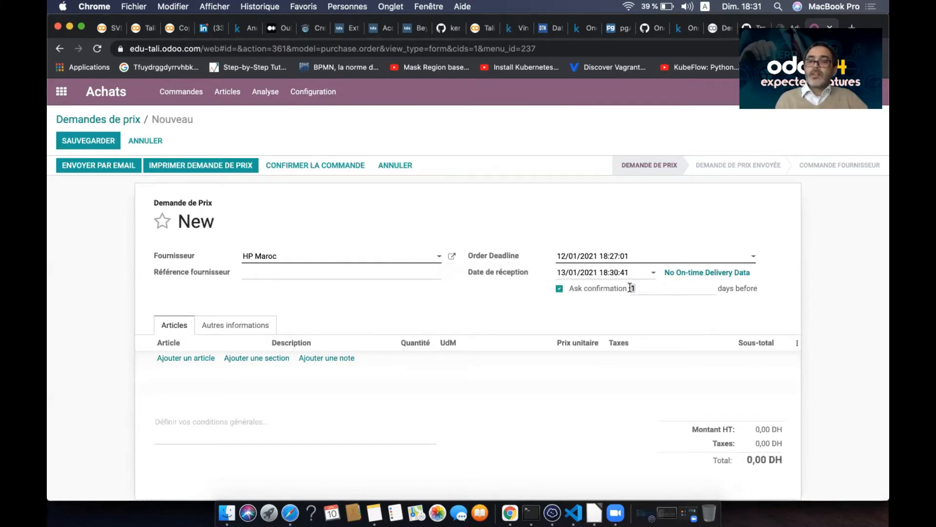
pyautogui.click(669, 308)
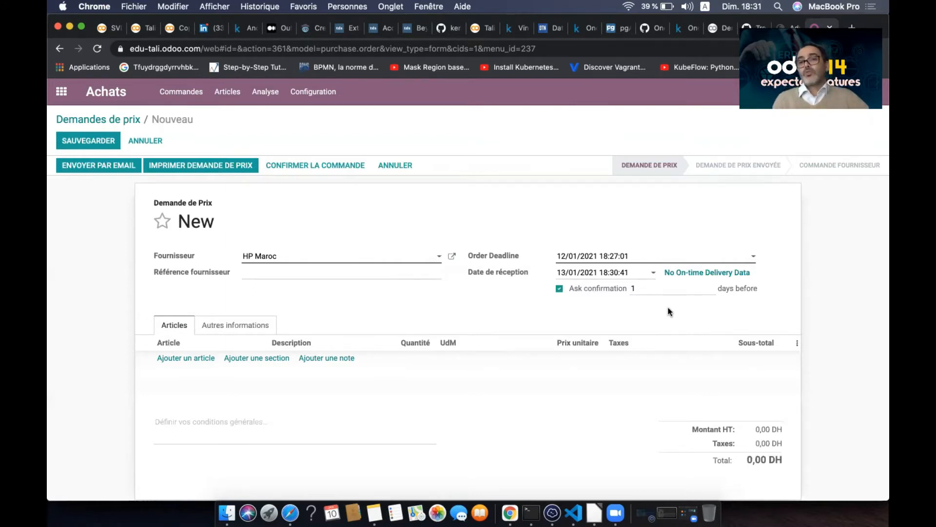
# Add the article PC HP to the request for quotation with the quantity of 8 given in the exercise document.
pyautogui.click(201, 359)
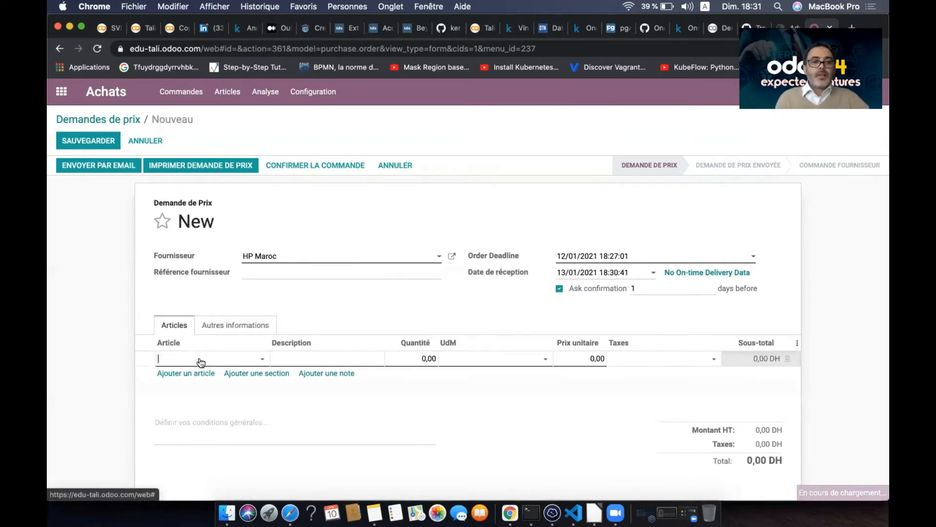
pyautogui.write('HP')
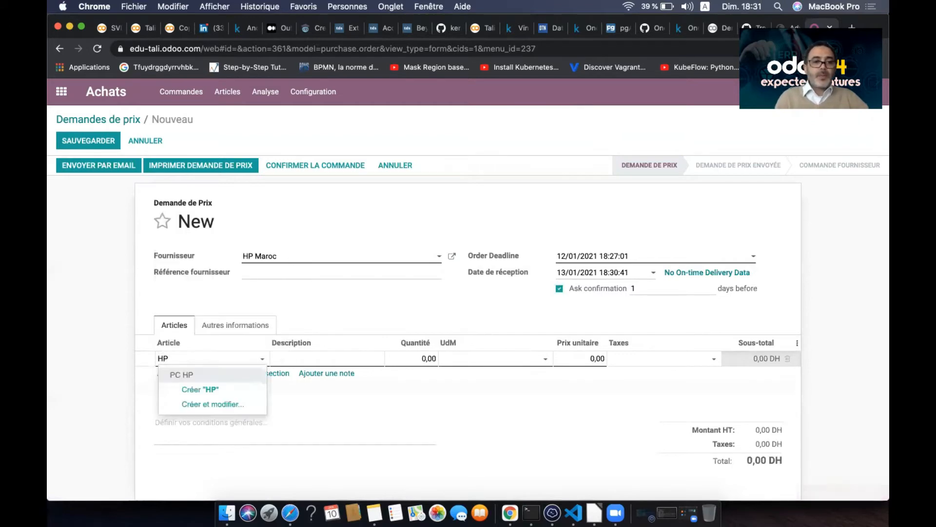
pyautogui.click(192, 380)
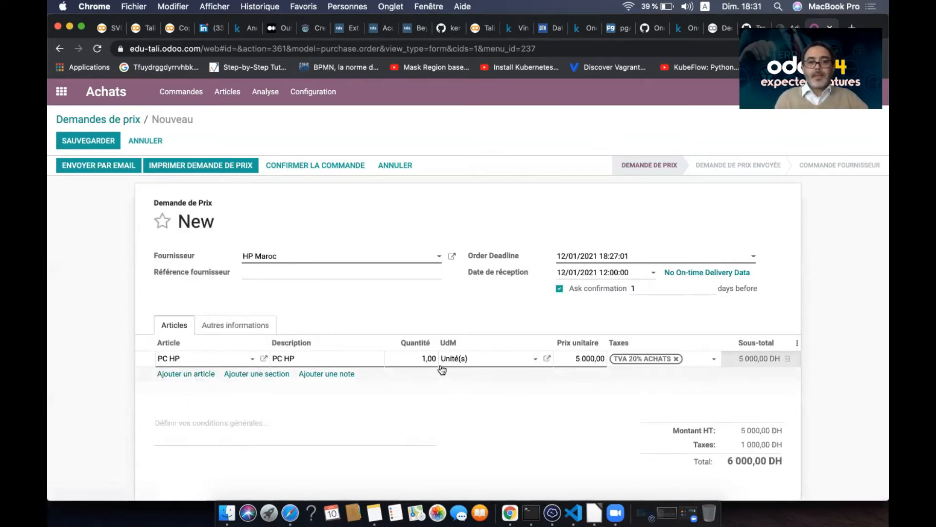
pyautogui.click(402, 361)
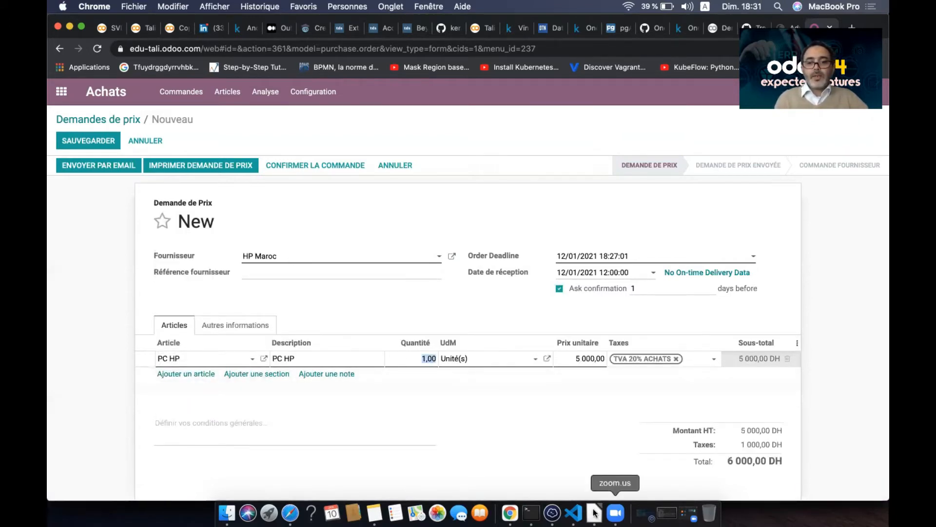
pyautogui.click(594, 512)
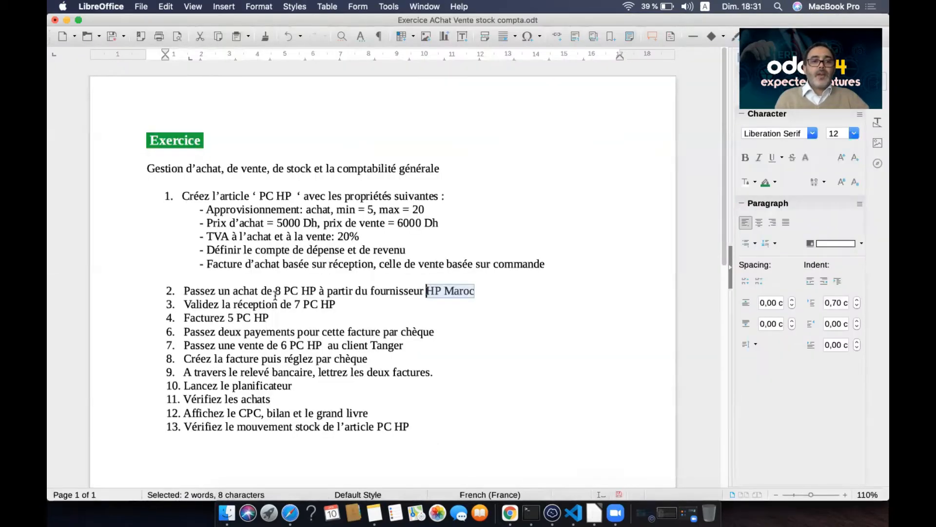
pyautogui.moveTo(270, 292); pyautogui.dragTo(324, 291)
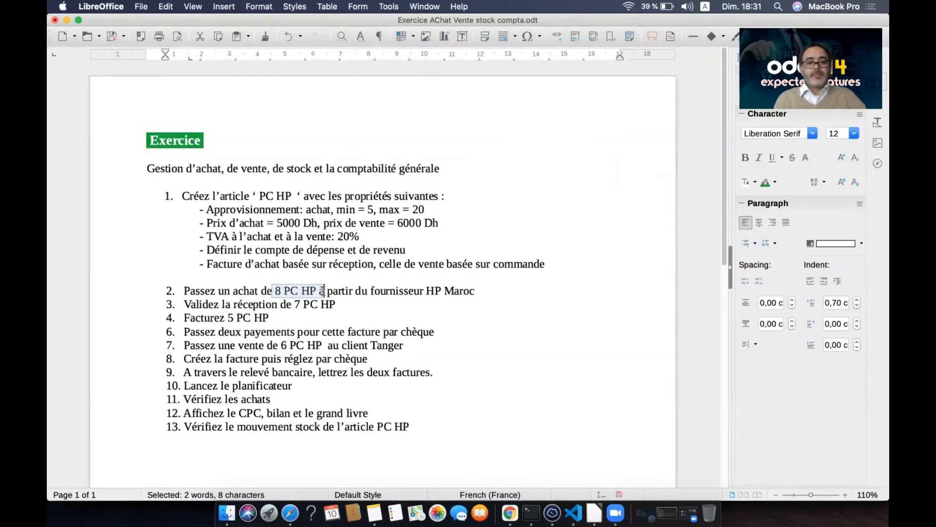
pyautogui.press('super+Tab')
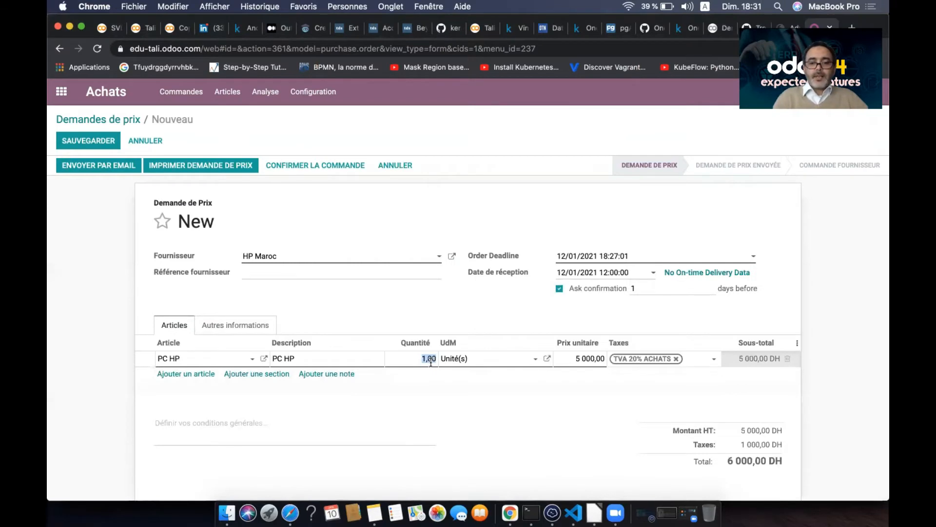
pyautogui.write('8')
pyautogui.click(496, 394)
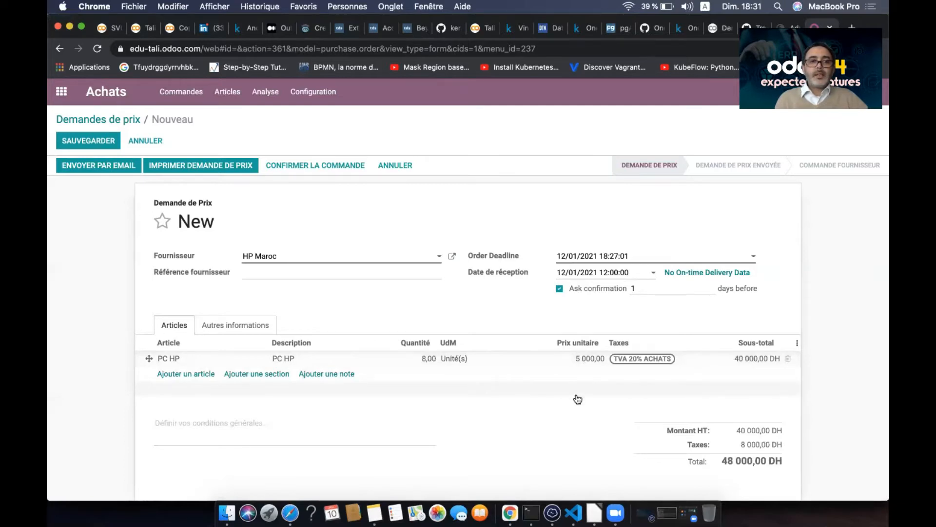
# Review the request for quotation and confirm it as a purchase order.
pyautogui.scroll(-3, 577, 396)
pyautogui.scroll(3, 577, 396)
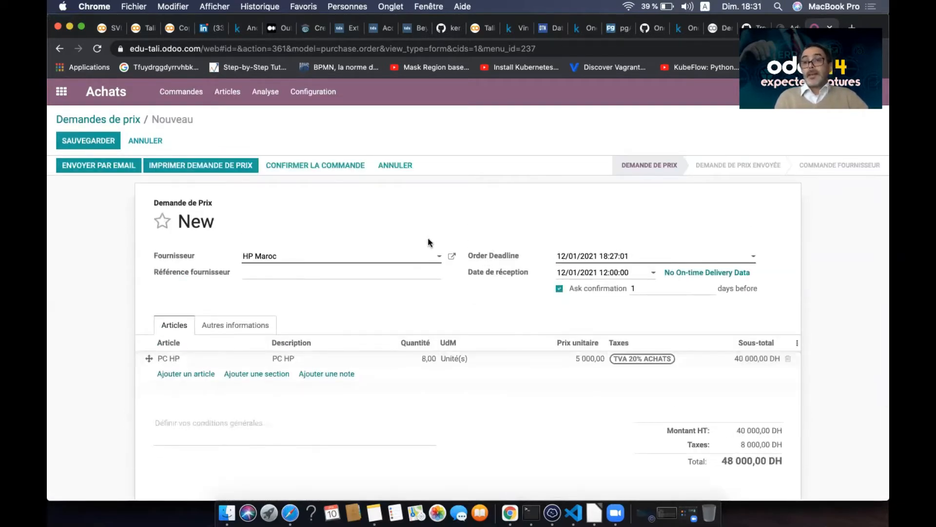
pyautogui.click(308, 163)
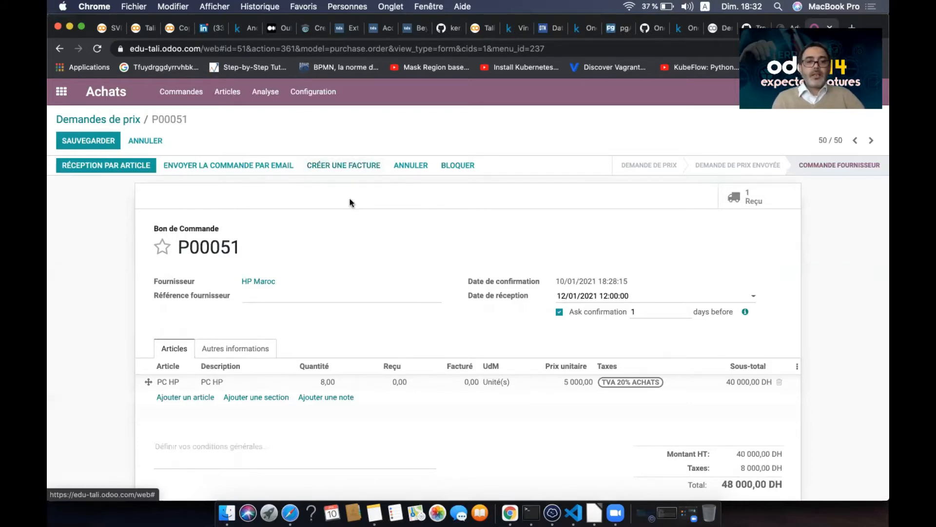
# Check the reception instruction in the exercise document, then open HP Maroc's pending receipt in Inventaire from the receptions sorted by descending reference.
pyautogui.press('super+Tab')
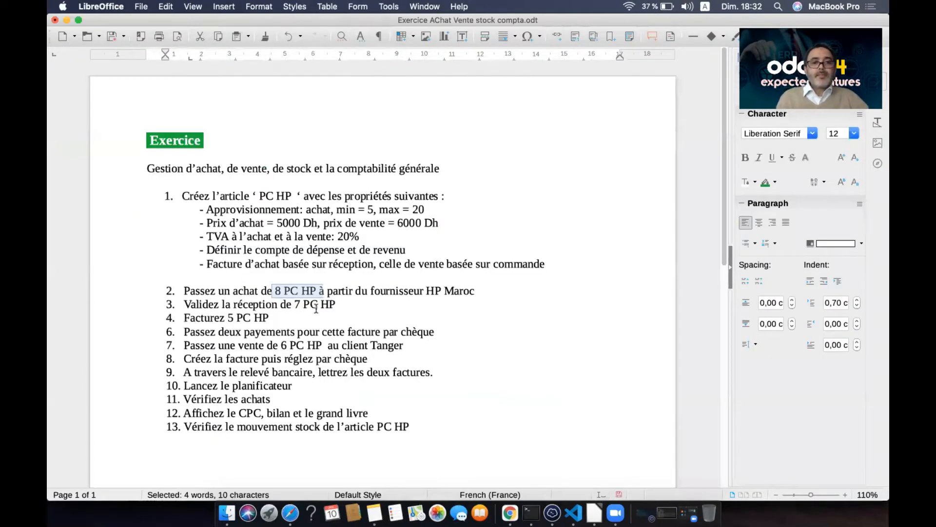
pyautogui.click(316, 305)
pyautogui.moveTo(341, 306); pyautogui.dragTo(185, 306)
pyautogui.press('super+Tab')
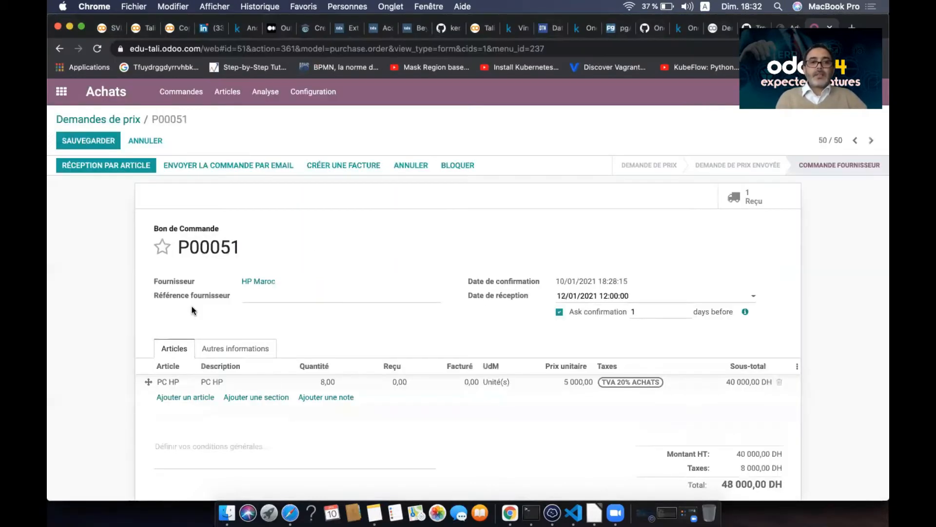
pyautogui.click(61, 91)
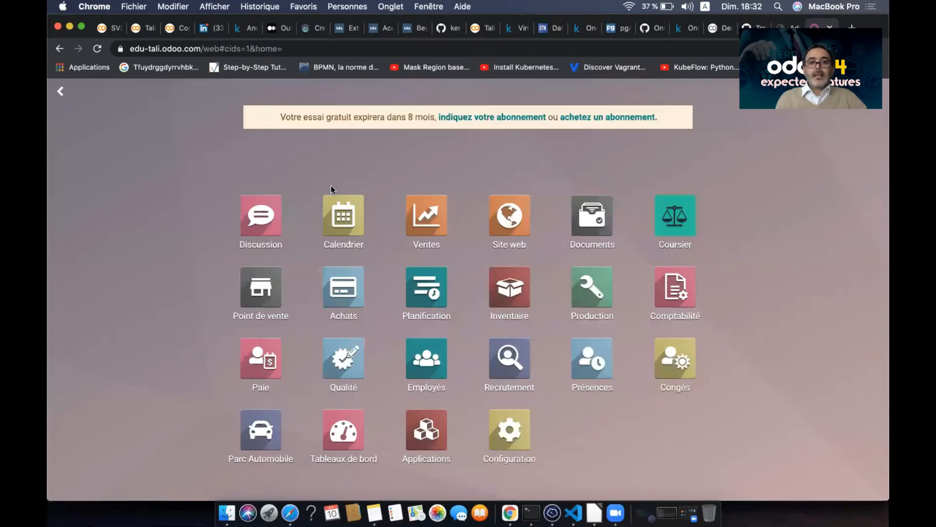
pyautogui.click(505, 273)
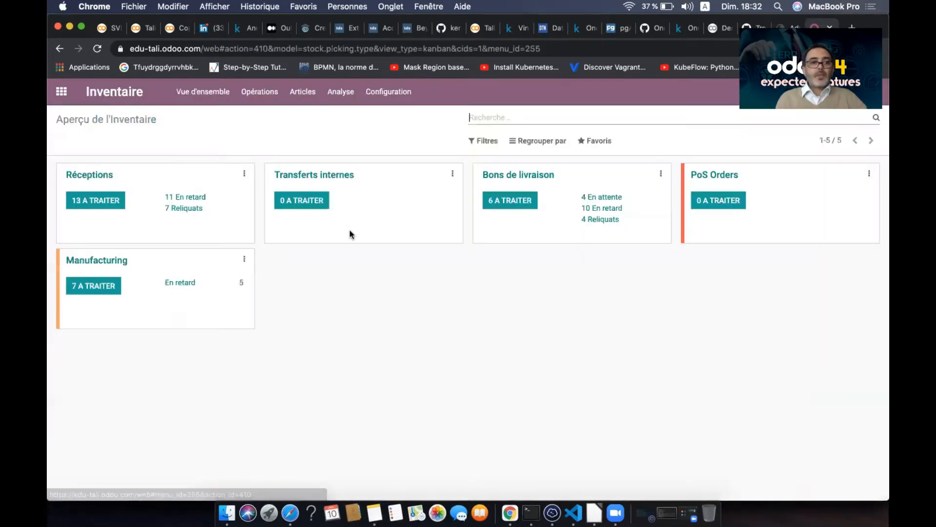
pyautogui.click(94, 200)
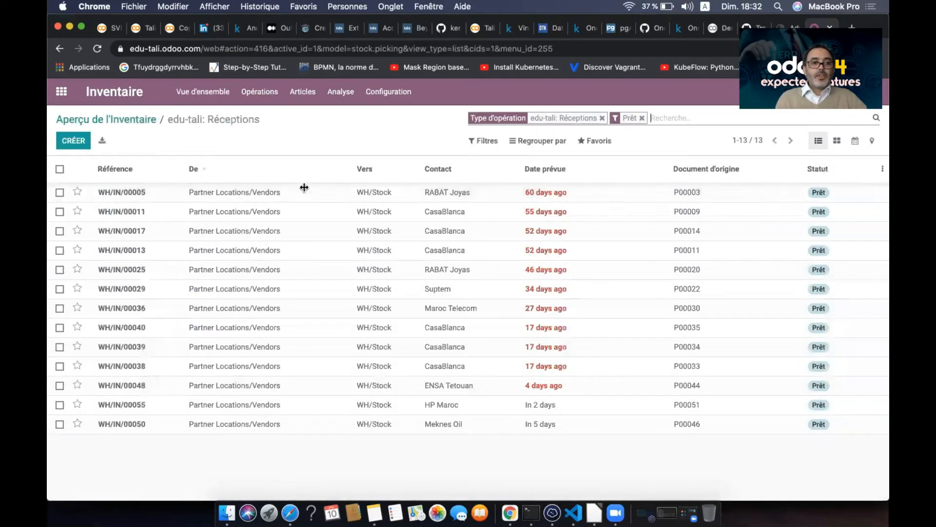
pyautogui.click(130, 169)
pyautogui.click(131, 170)
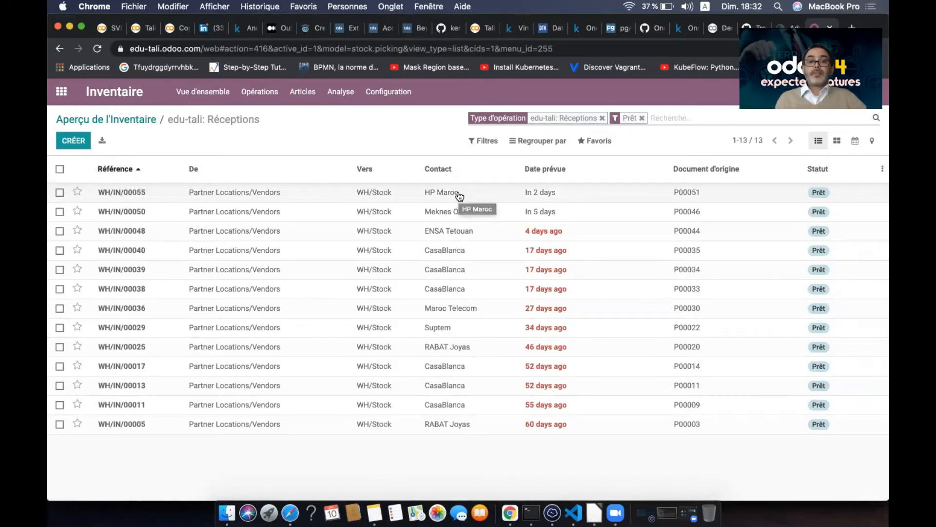
pyautogui.click(458, 195)
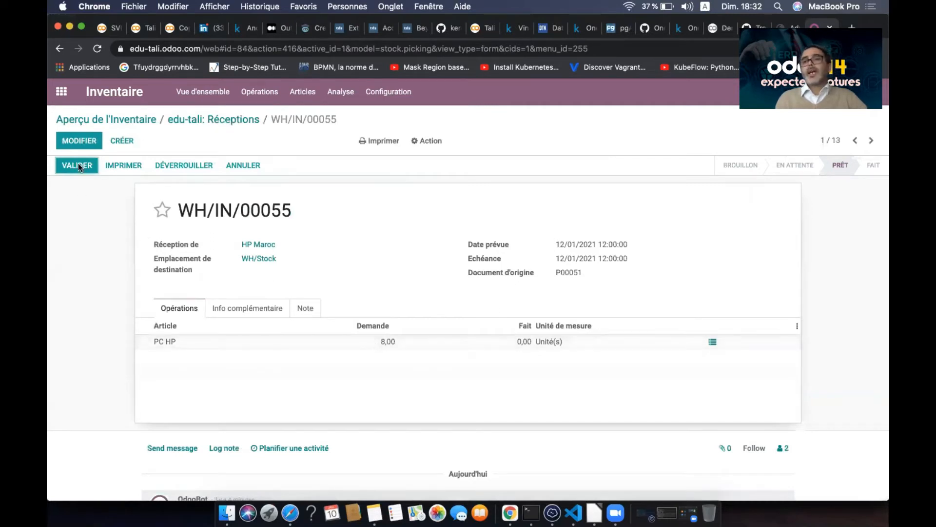
# Record 7 PC HP units as received into WH/Stock and validate the receipt, creating a backorder for the remaining quantity.
pyautogui.click(81, 138)
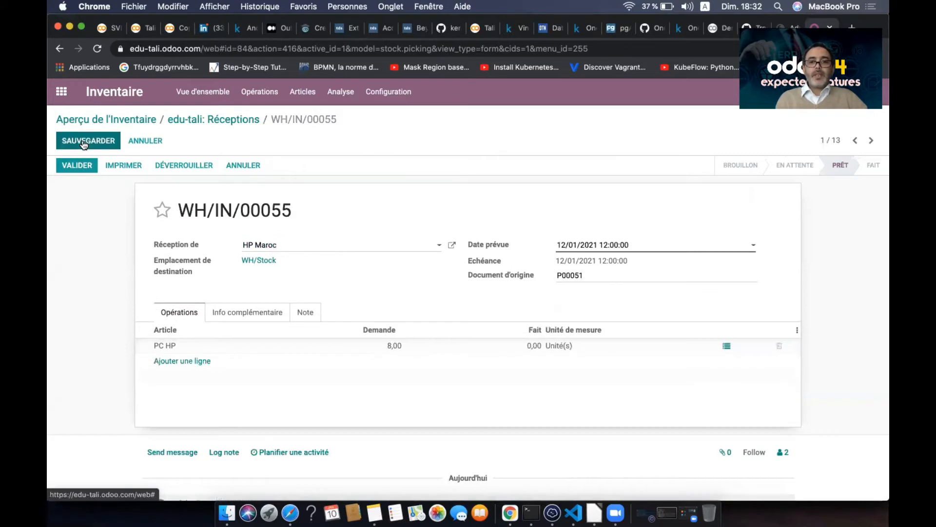
pyautogui.click(726, 347)
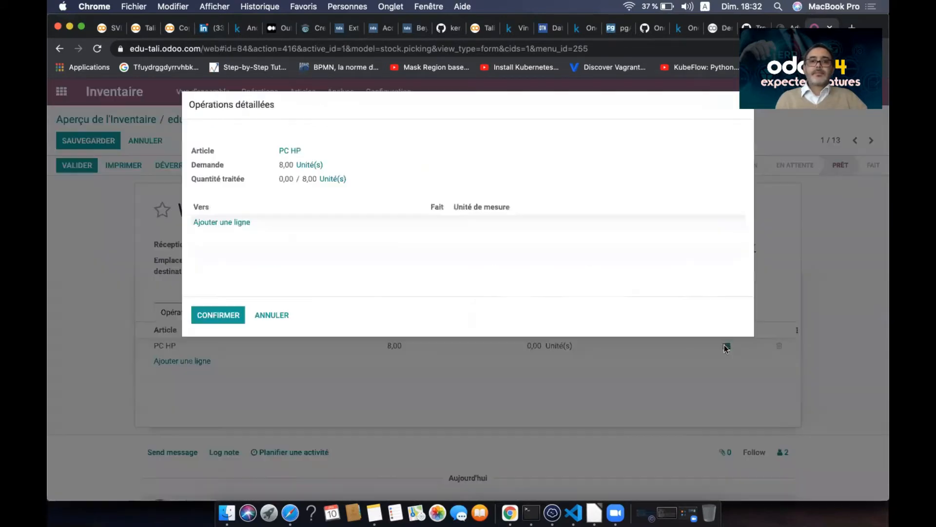
pyautogui.click(242, 224)
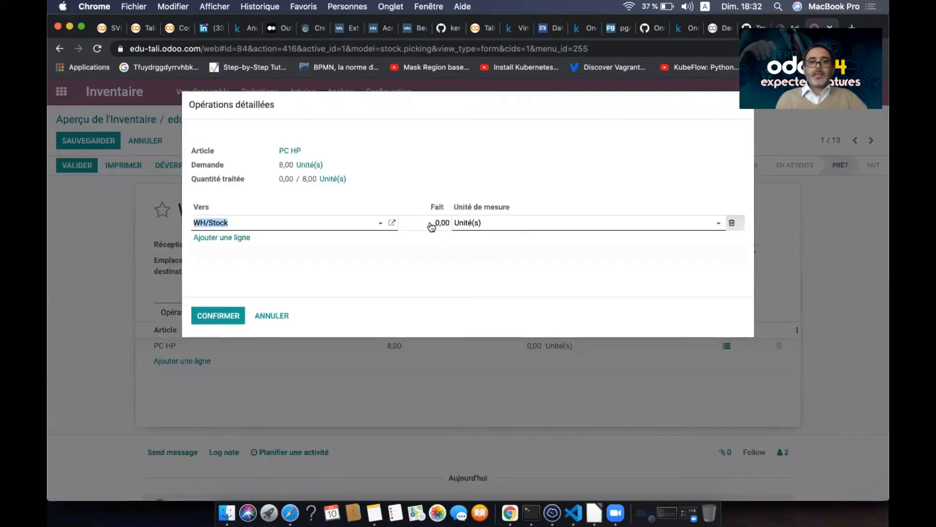
pyautogui.click(429, 223)
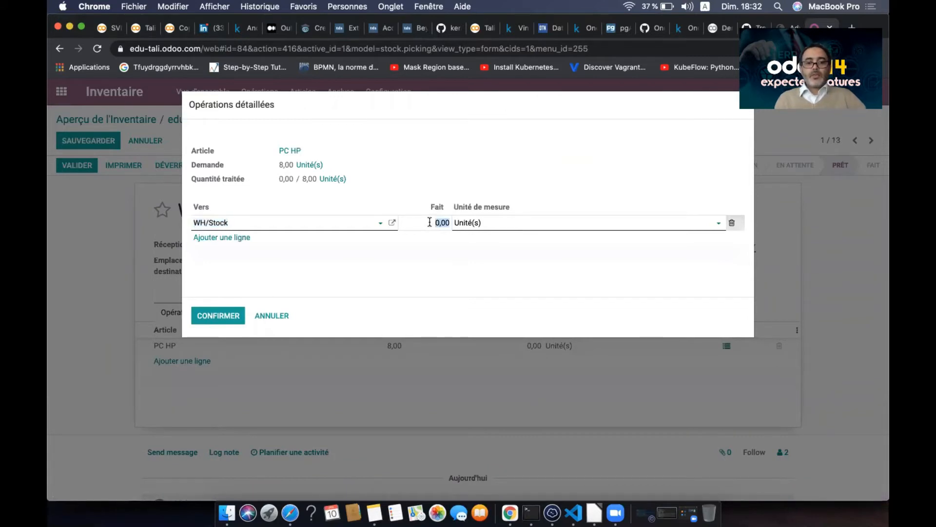
pyautogui.write('7')
pyautogui.click(221, 316)
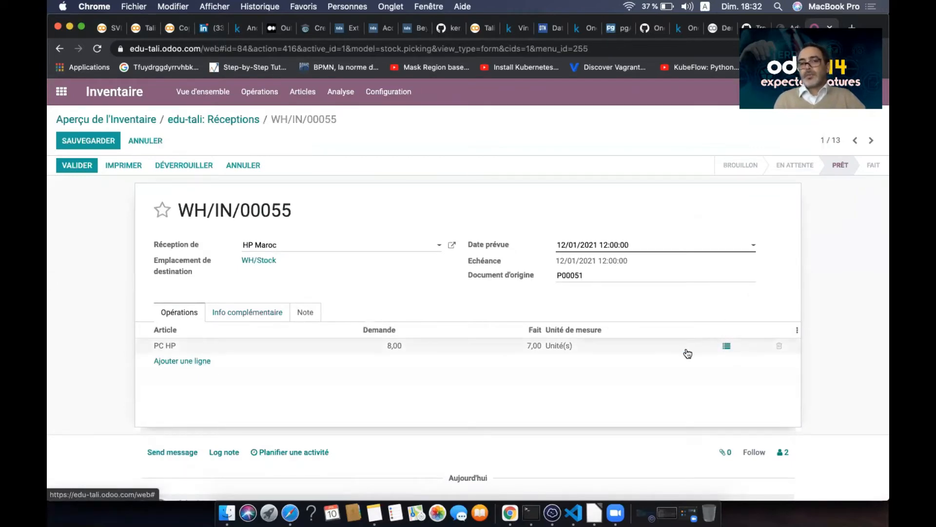
pyautogui.click(78, 164)
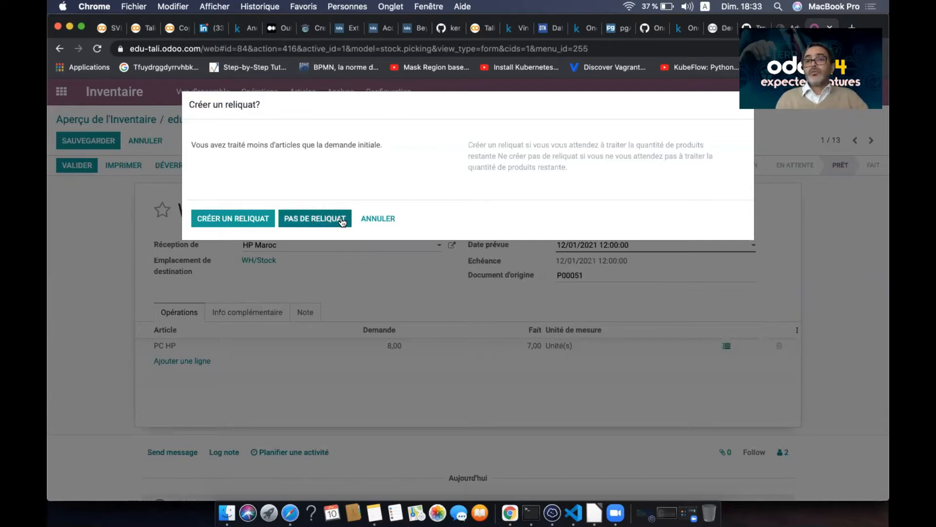
pyautogui.click(244, 217)
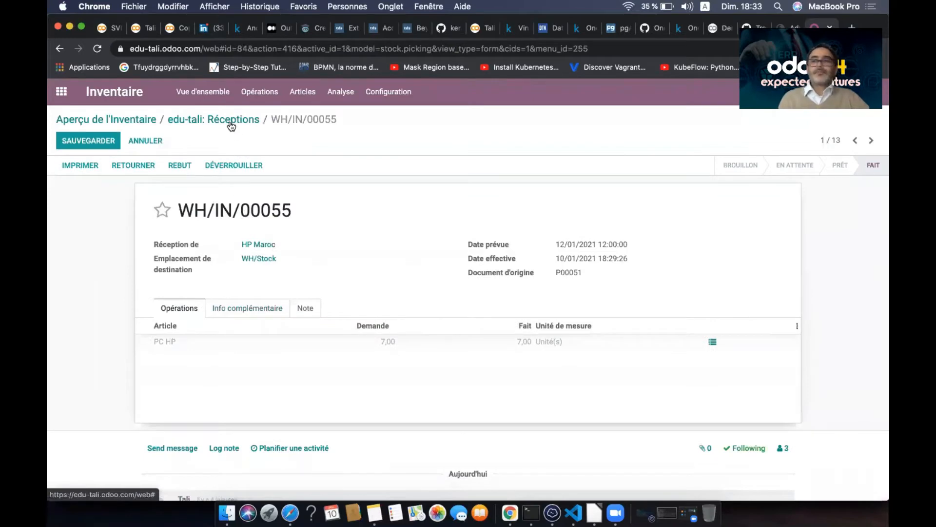
# Return to the receptions, sort them by descending reference and open the HP Maroc backorder for the undelivered PC HP.
pyautogui.click(230, 122)
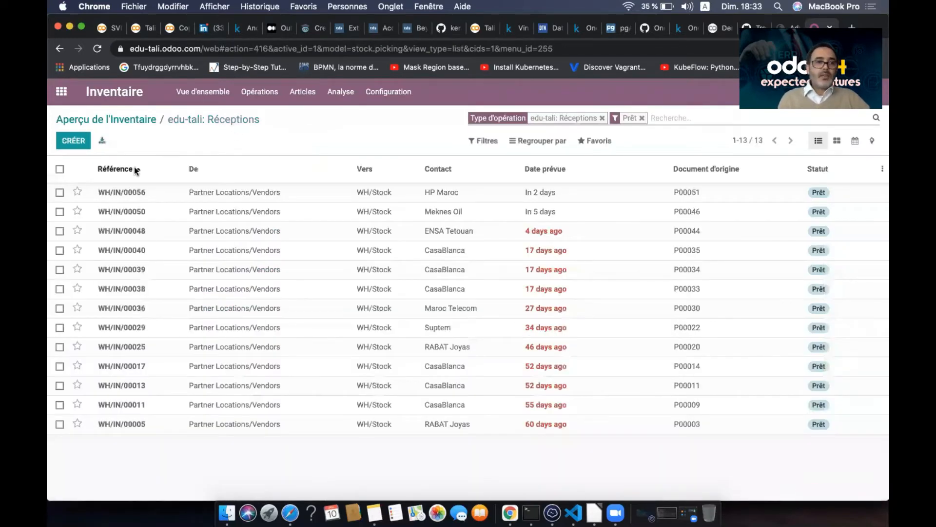
pyautogui.click(128, 168)
pyautogui.click(128, 168)
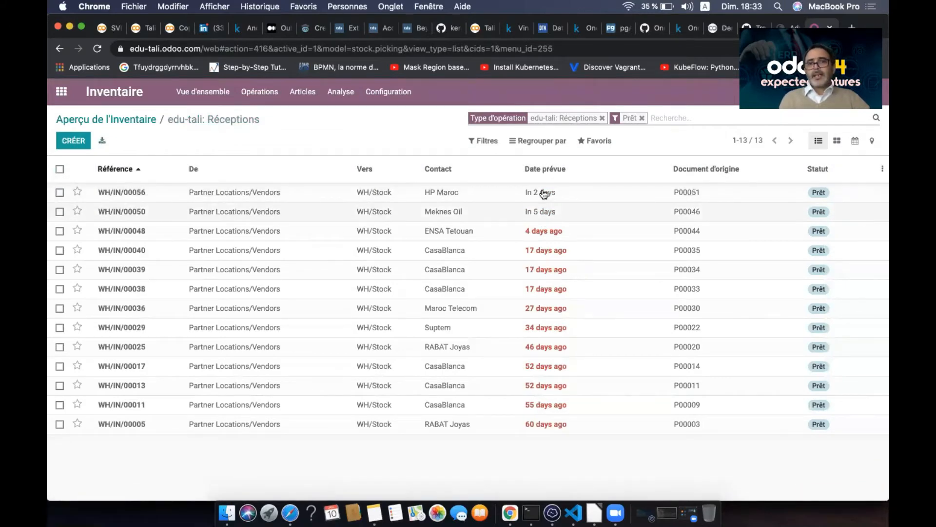
pyautogui.click(507, 194)
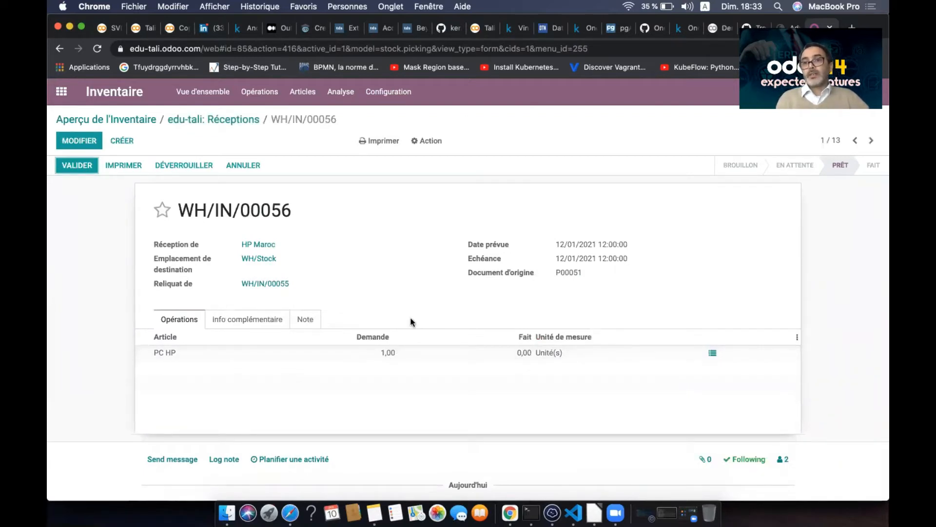
# Switch to the exercise document to check the instruction about invoicing PC HP, then return to Odoo in Chrome.
pyautogui.click(595, 513)
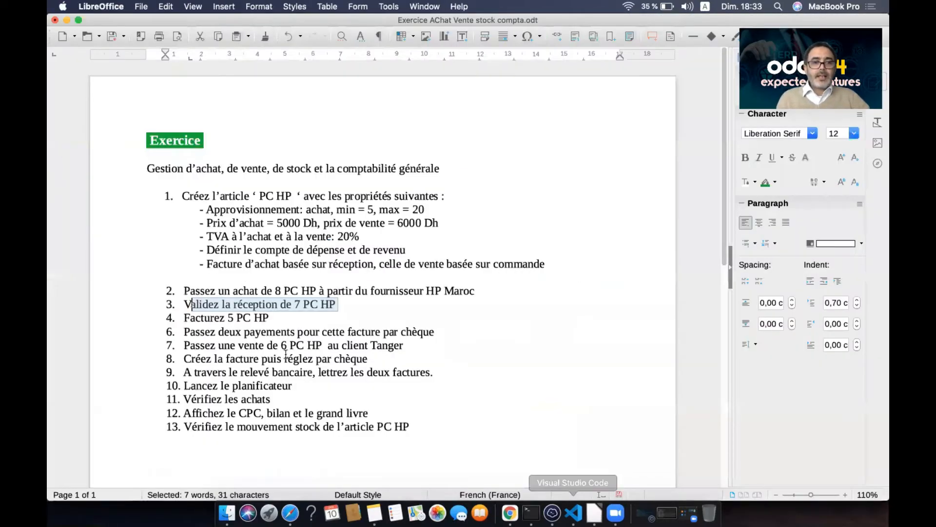
pyautogui.moveTo(276, 318); pyautogui.dragTo(181, 318)
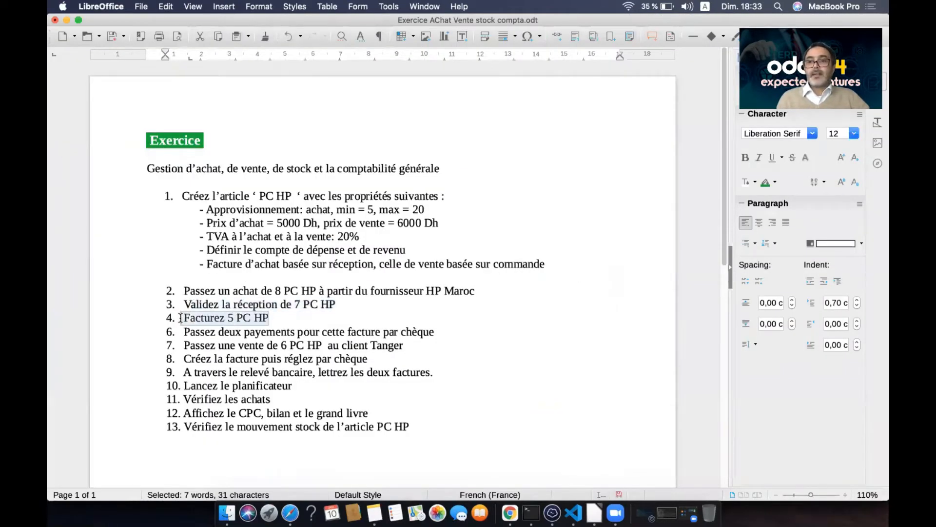
pyautogui.press('super+Tab')
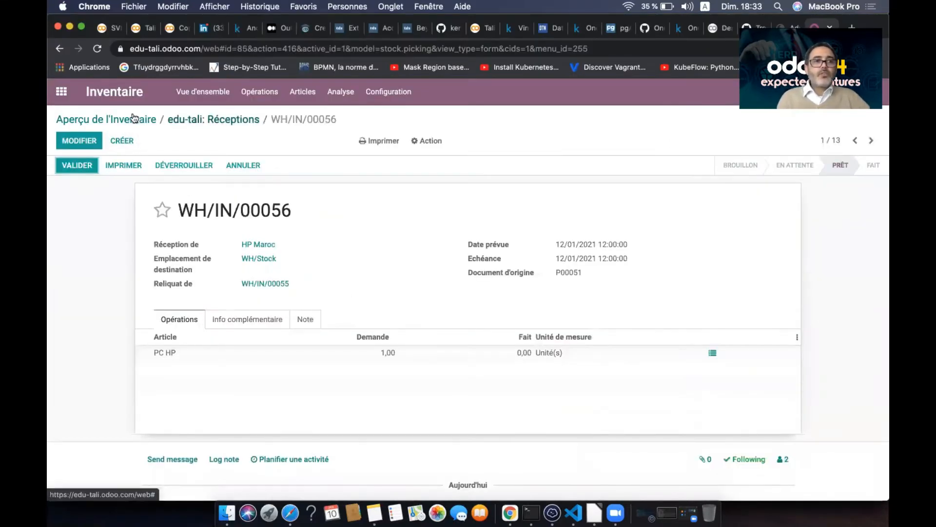
# Open HP Maroc's purchase order P00051 in Achats from the orders sorted by descending reference.
pyautogui.click(70, 93)
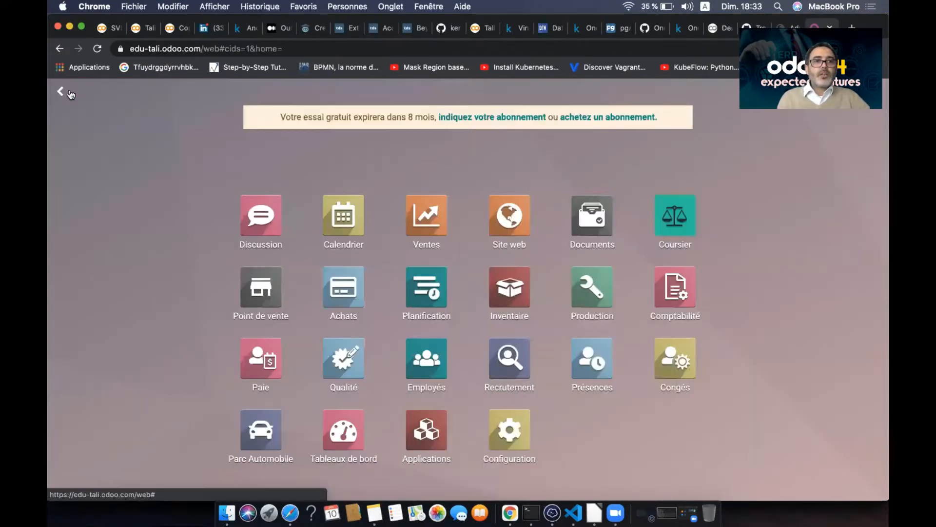
pyautogui.click(355, 296)
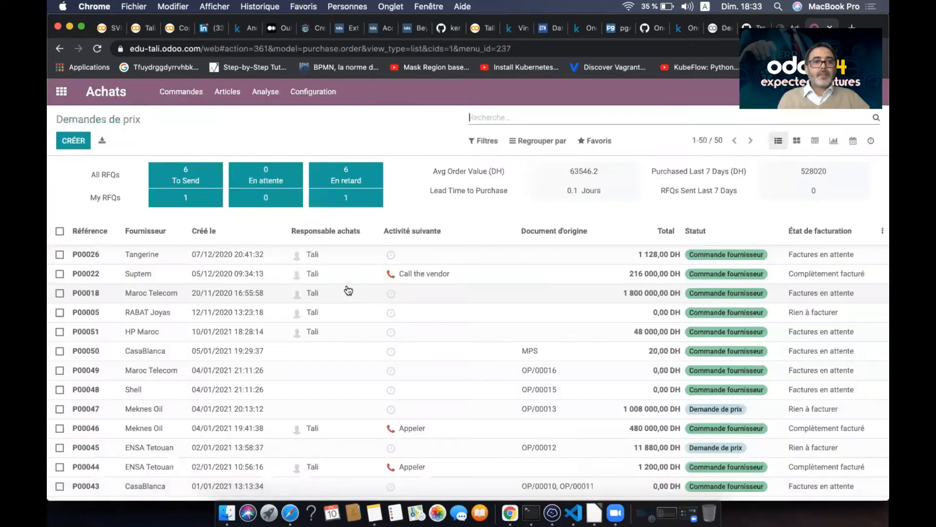
pyautogui.click(90, 231)
pyautogui.click(90, 231)
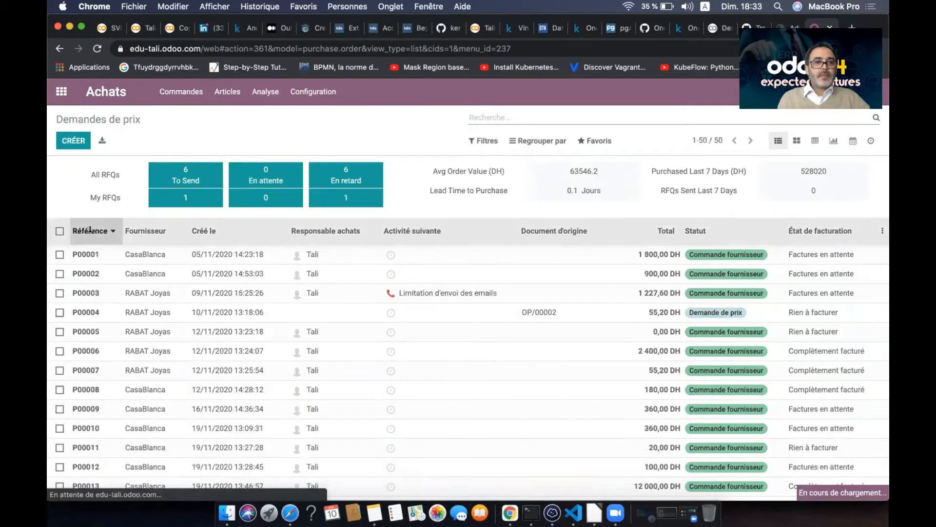
pyautogui.click(439, 256)
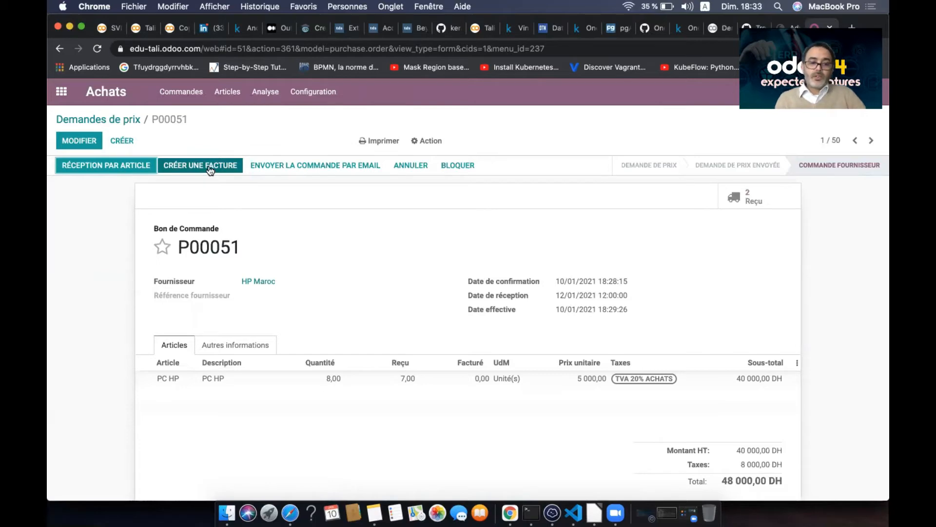
pyautogui.press('super+Tab')
pyautogui.press('super+Tab')
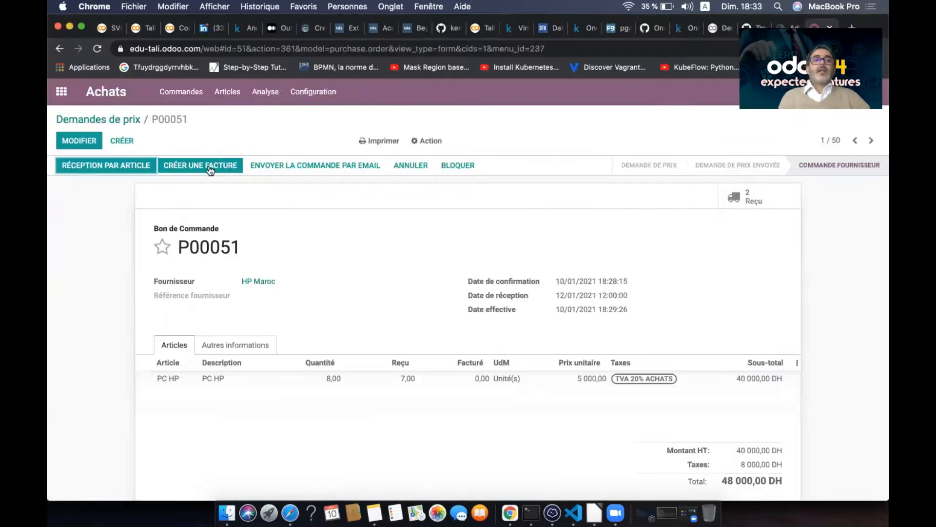
# Create a vendor bill from the purchase order with the PC HP quantity set to 5, and confirm it.
pyautogui.click(204, 166)
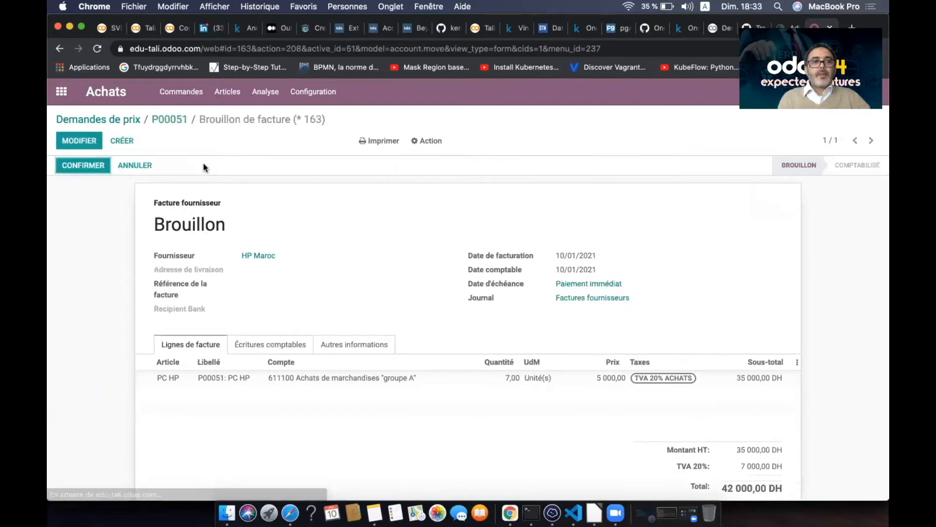
pyautogui.click(496, 407)
pyautogui.write('5')
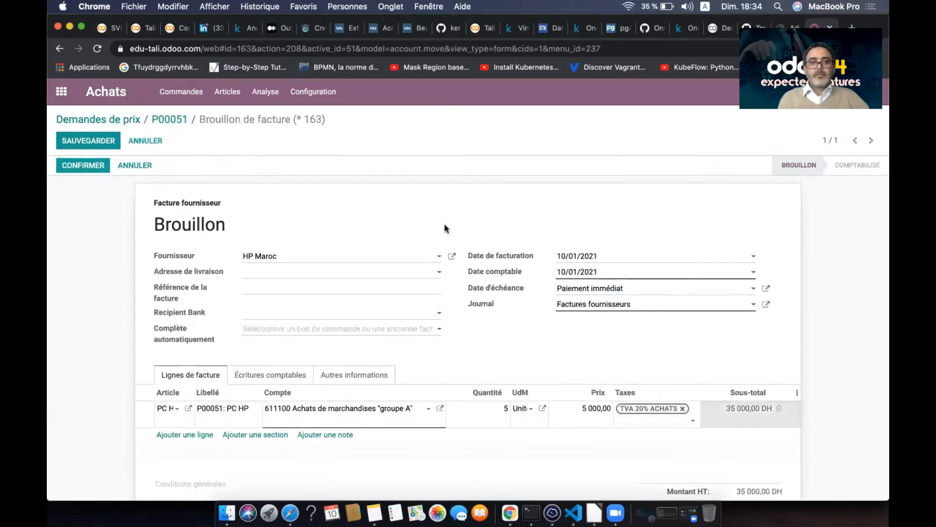
pyautogui.click(429, 207)
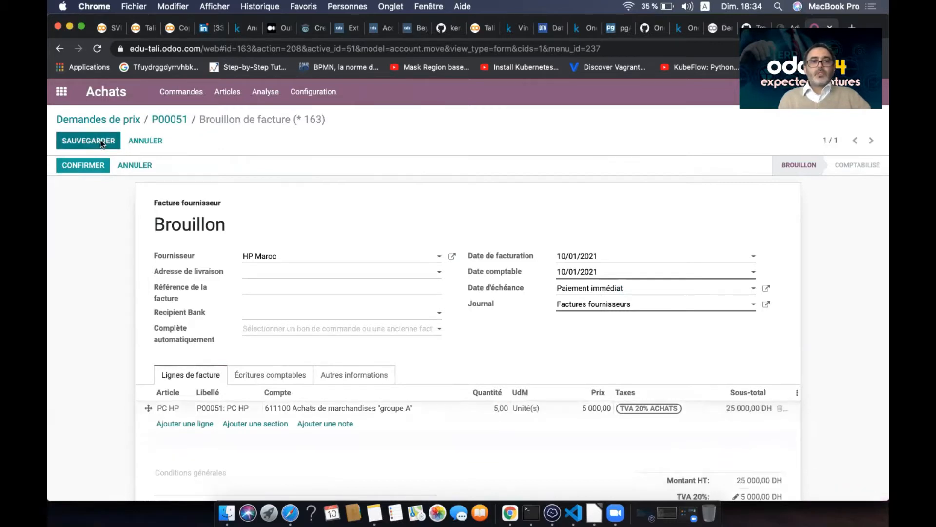
pyautogui.click(89, 140)
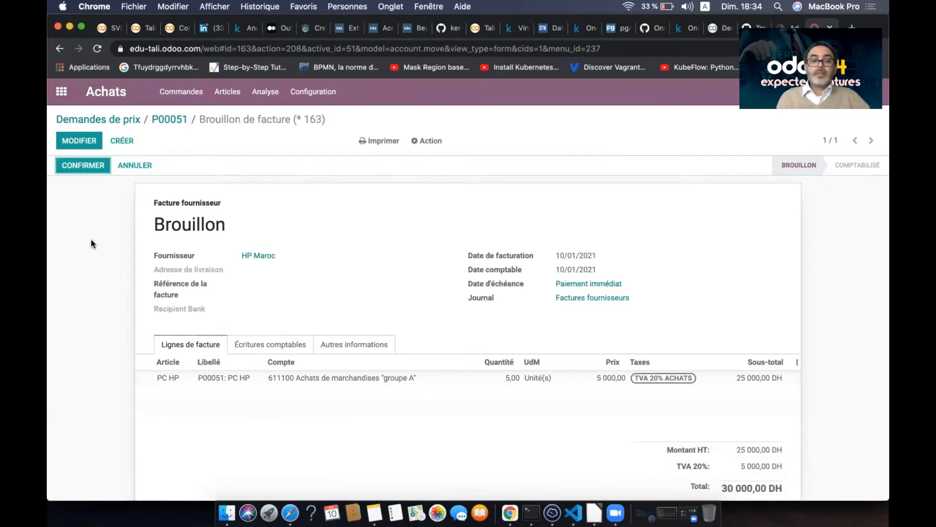
pyautogui.click(96, 164)
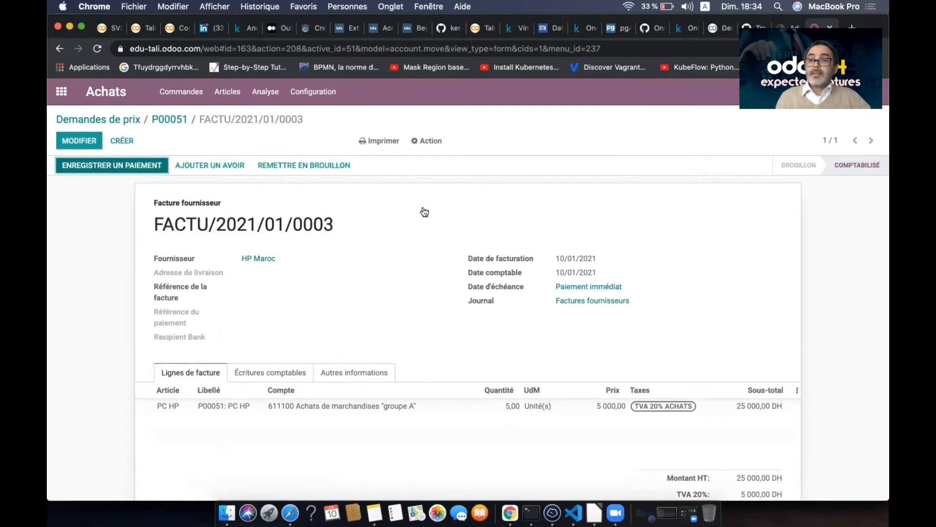
# Check the exercise document's instruction about two cheque payments, then review the totals and amount due on the HP Maroc bill.
pyautogui.press('super+Tab')
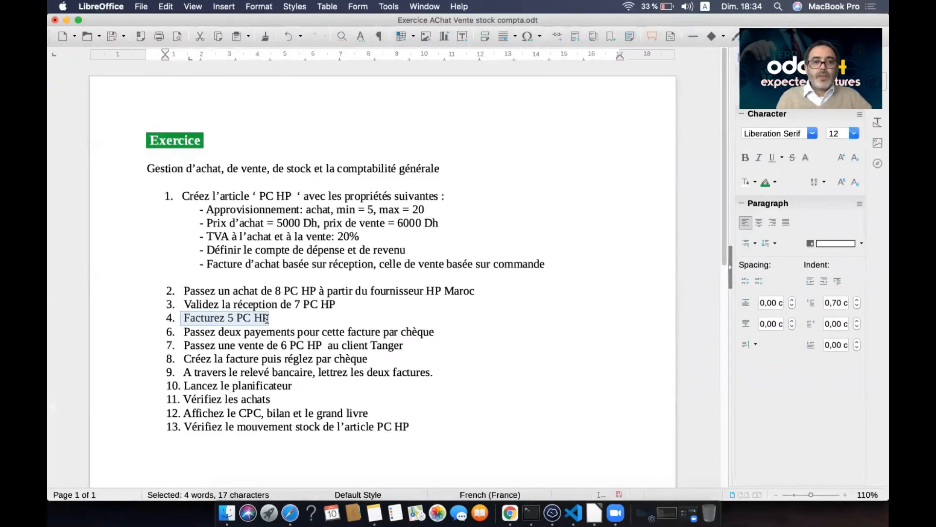
pyautogui.moveTo(182, 333); pyautogui.dragTo(440, 329)
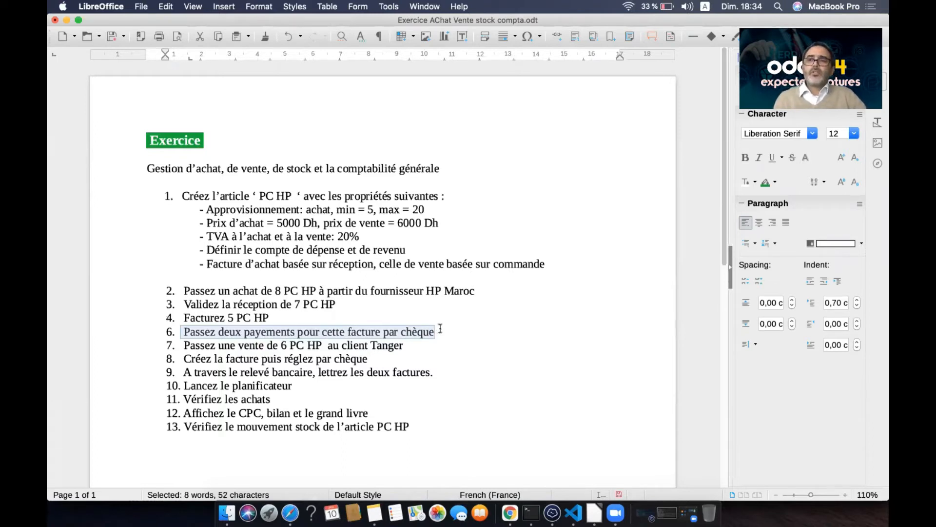
pyautogui.press('super+Tab')
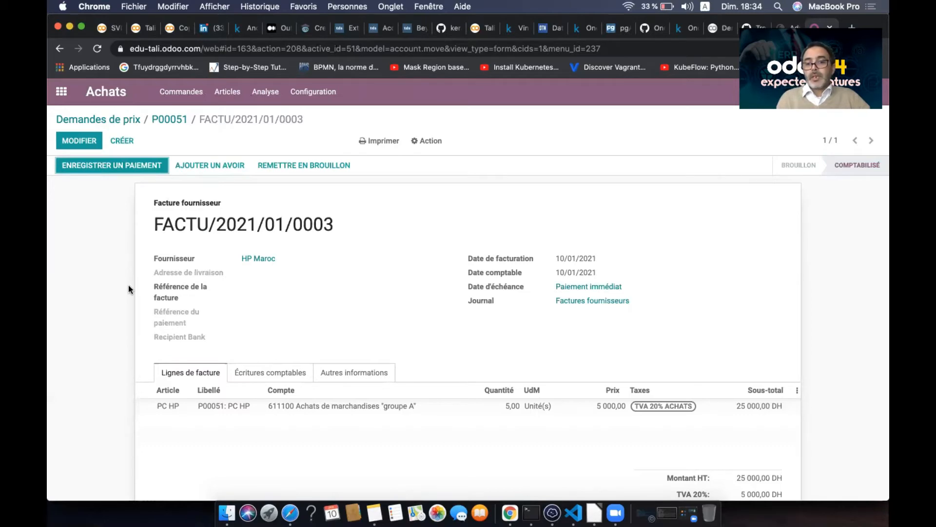
pyautogui.scroll(-5, 313, 336)
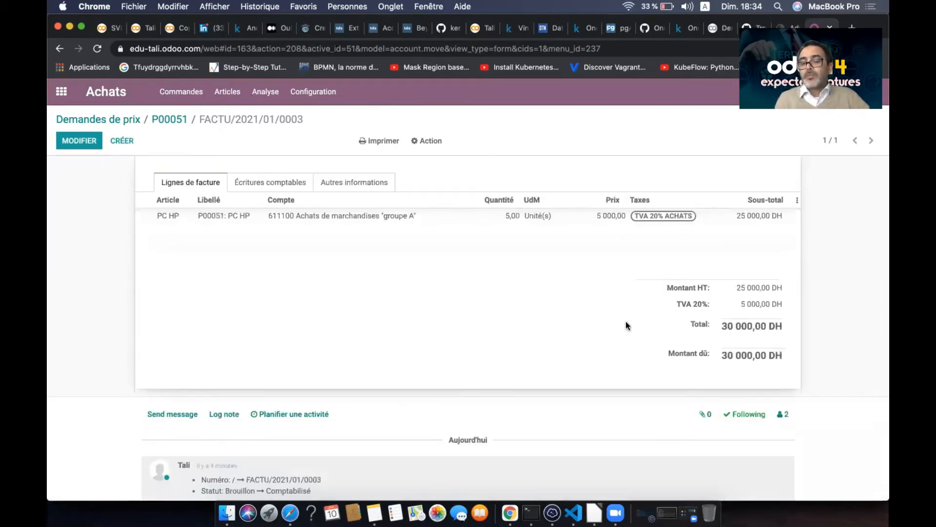
pyautogui.scroll(2, 368, 258)
pyautogui.scroll(3, 369, 262)
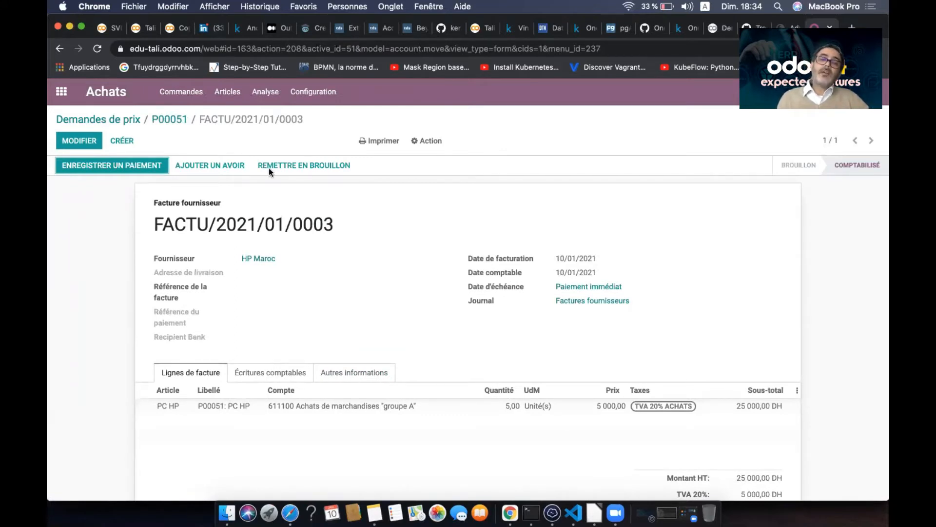
# Open Comptabilité and look through its accounting and supplier options for where vendor bills are handled.
pyautogui.click(61, 91)
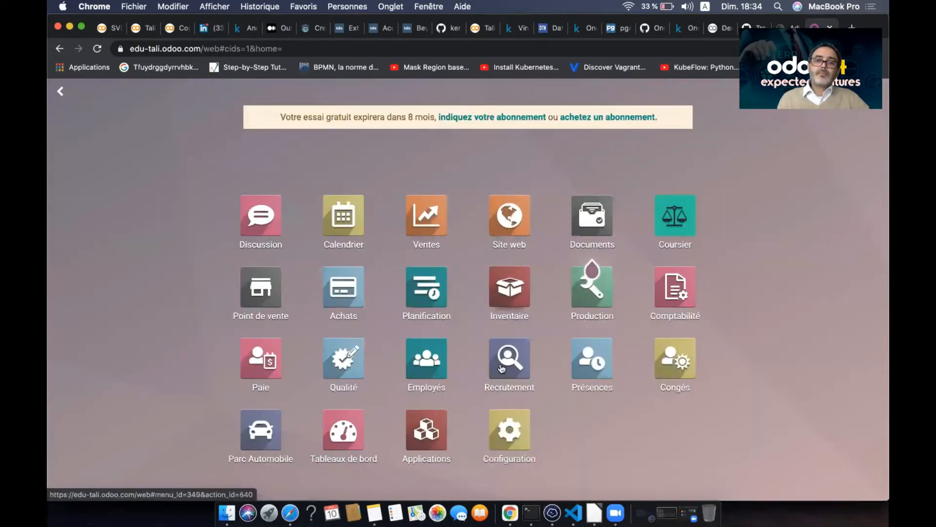
pyautogui.click(676, 297)
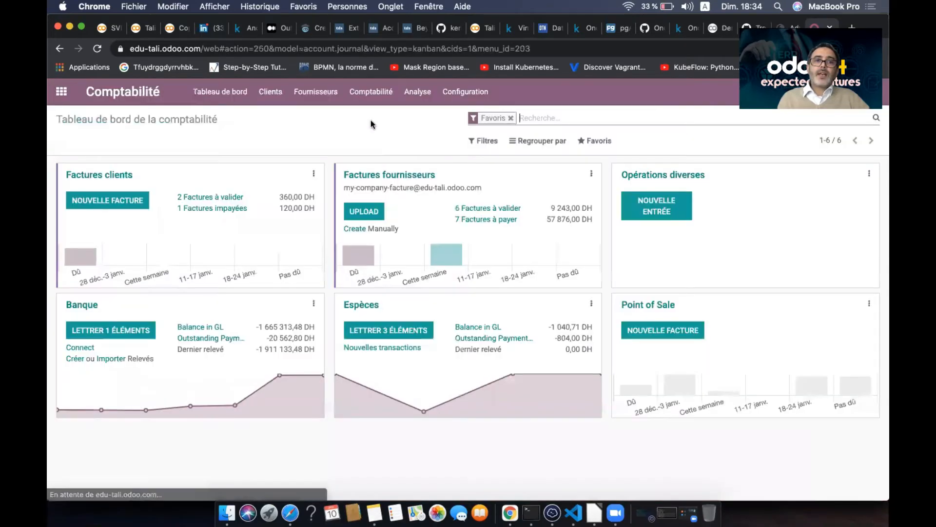
pyautogui.click(372, 91)
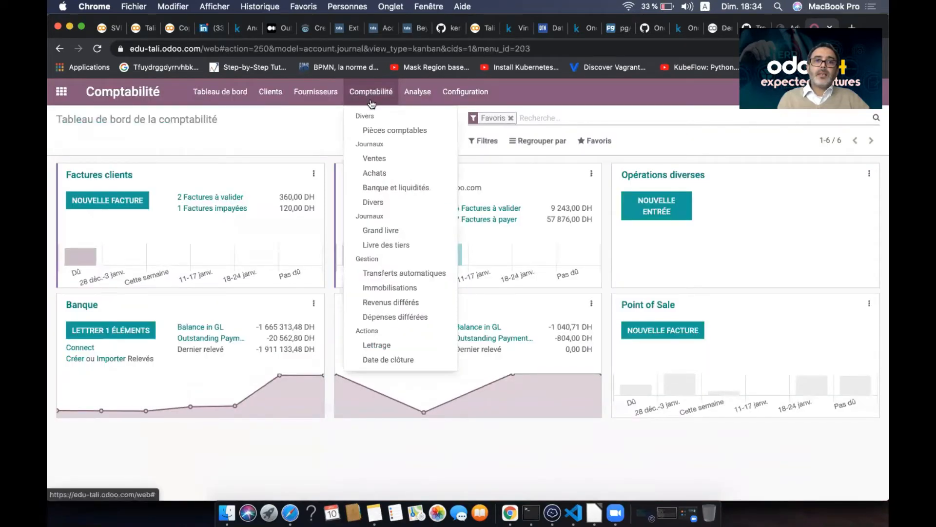
pyautogui.click(320, 96)
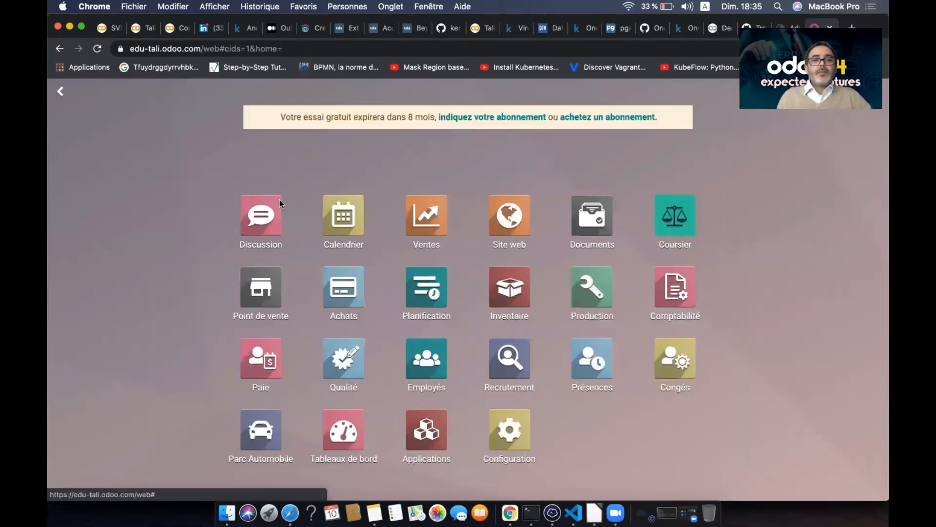
# Reopen purchase order P00051 in Achats from the reference-sorted list to review its received and invoiced quantities and linked bill.
pyautogui.click(61, 92)
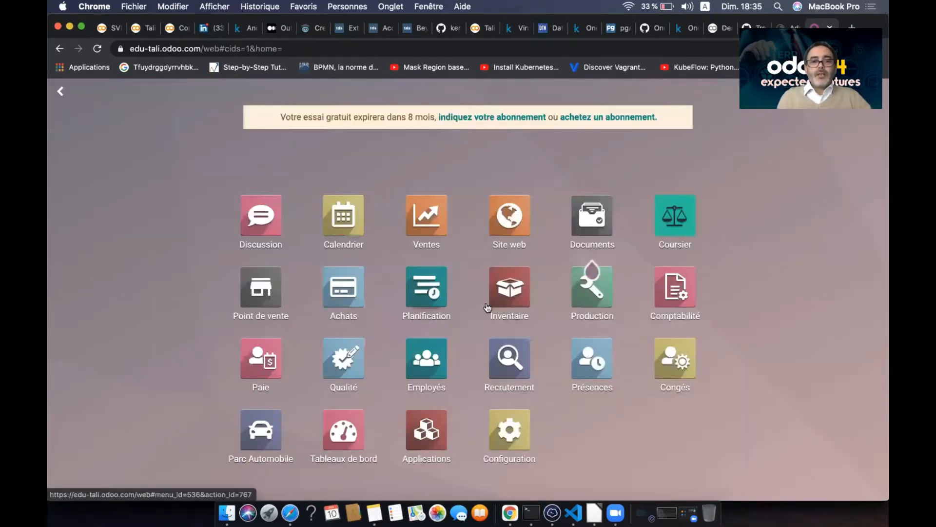
pyautogui.click(331, 299)
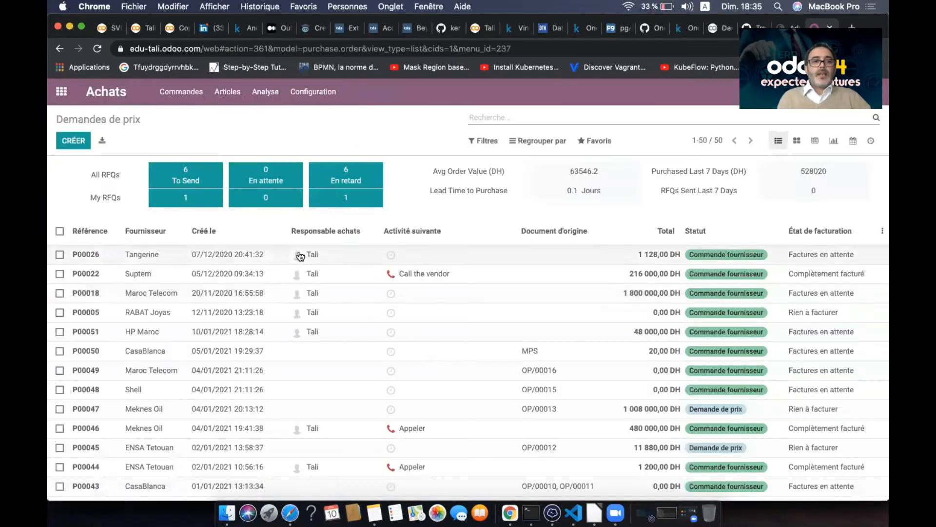
pyautogui.click(95, 232)
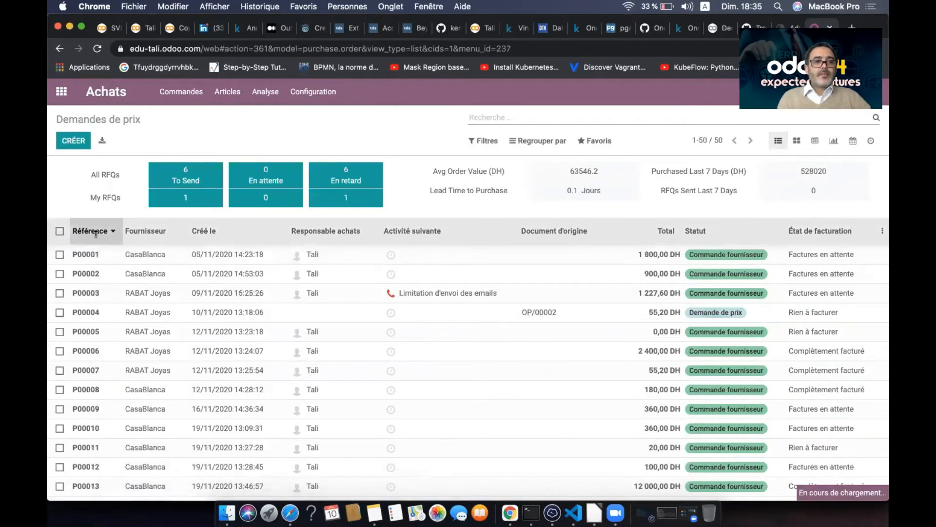
pyautogui.click(166, 255)
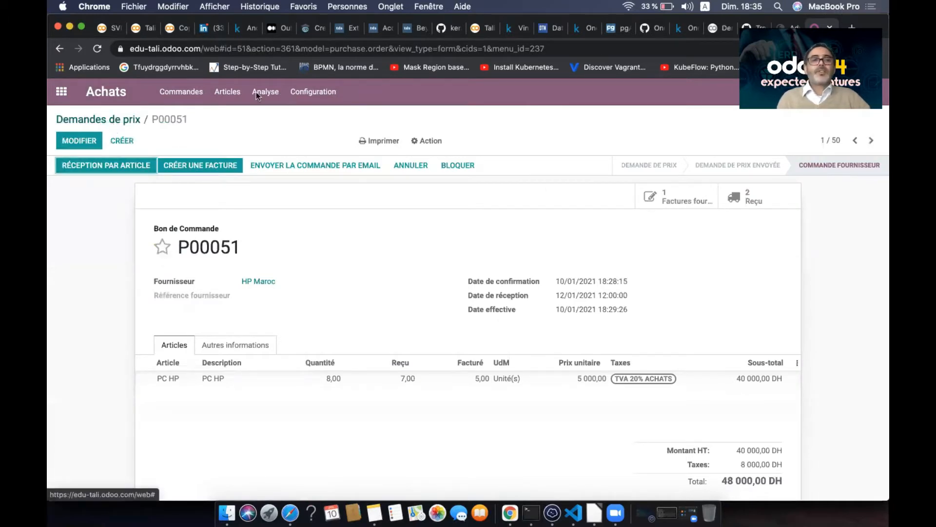
# Open HP Maroc's unpaid bill FACTU/2021/01/0003 from the supplier invoices in Comptabilité.
pyautogui.click(61, 91)
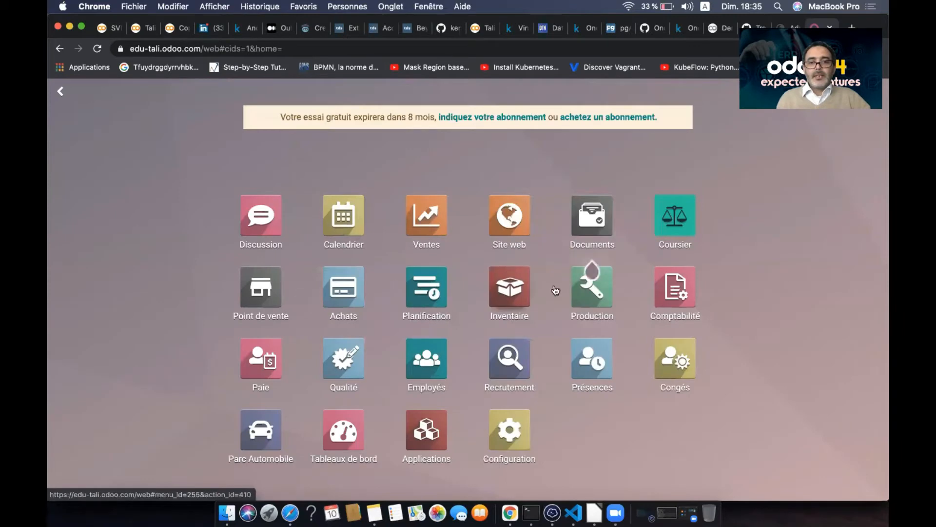
pyautogui.click(680, 296)
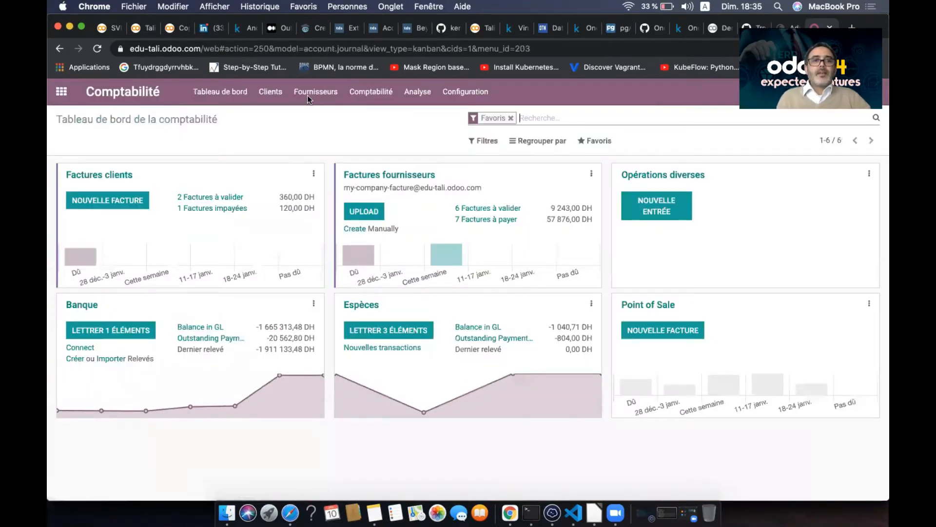
pyautogui.click(307, 95)
pyautogui.click(316, 116)
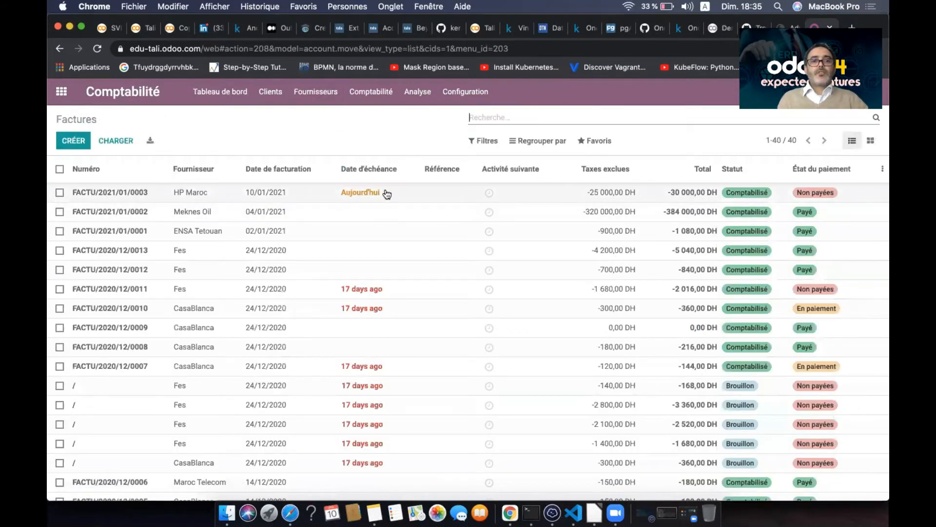
pyautogui.click(386, 194)
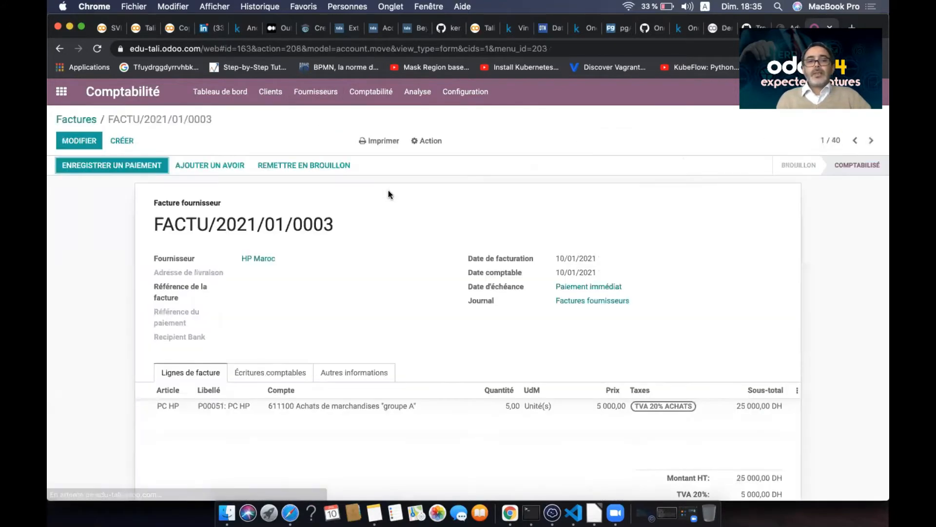
# Register a first payment of 15 000,00 DH on the HP Maroc bill through the Banque journal, leaving the difference open.
pyautogui.click(134, 166)
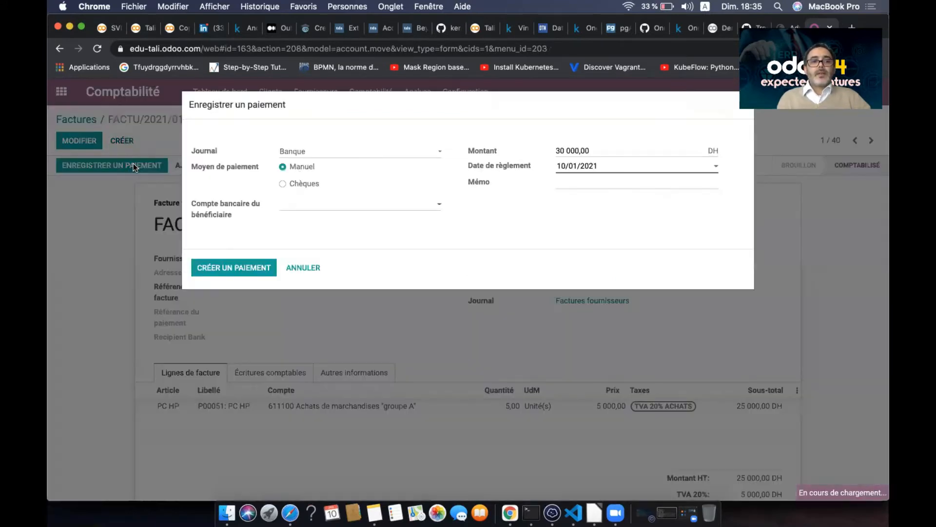
pyautogui.click(386, 153)
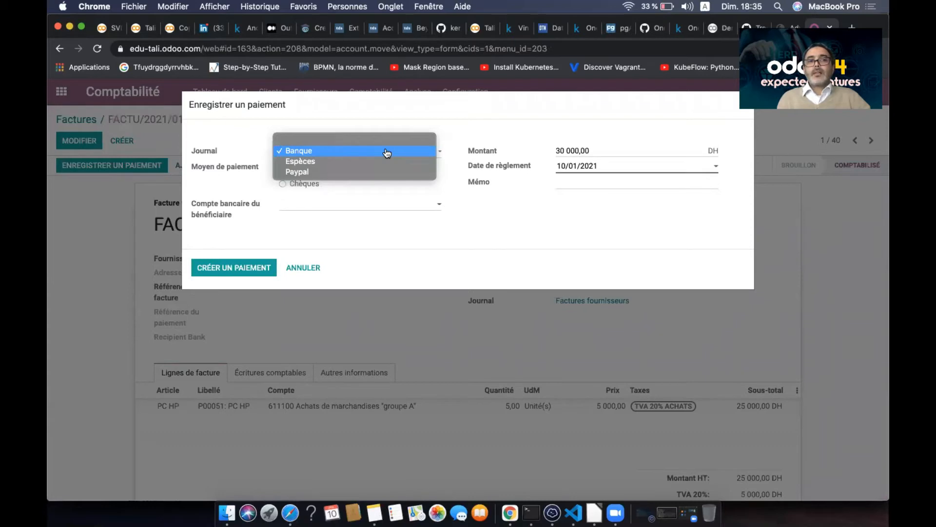
pyautogui.click(387, 153)
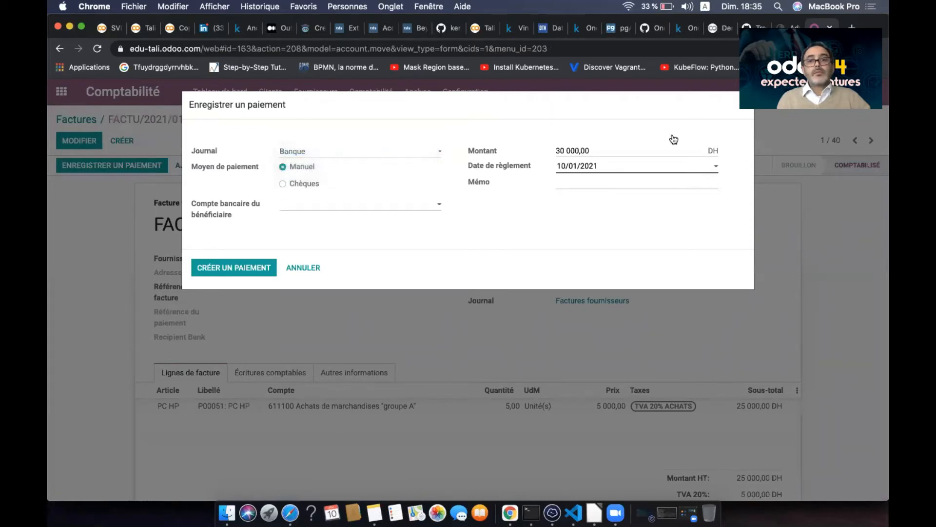
pyautogui.click(565, 150)
pyautogui.press('BackSpace')
pyautogui.press('BackSpace')
pyautogui.write('15')
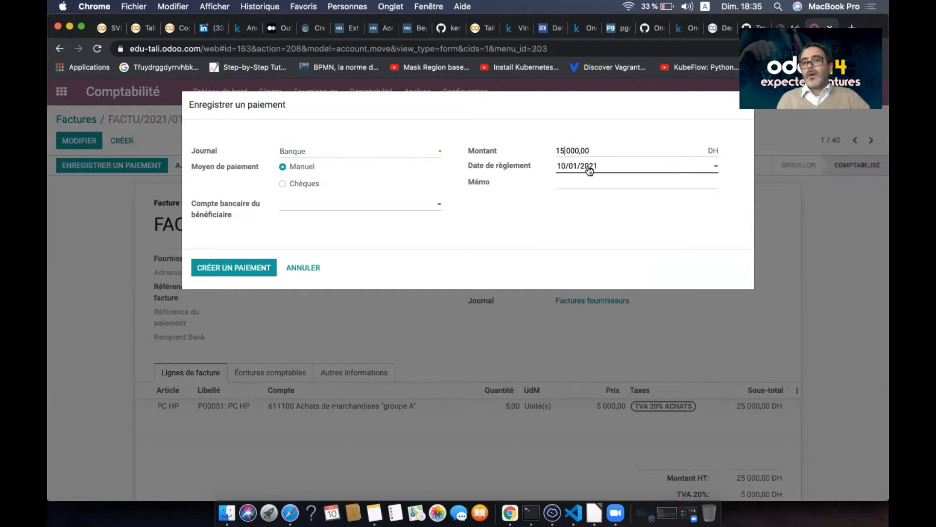
pyautogui.click(566, 182)
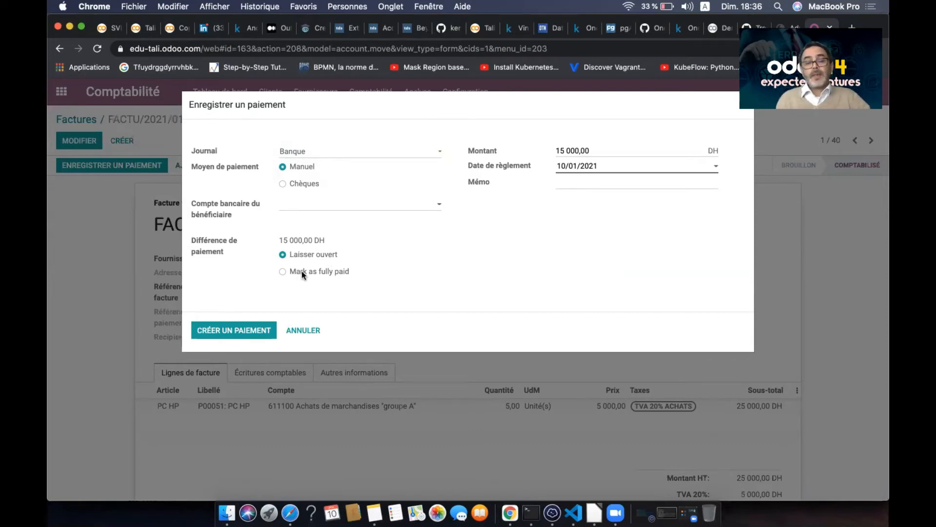
pyautogui.click(242, 331)
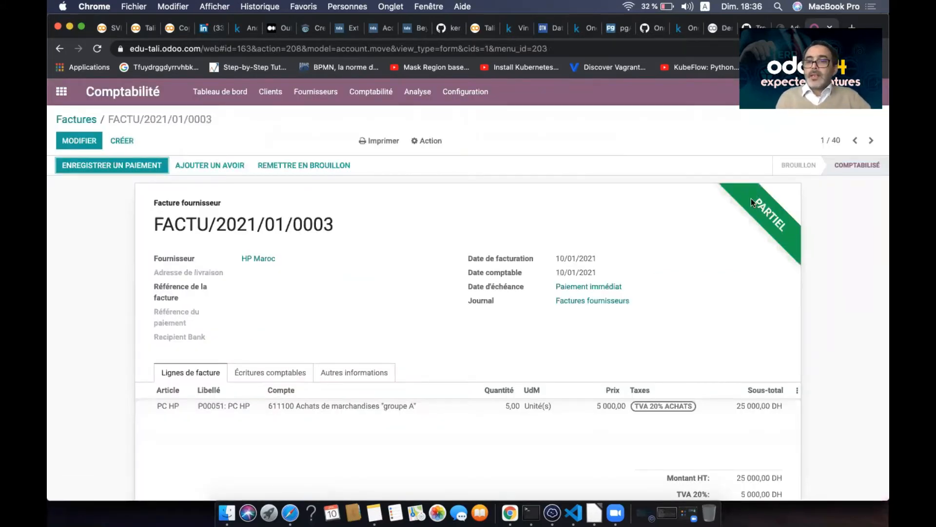
# Review the bill's payment status, total and amount due, and inspect the details of the payment registered on it.
pyautogui.scroll(-1, 844, 288)
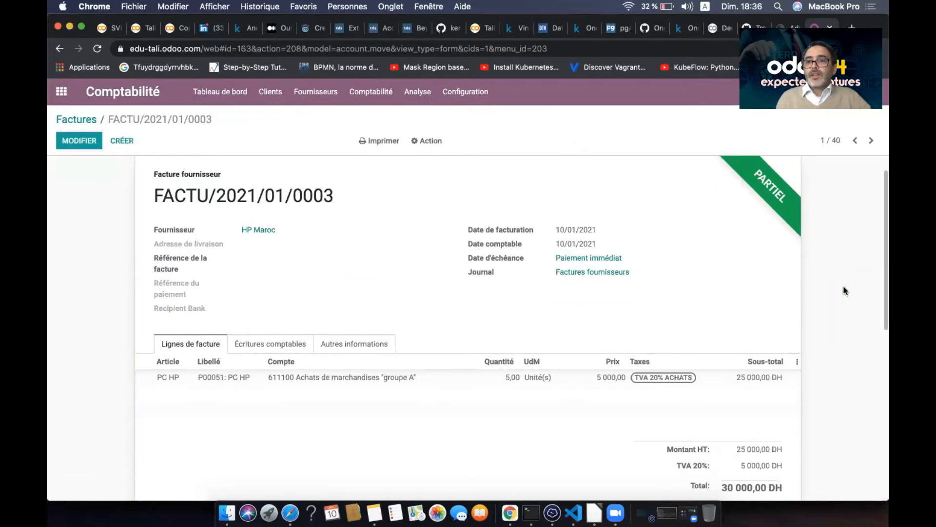
pyautogui.scroll(1, 845, 291)
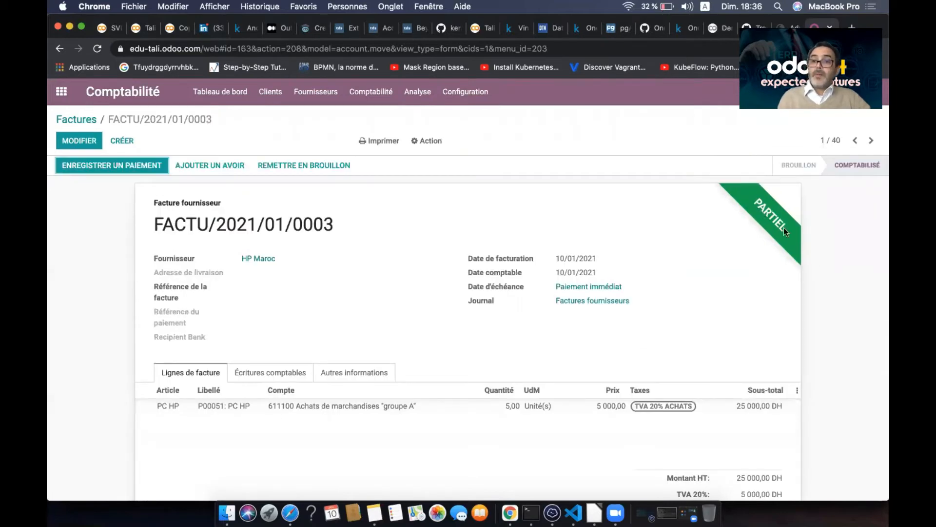
pyautogui.scroll(-15, 654, 305)
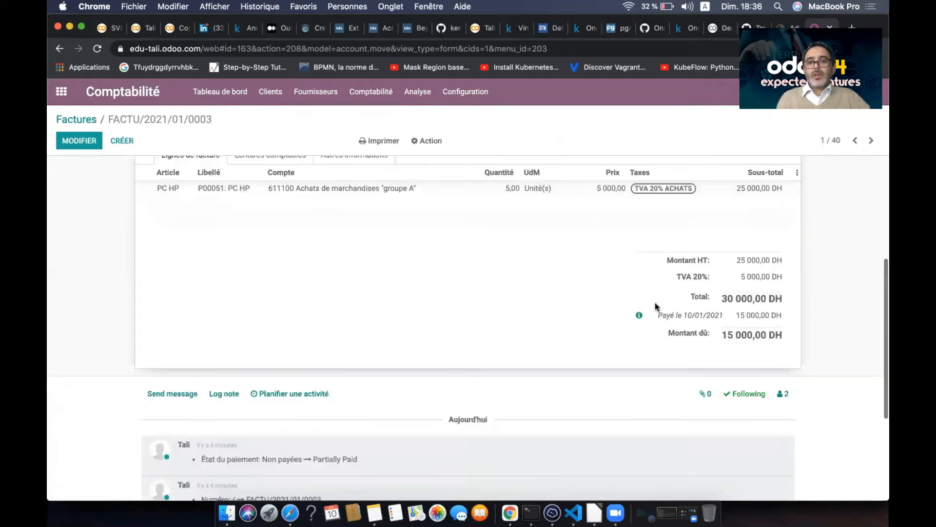
pyautogui.scroll(7, 654, 305)
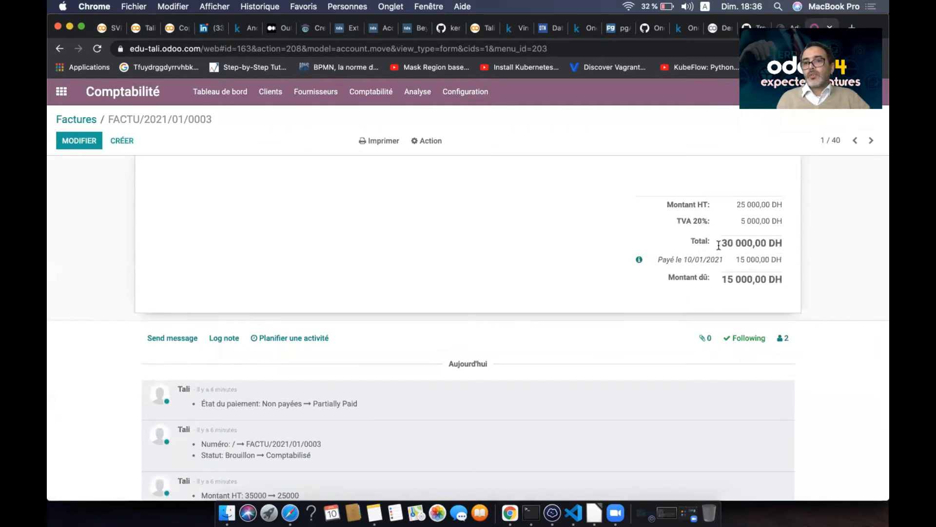
pyautogui.tripleClick(774, 242)
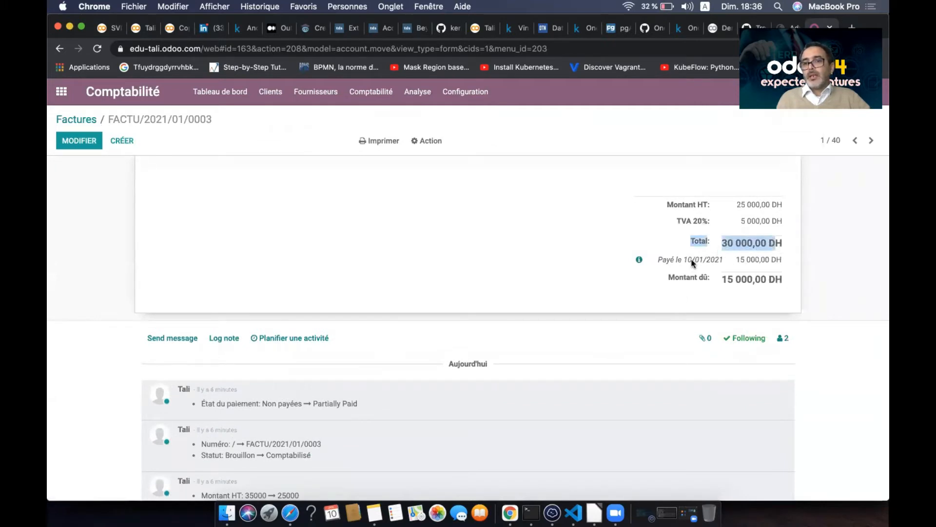
pyautogui.click(639, 259)
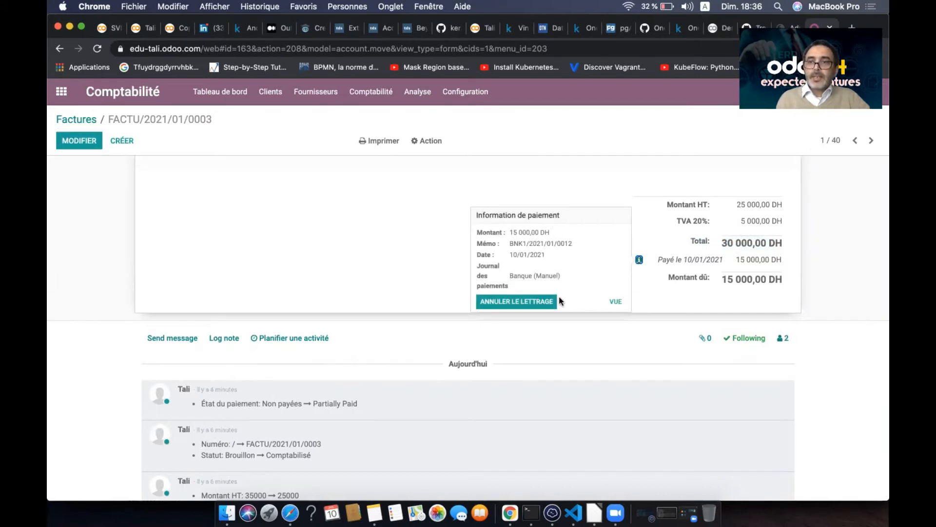
pyautogui.moveTo(734, 260); pyautogui.dragTo(789, 262)
pyautogui.click(793, 283)
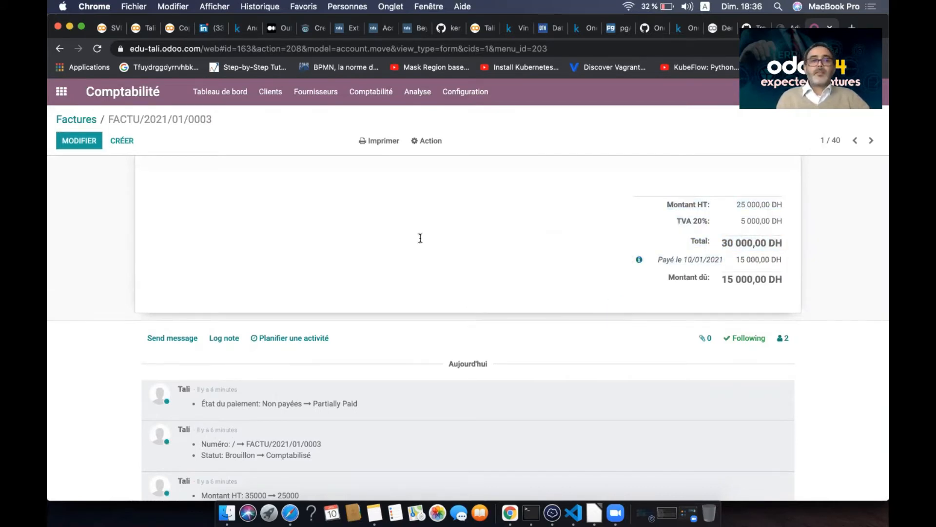
# Register a second Banque payment of 15 000,00 DH on the same bill and check its payment lines and amount due.
pyautogui.scroll(6, 419, 242)
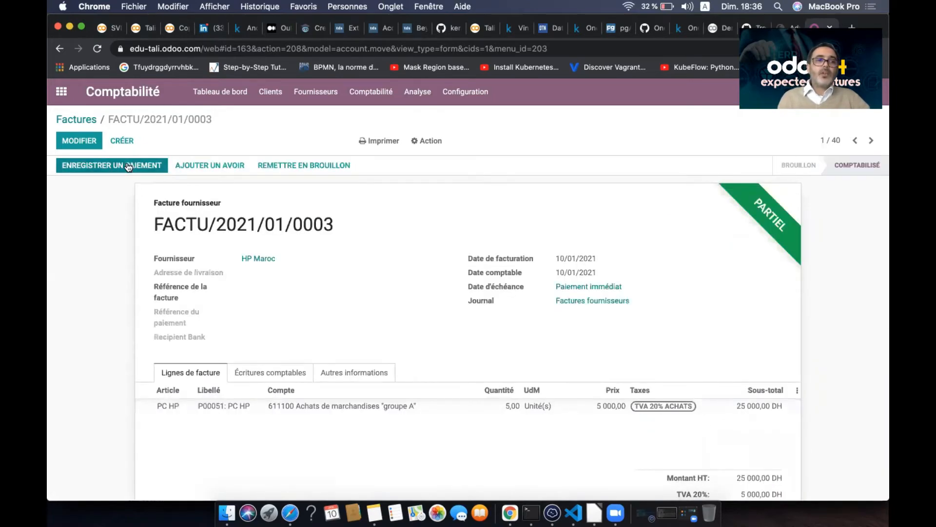
pyautogui.click(127, 161)
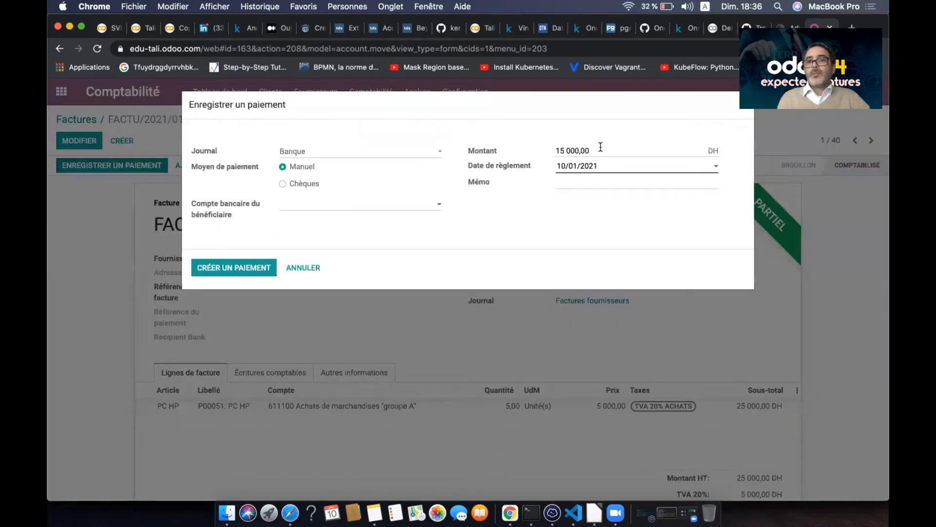
pyautogui.moveTo(600, 149); pyautogui.dragTo(541, 149)
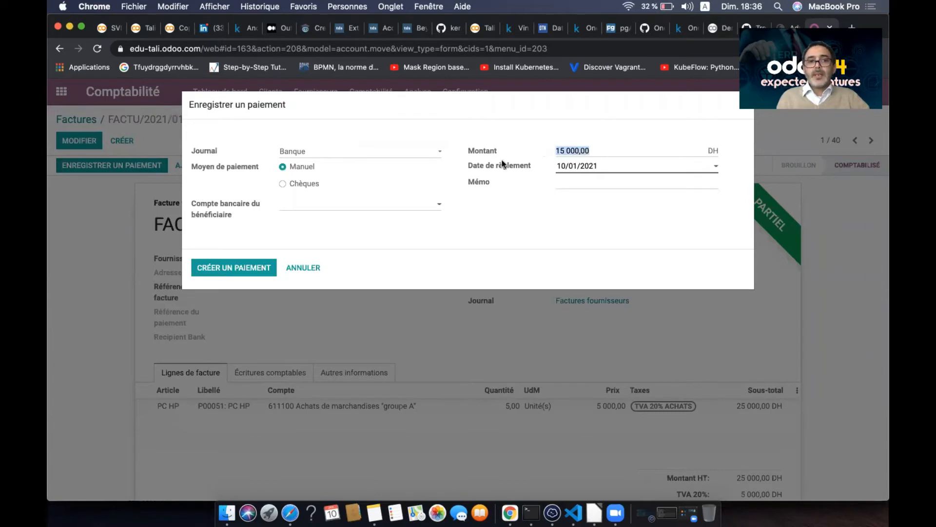
pyautogui.click(243, 268)
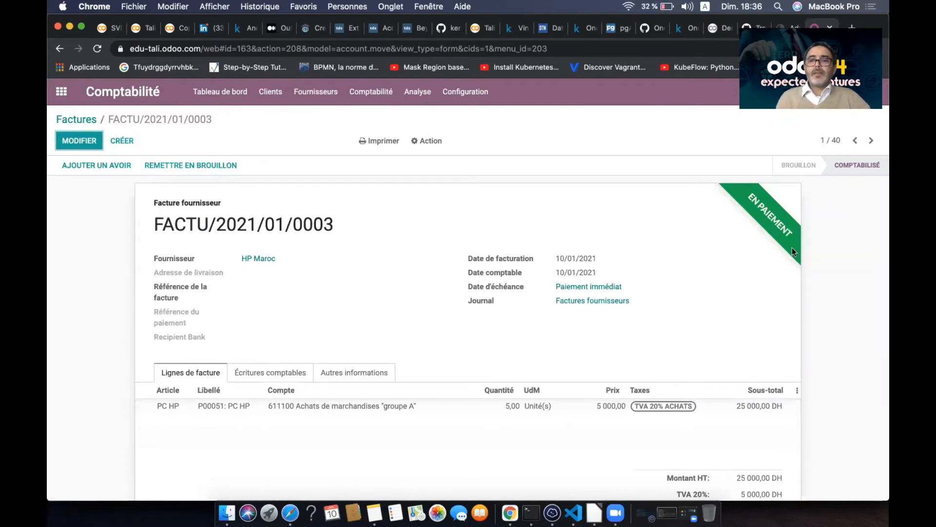
pyautogui.scroll(-5, 833, 329)
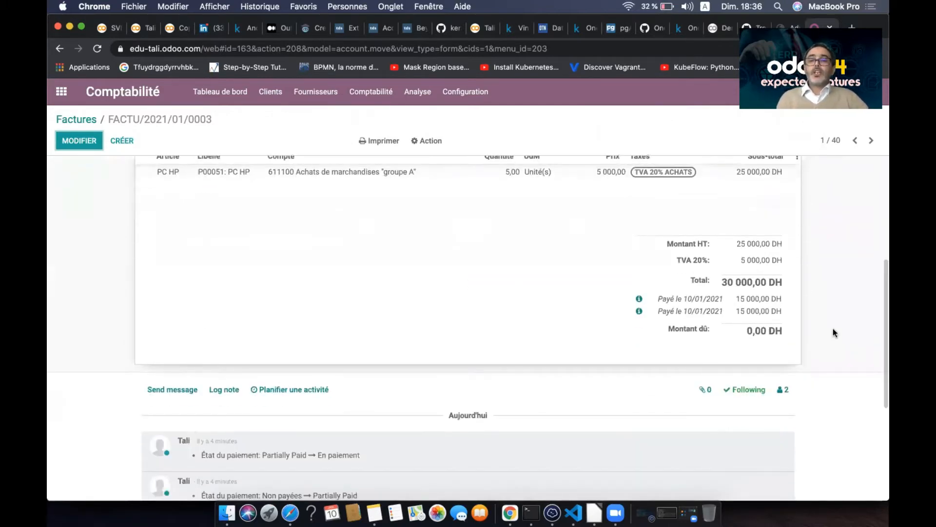
pyautogui.scroll(5, 833, 329)
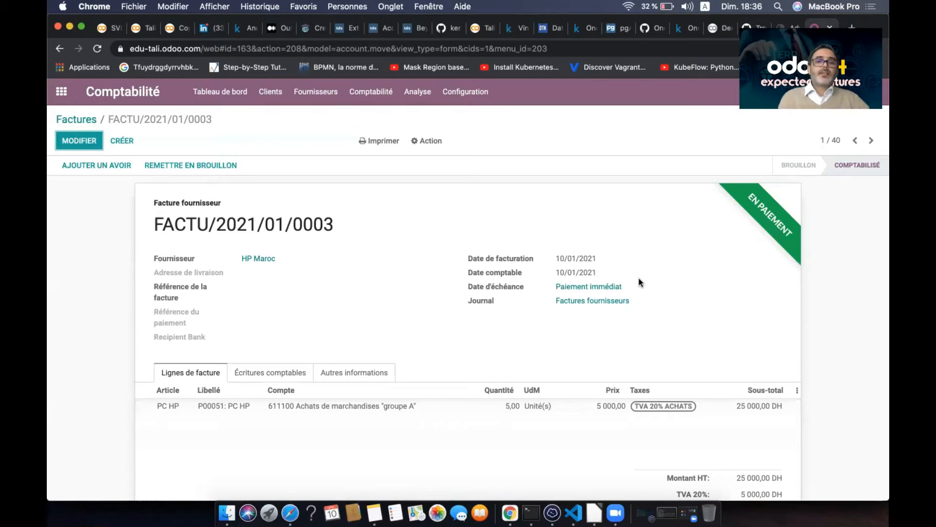
# Switch to the LibreOffice exercise document and read the instruction about the sale to client Tanger.
pyautogui.click(594, 512)
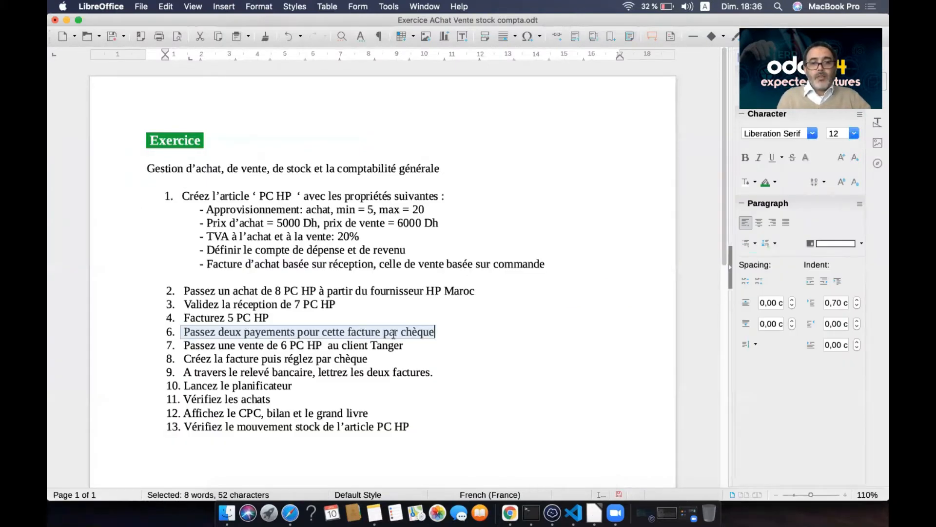
pyautogui.click(434, 334)
pyautogui.moveTo(183, 345); pyautogui.dragTo(420, 347)
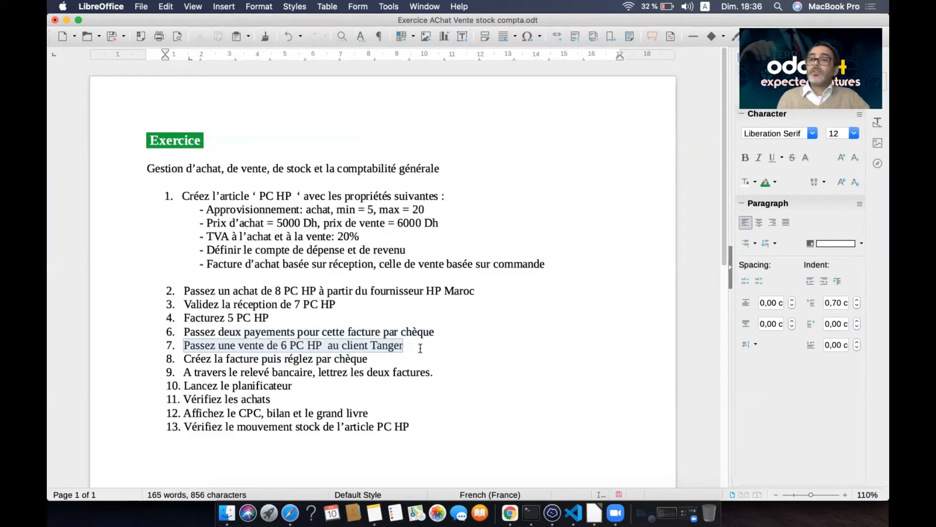
# Return to Odoo in Chrome and start a new quotation in Ventes.
pyautogui.press('super+Tab')
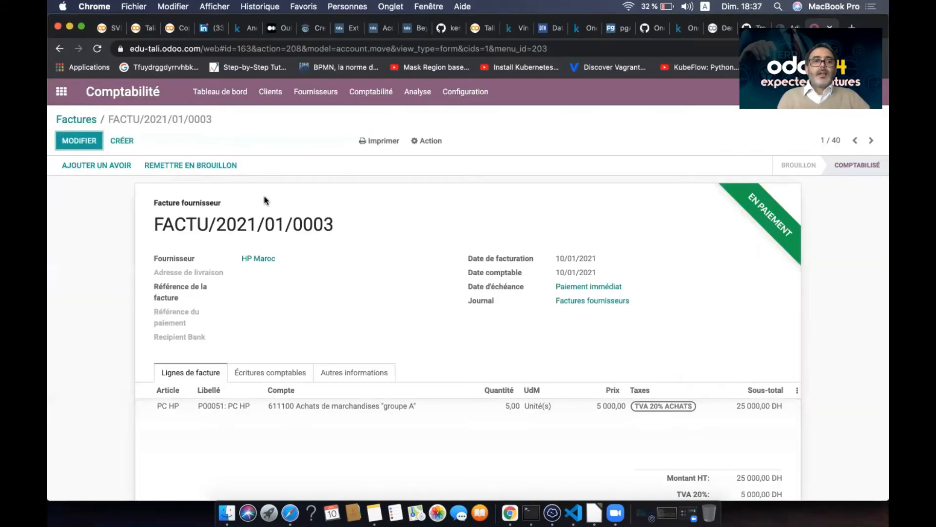
pyautogui.click(62, 91)
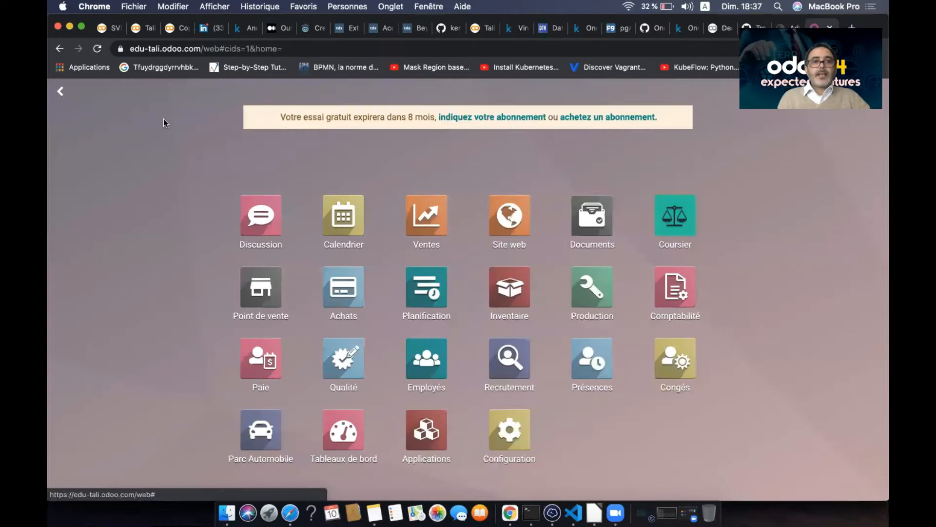
pyautogui.click(425, 233)
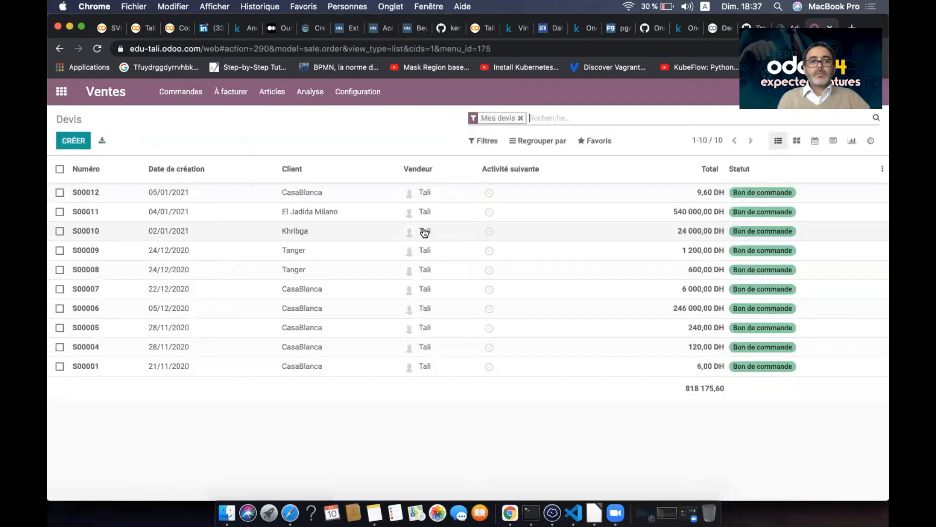
pyautogui.click(73, 140)
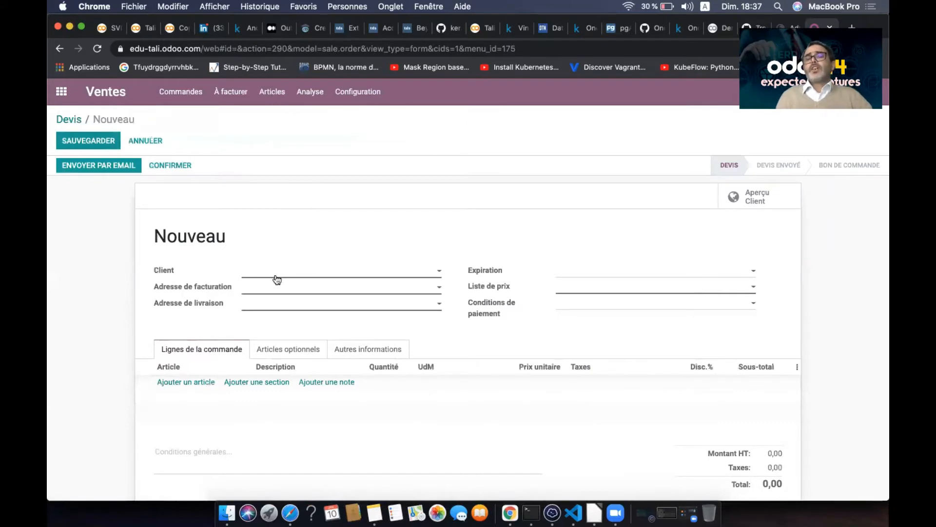
pyautogui.click(185, 98)
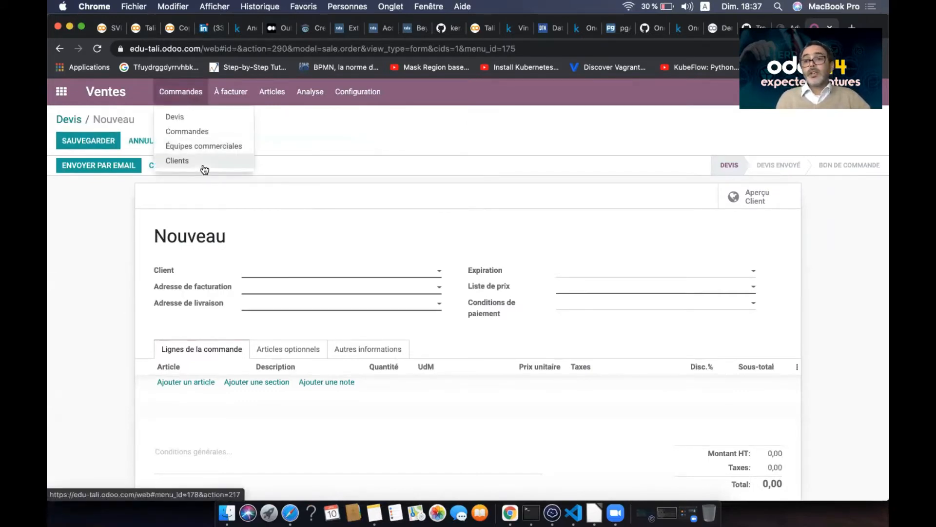
pyautogui.click(242, 207)
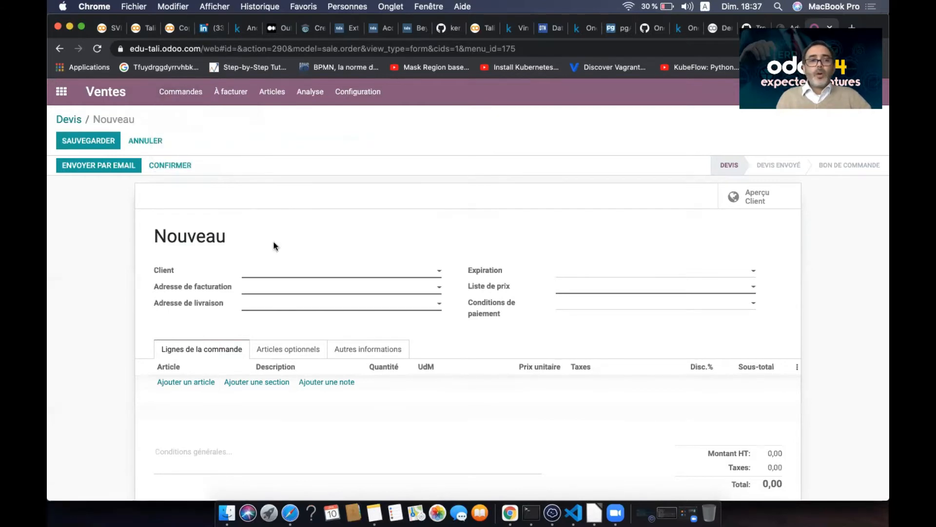
# Create Tanger2 as a new customer on the quotation, then view its contact record and close it without changes.
pyautogui.click(285, 272)
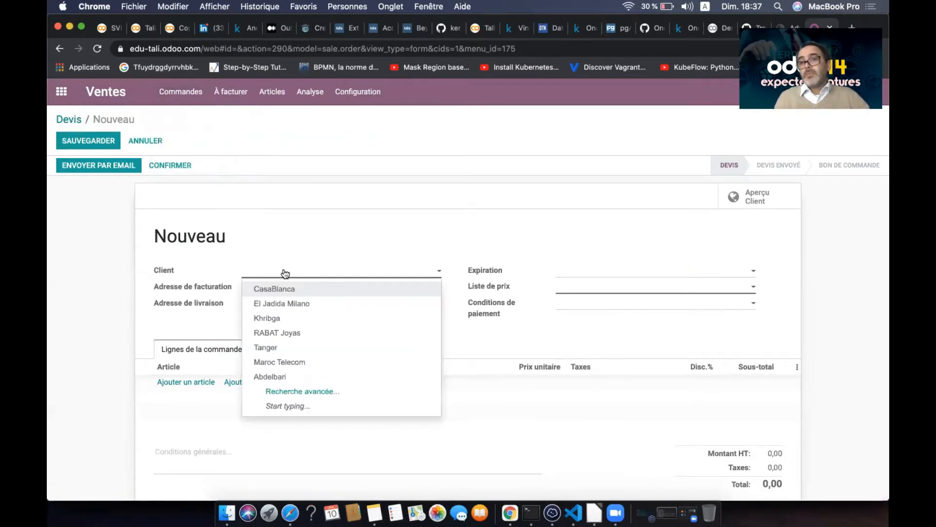
pyautogui.write('Tang')
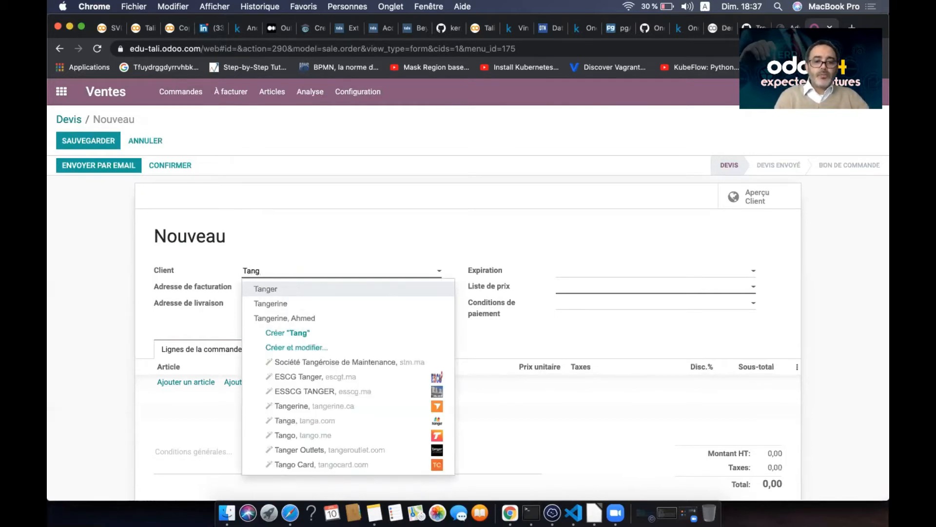
pyautogui.write('er2')
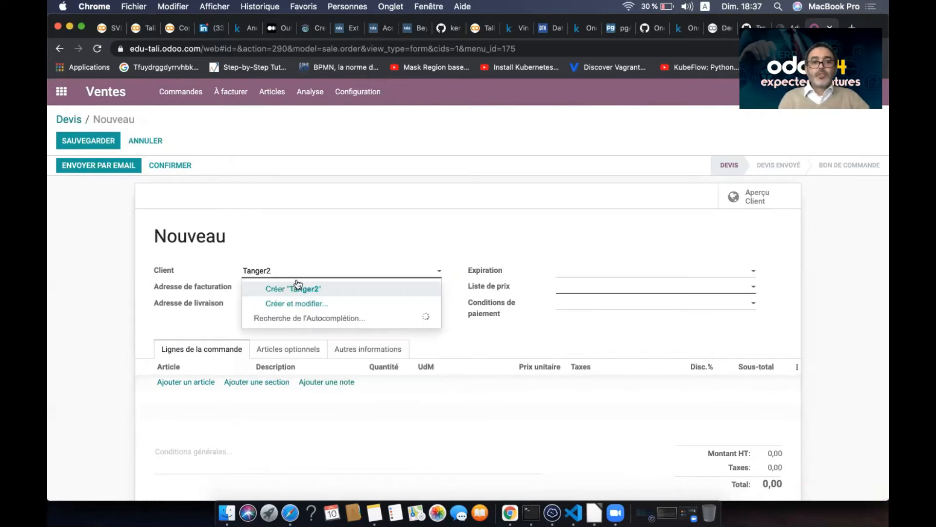
pyautogui.click(304, 289)
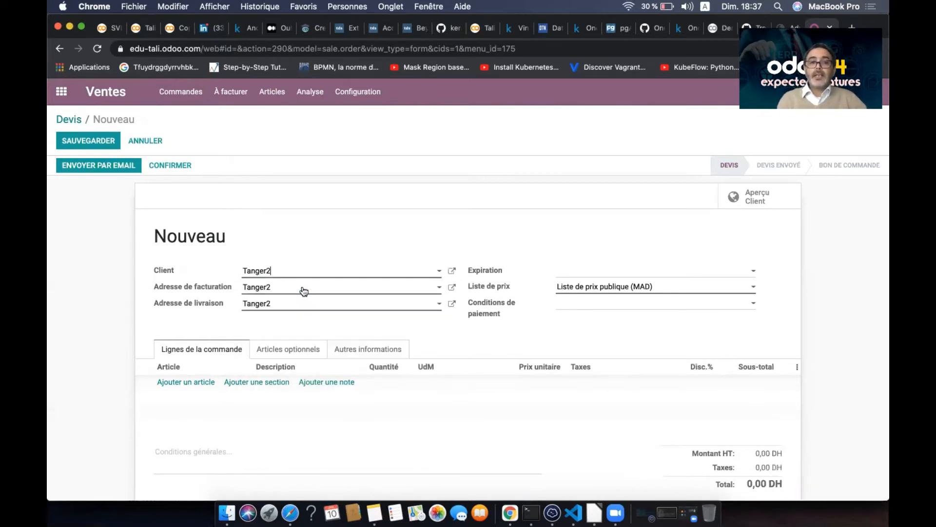
pyautogui.click(452, 272)
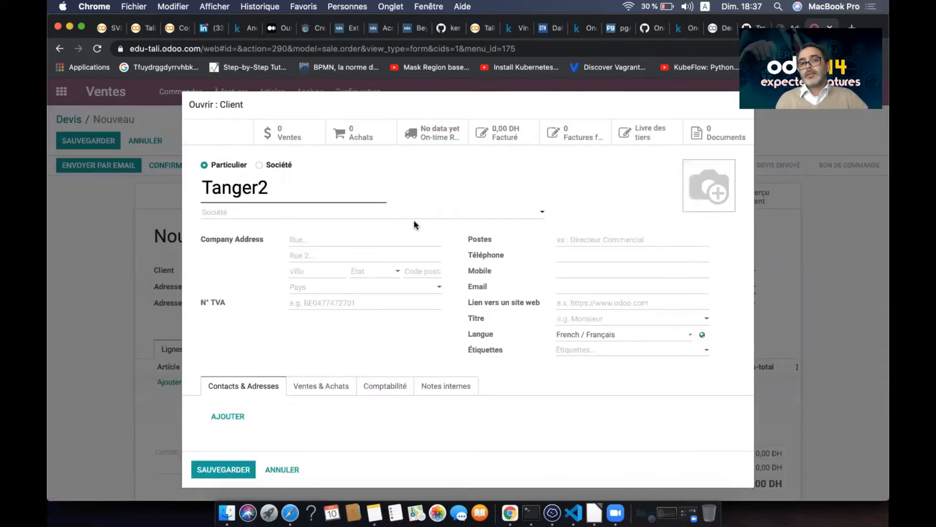
pyautogui.click(281, 470)
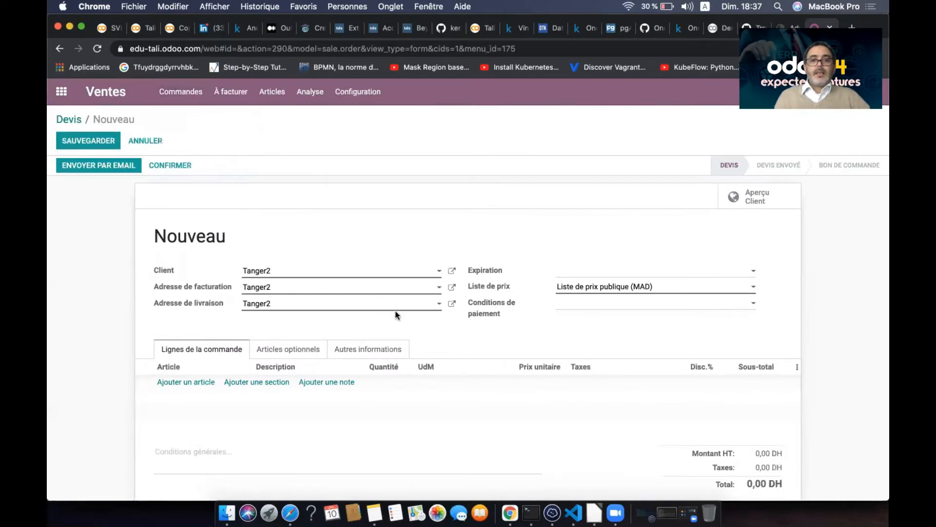
pyautogui.click(605, 272)
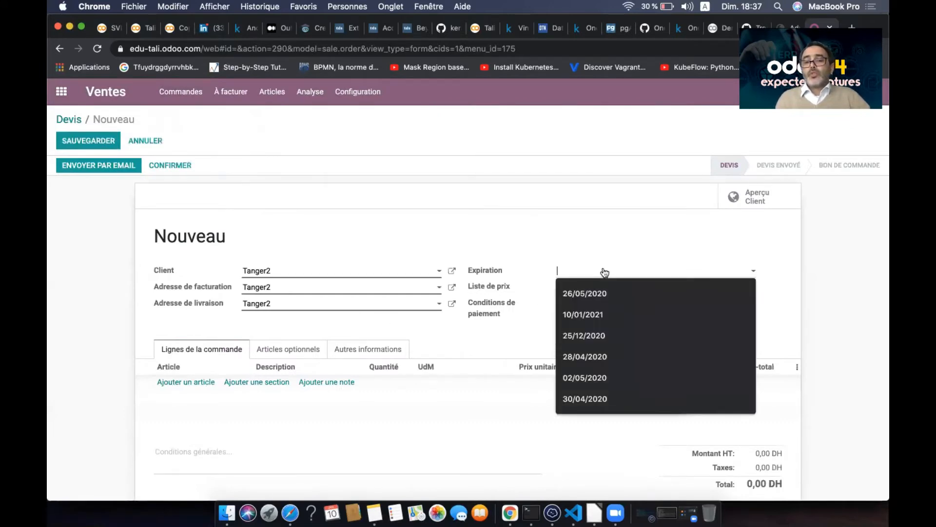
pyautogui.click(640, 294)
pyautogui.click(679, 289)
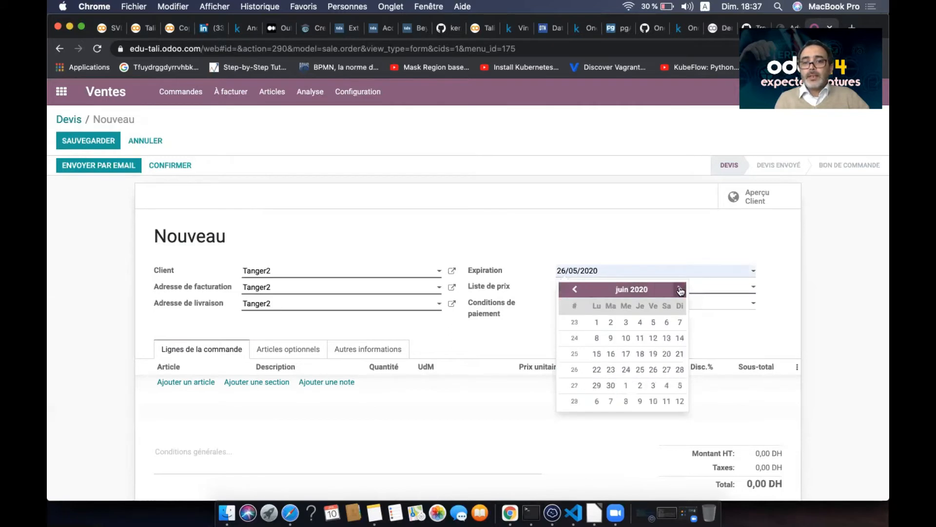
pyautogui.click(640, 293)
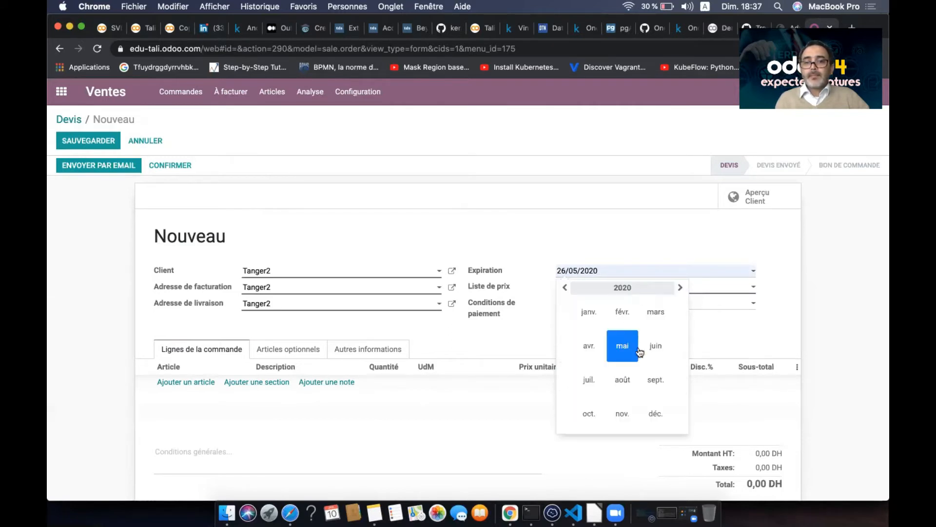
pyautogui.click(676, 288)
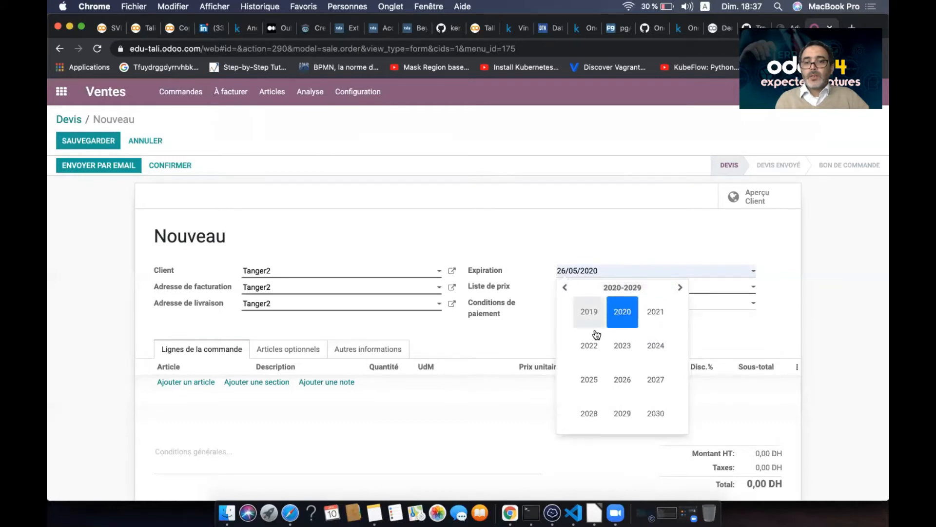
pyautogui.click(655, 316)
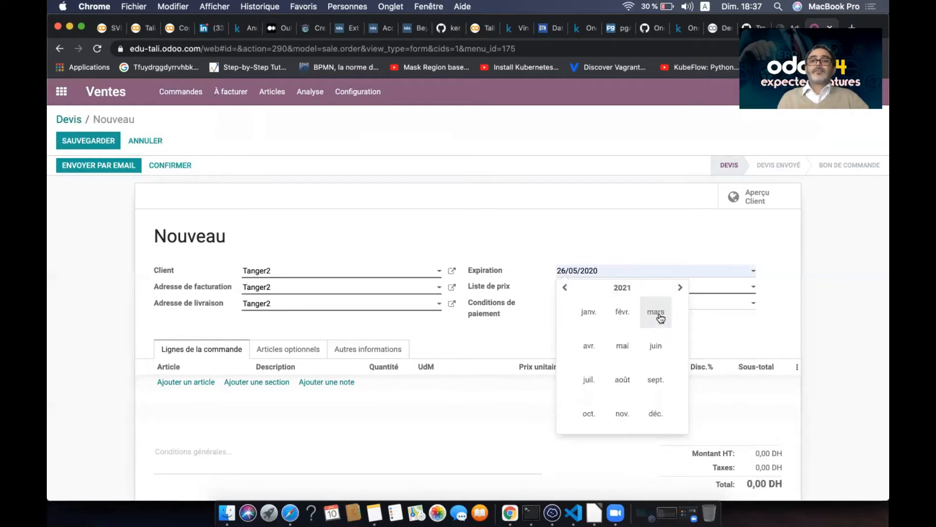
pyautogui.click(757, 337)
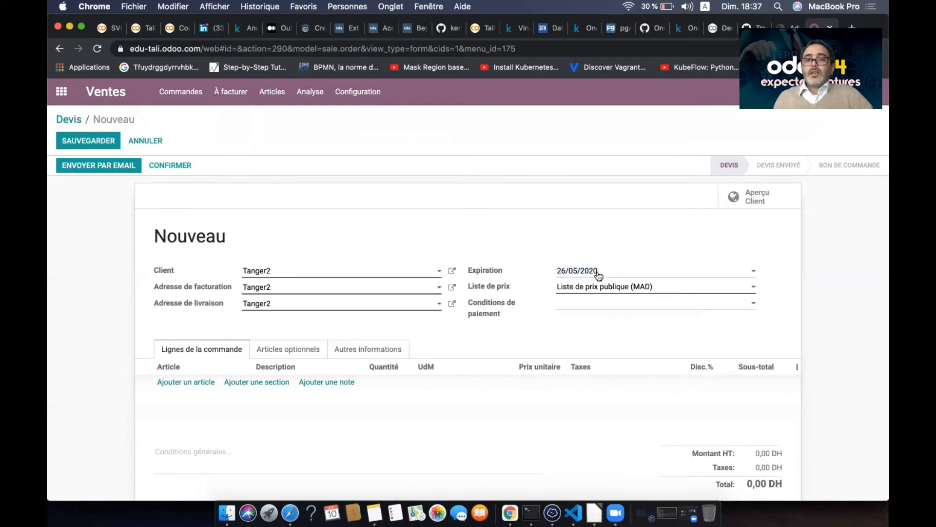
# Set the quotation's expiration date to 17/01/2021 and its payment terms to Paiement immédiat.
pyautogui.click(599, 276)
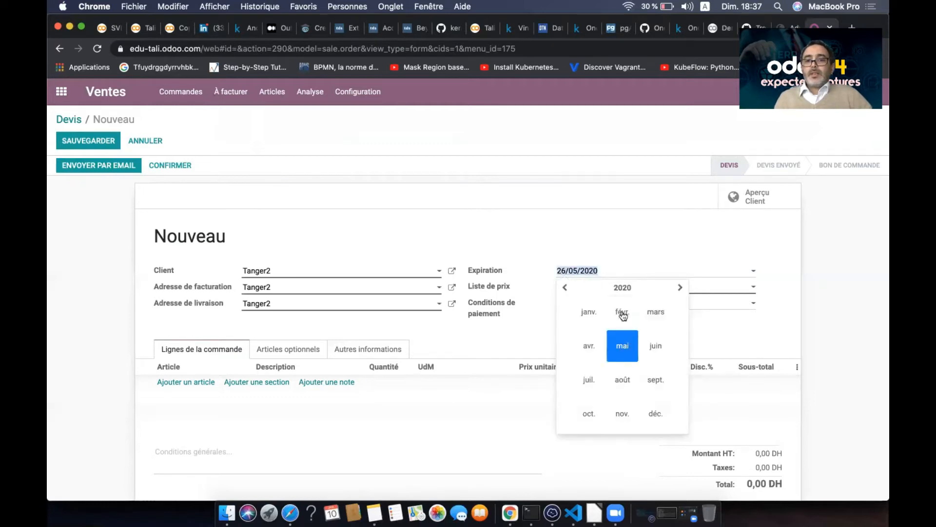
pyautogui.click(588, 311)
pyautogui.click(620, 290)
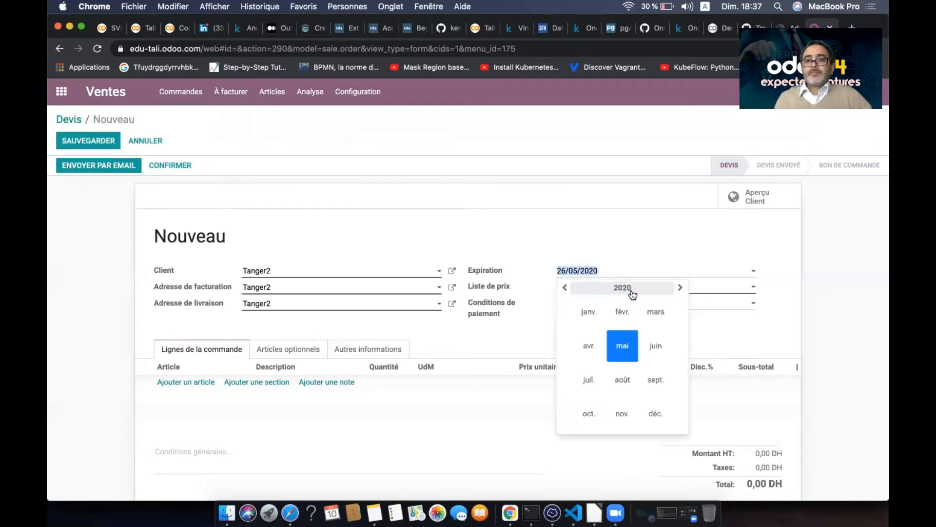
pyautogui.click(622, 288)
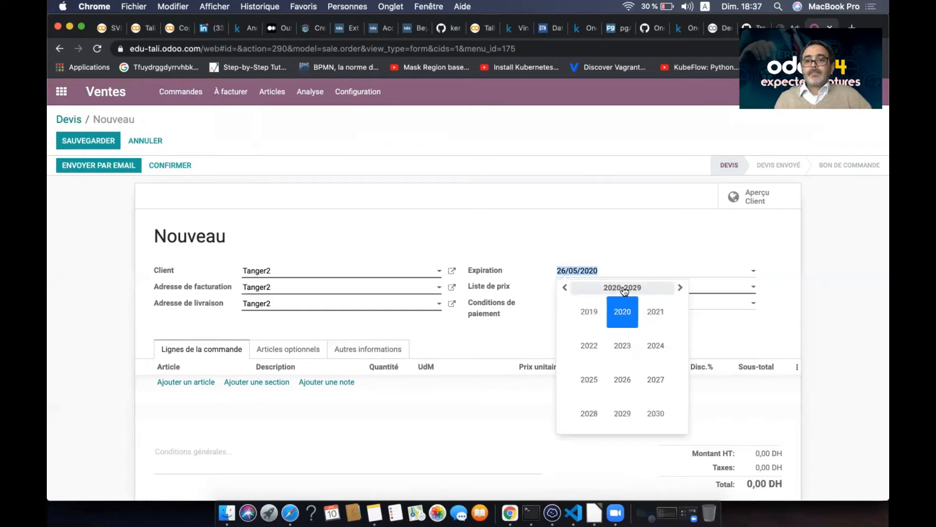
pyautogui.click(658, 316)
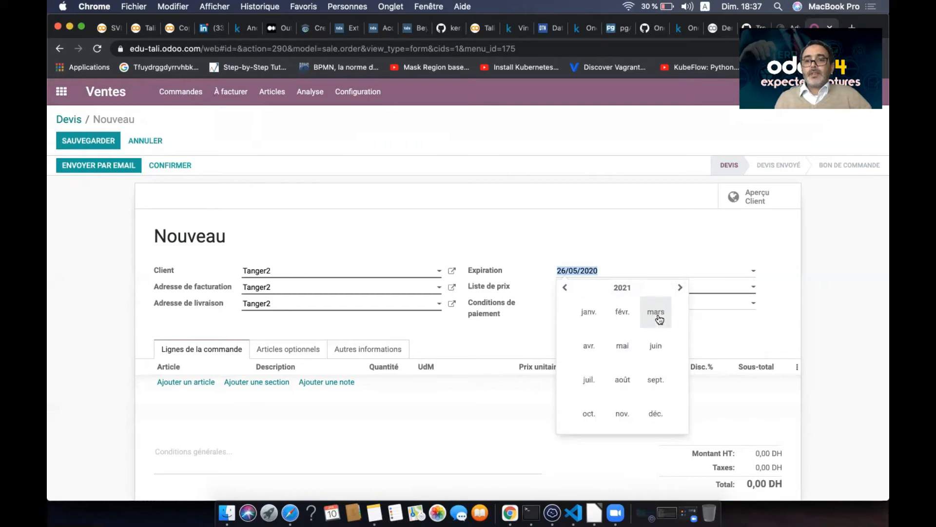
pyautogui.click(588, 314)
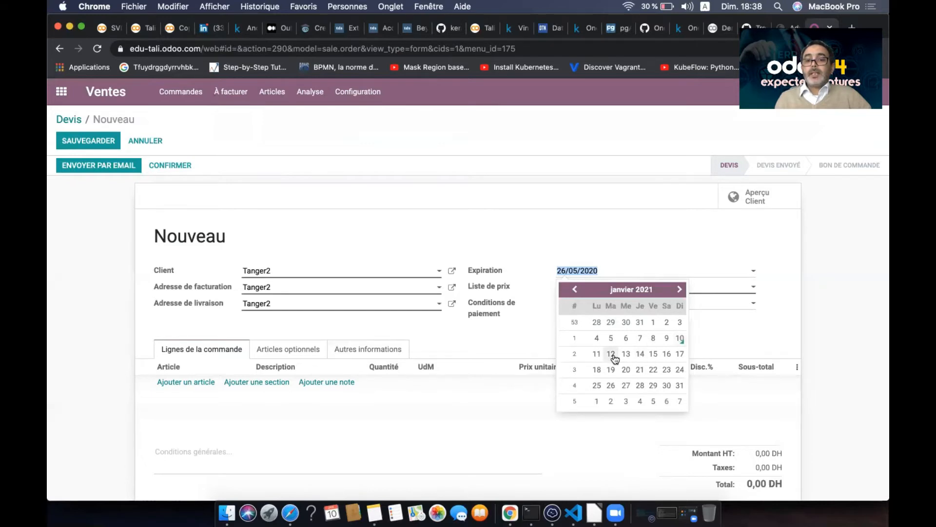
pyautogui.click(680, 354)
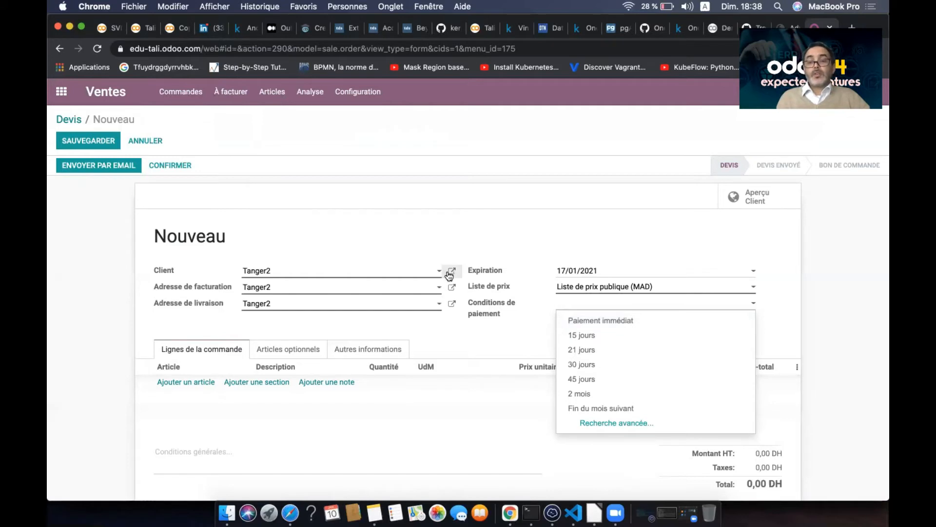
pyautogui.click(612, 318)
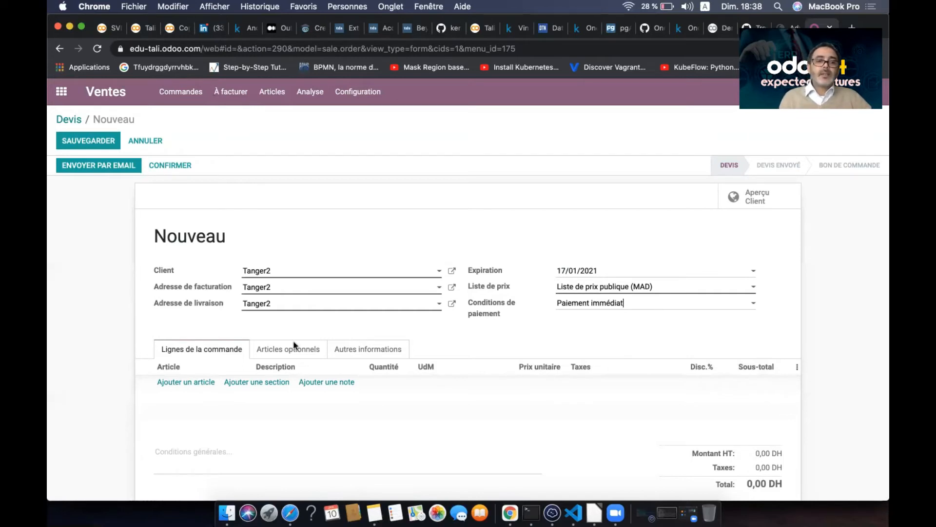
# Add an order line for PC HP with a quantity of 6, checking the quantity against the LibreOffice exercise document.
pyautogui.click(189, 383)
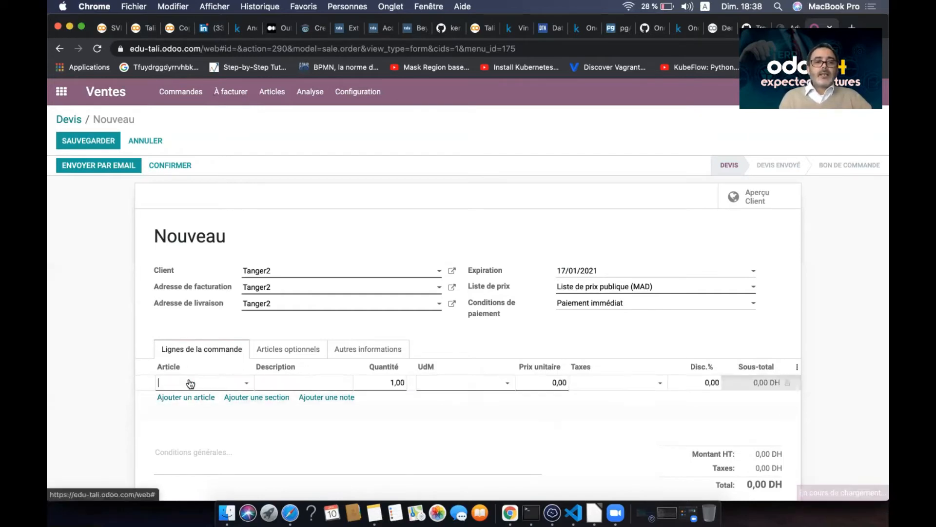
pyautogui.click(218, 385)
pyautogui.write('hp')
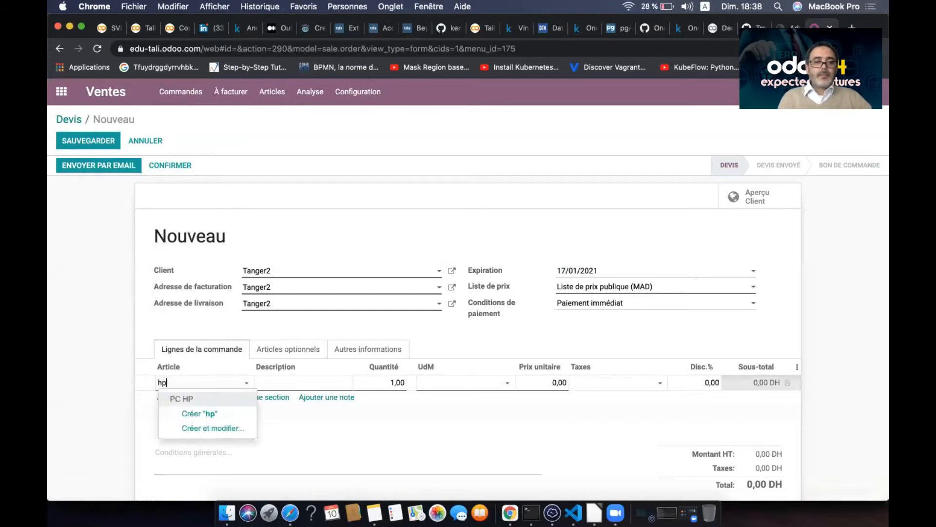
pyautogui.click(221, 399)
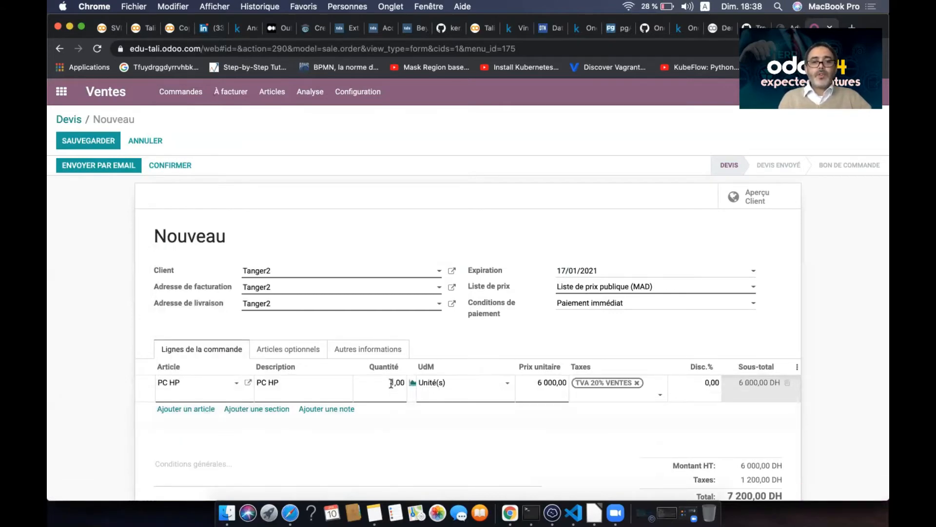
pyautogui.press('super+Tab')
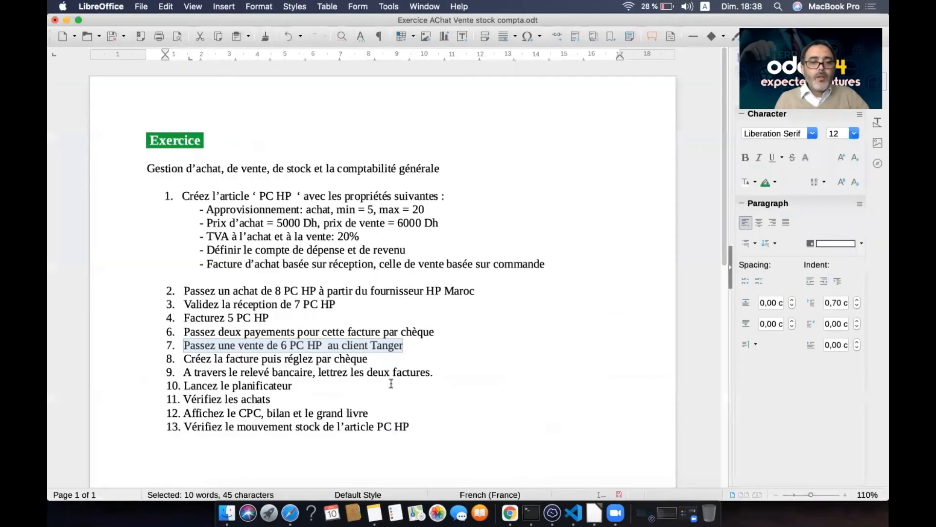
pyautogui.press('super+Tab')
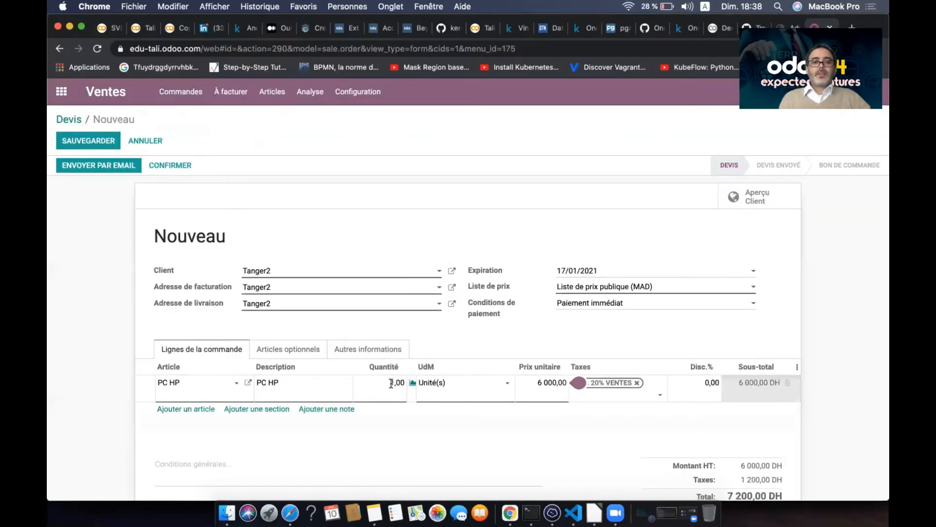
pyautogui.click(402, 382)
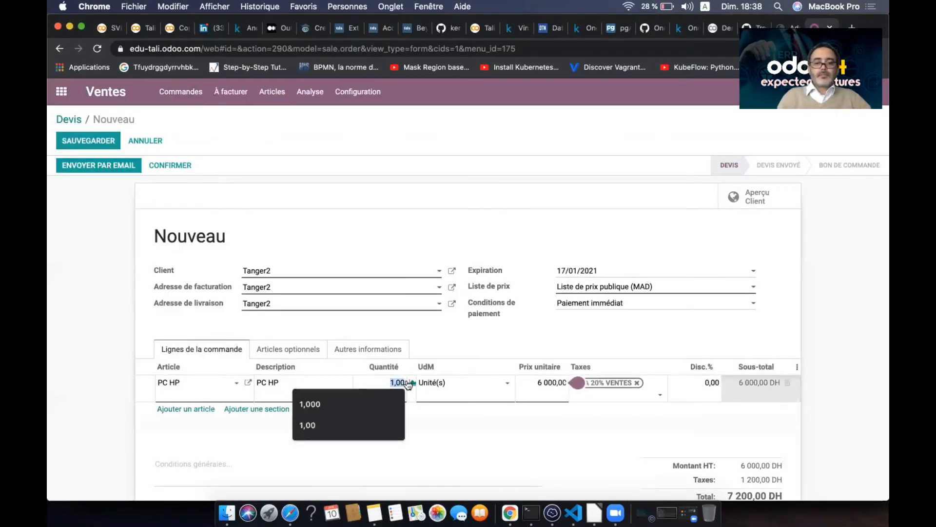
pyautogui.write('6')
pyautogui.click(575, 437)
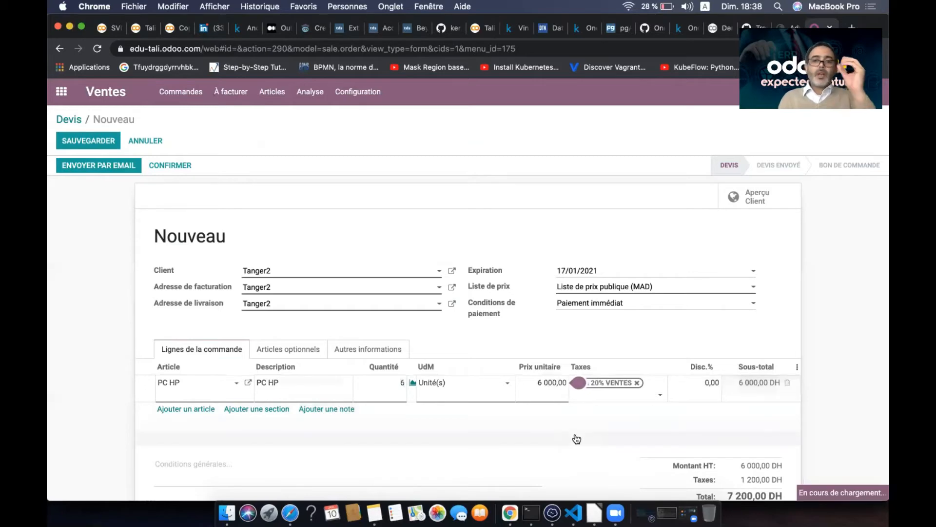
# Review the order totals and confirm the Tanger2 quotation as a sales order.
pyautogui.scroll(-3, 575, 437)
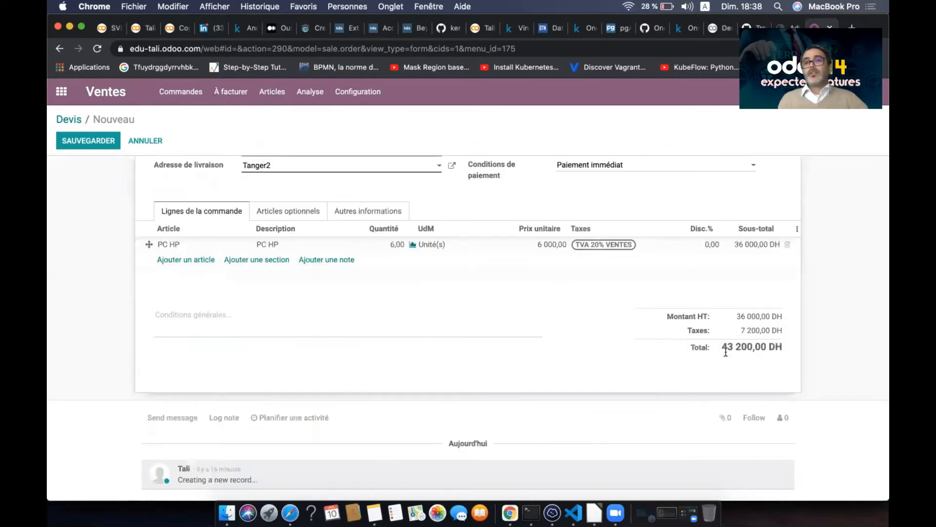
pyautogui.scroll(1, 725, 353)
pyautogui.scroll(4, 726, 356)
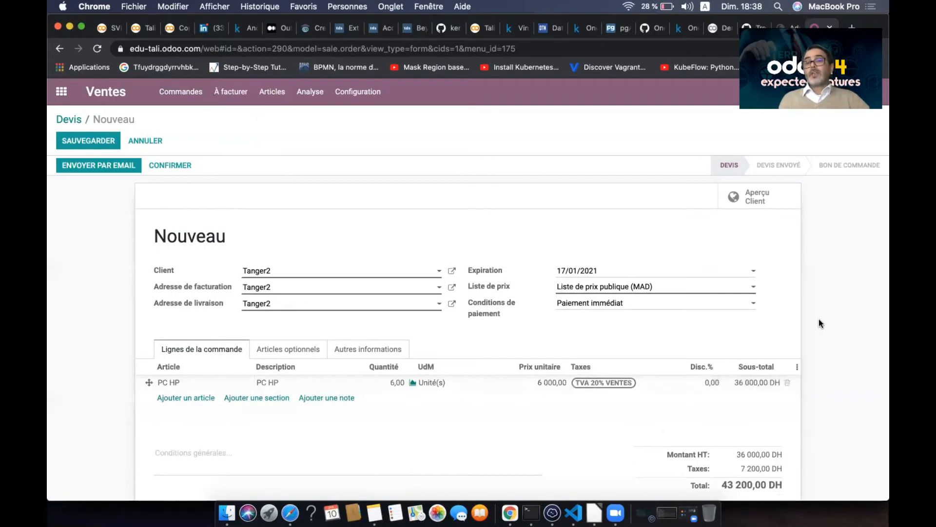
pyautogui.click(165, 164)
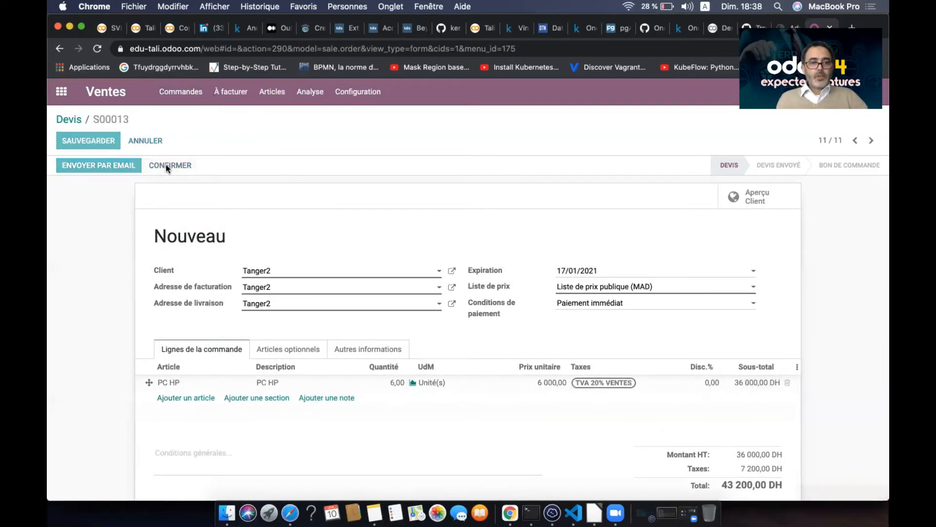
# Read the instruction on invoicing the sale and paying by cheque in the LibreOffice exercise document.
pyautogui.press('super+Tab')
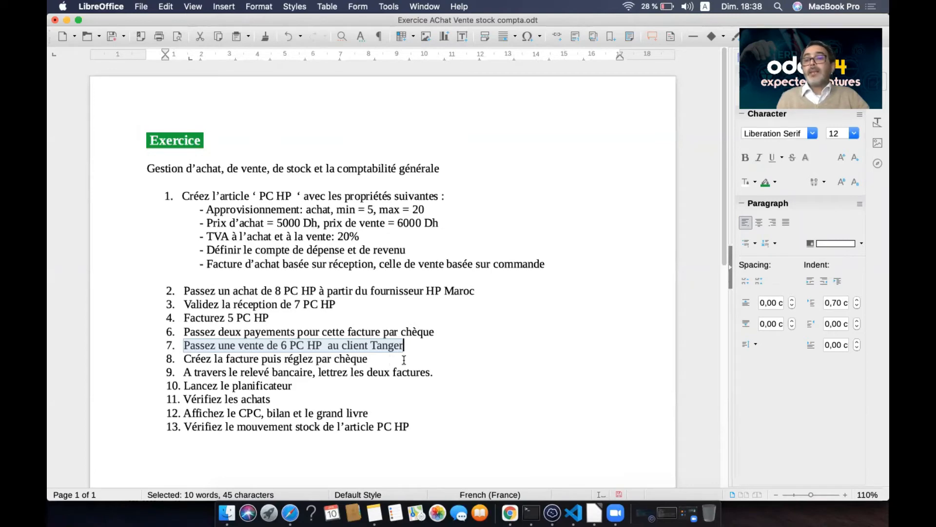
pyautogui.press('super+Tab')
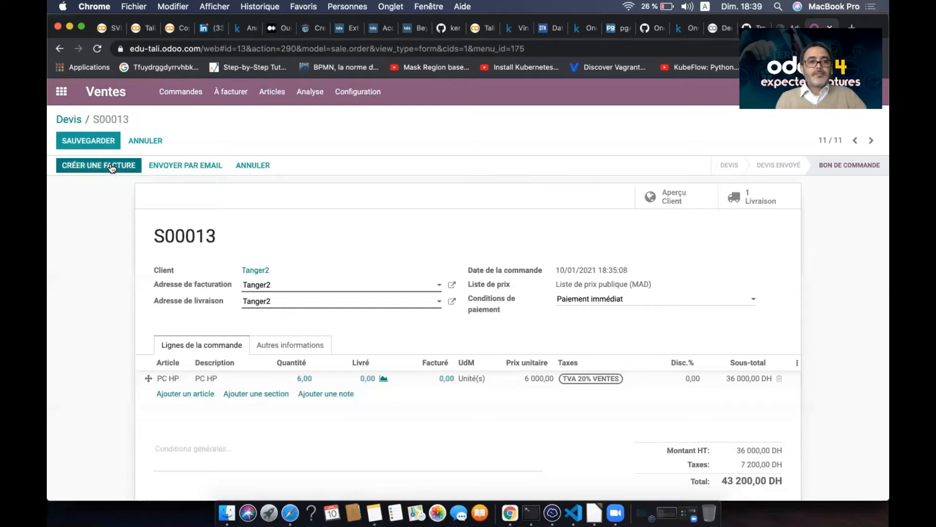
pyautogui.press('super+Tab')
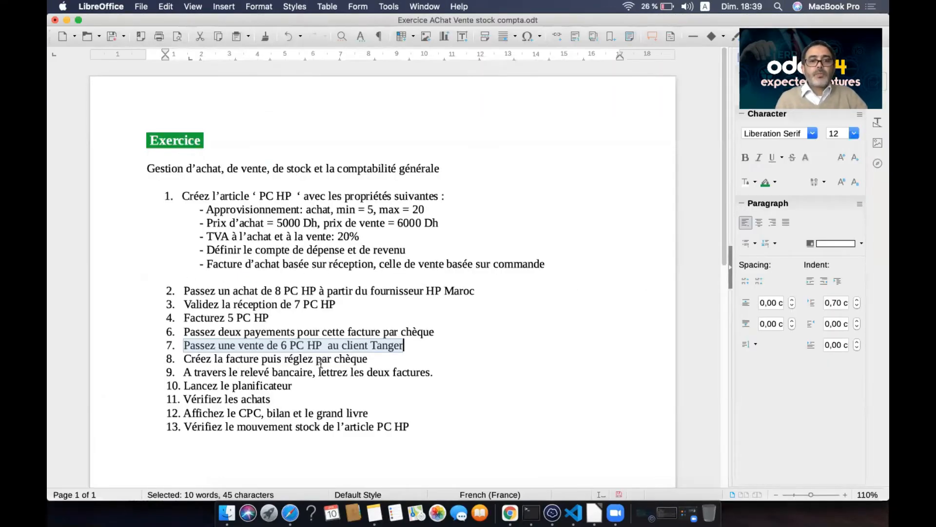
# Return to Odoo in Chrome and create a normal invoice from the Tanger2 sales order without displaying it.
pyautogui.press('super+Tab')
pyautogui.click(119, 169)
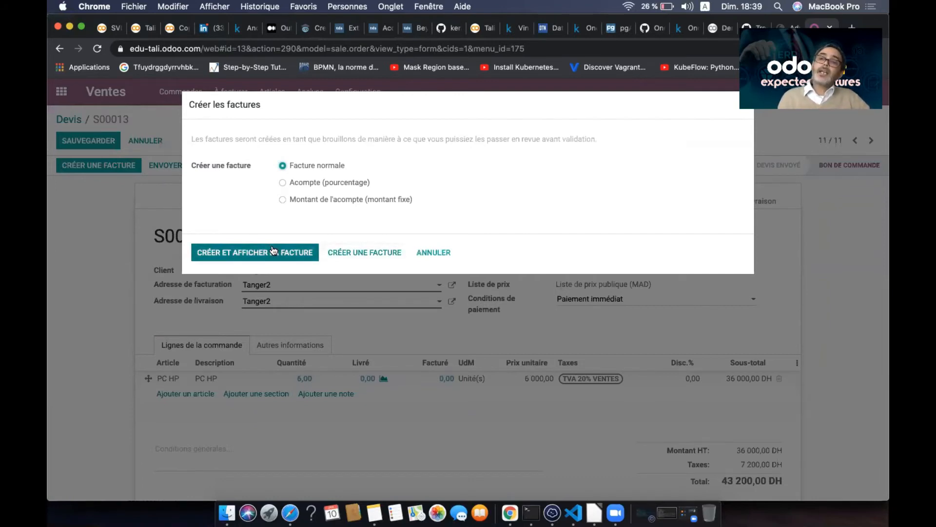
pyautogui.click(356, 254)
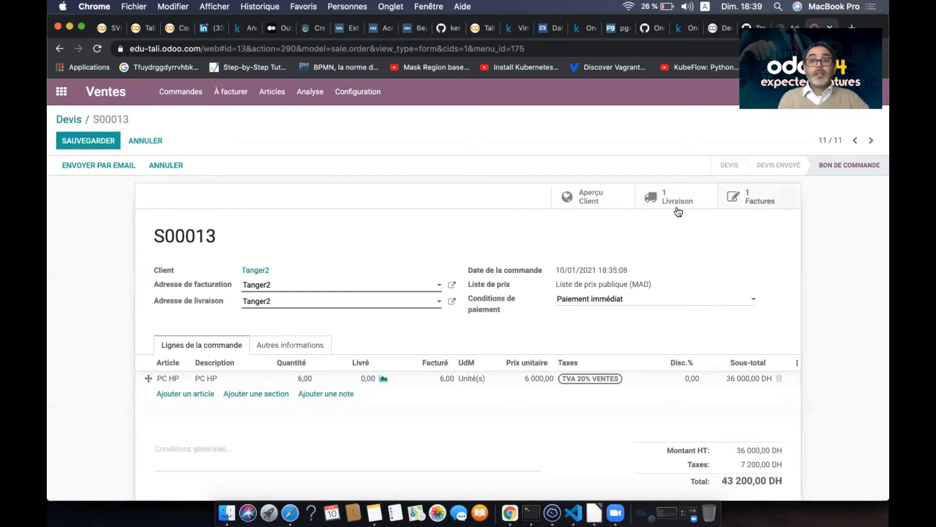
# Open Tanger2's draft invoice from the customer invoices in Comptabilité and confirm it.
pyautogui.click(57, 90)
pyautogui.click(682, 300)
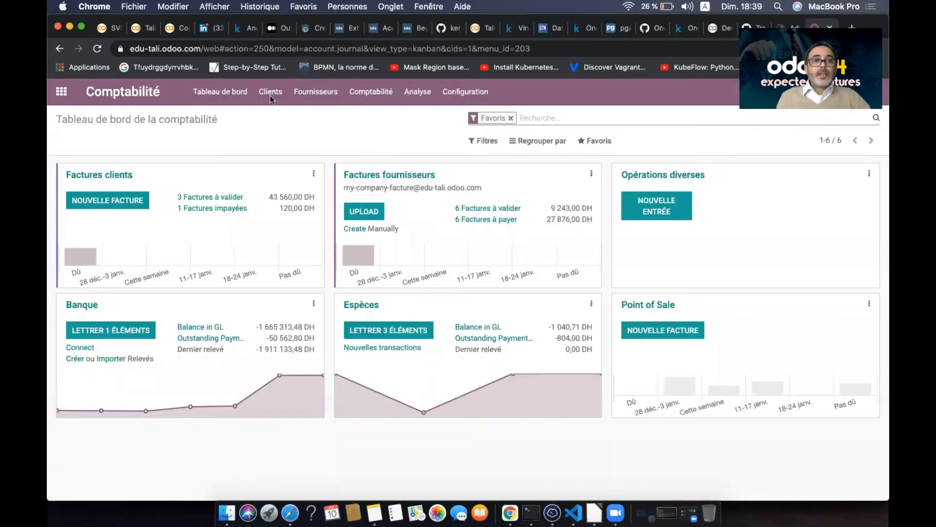
pyautogui.click(270, 95)
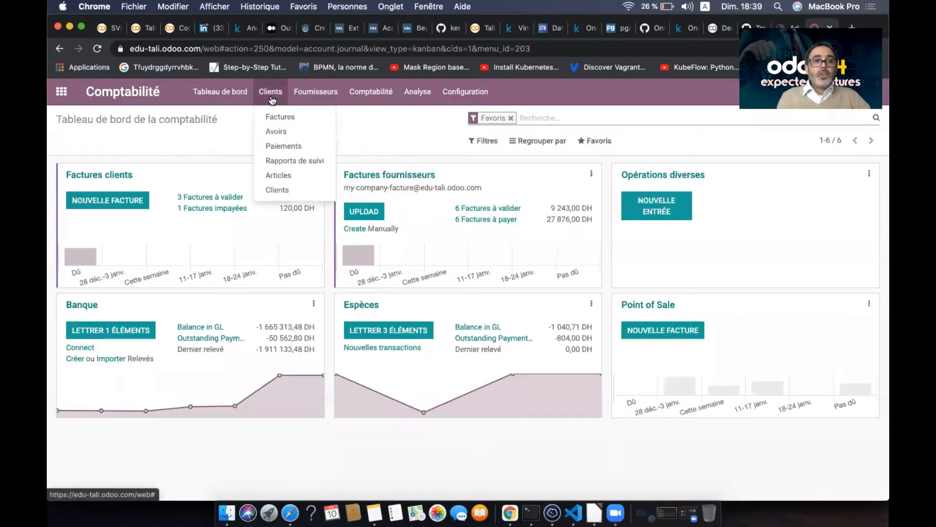
pyautogui.click(282, 119)
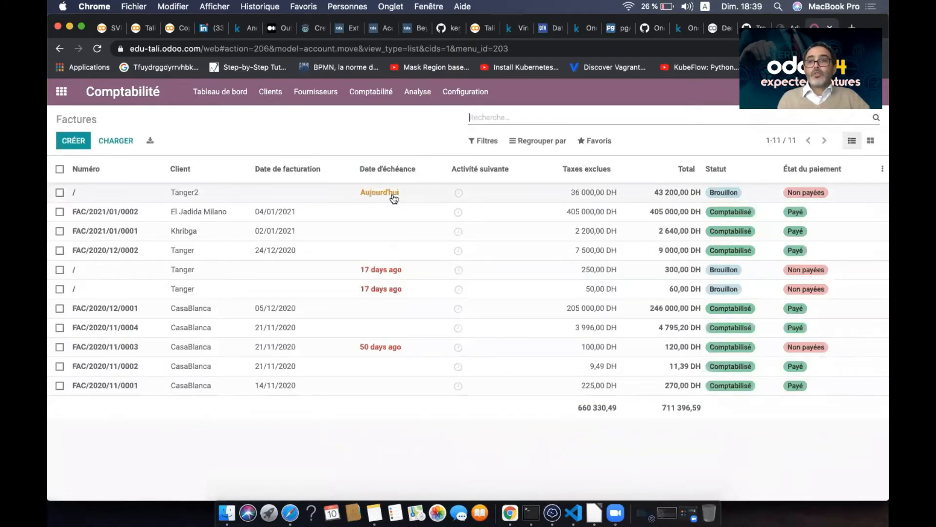
pyautogui.click(393, 195)
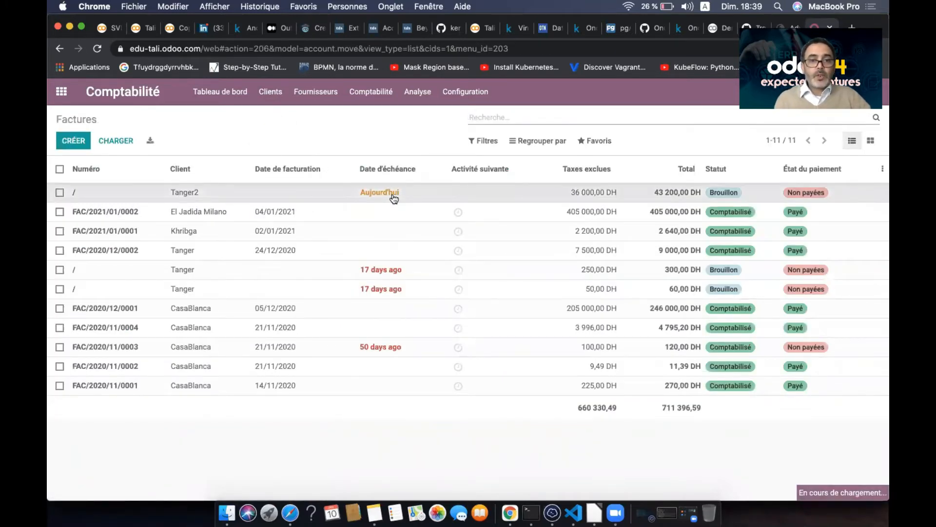
pyautogui.click(86, 166)
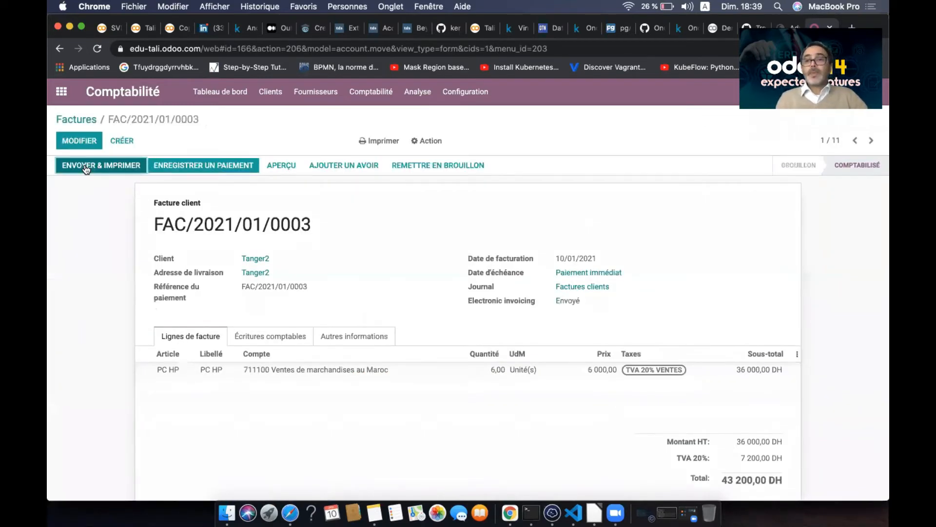
# Check the cheque payment instruction in the LibreOffice exercise document and return to the Tanger2 invoice in Chrome.
pyautogui.press('super+Tab')
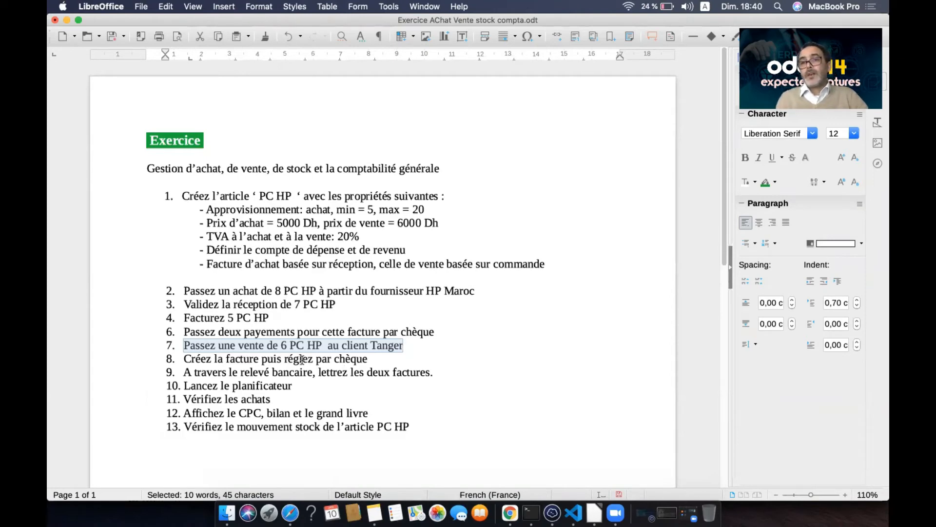
pyautogui.press('super+Tab')
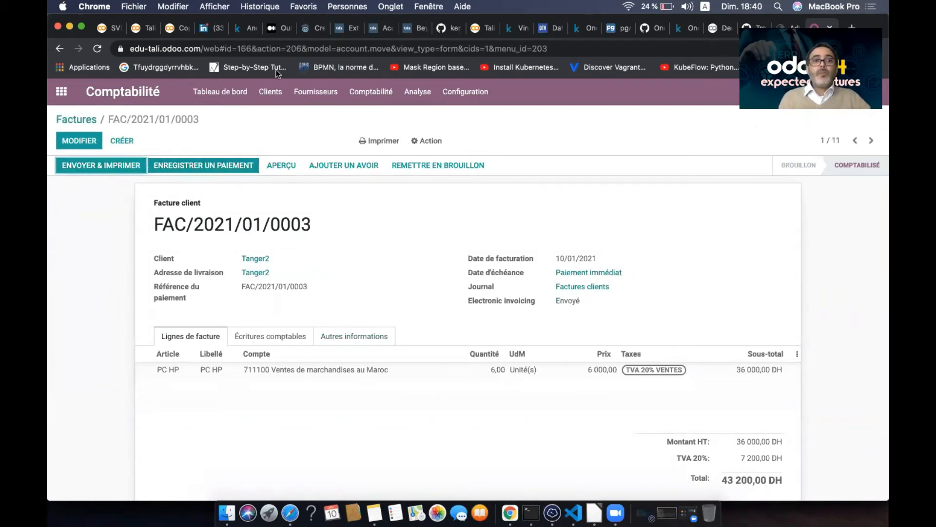
# Register a 43 200,00 DH payment dated 10/01/2021 on the Tanger2 invoice through the Banque journal.
pyautogui.click(272, 91)
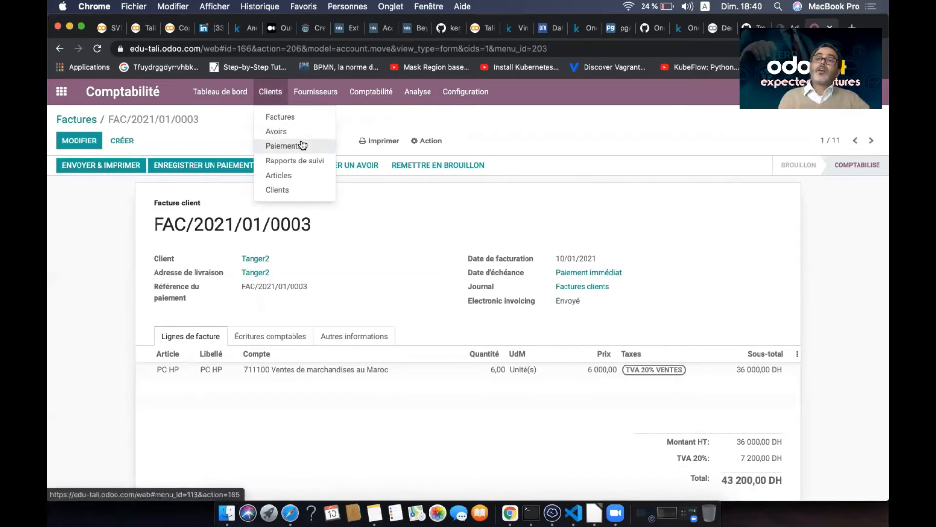
pyautogui.click(406, 248)
pyautogui.click(221, 167)
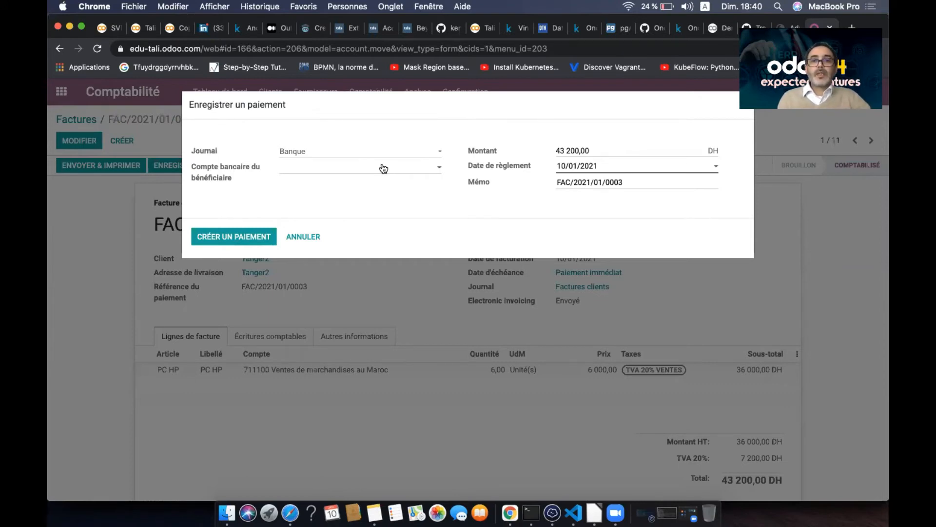
pyautogui.click(244, 240)
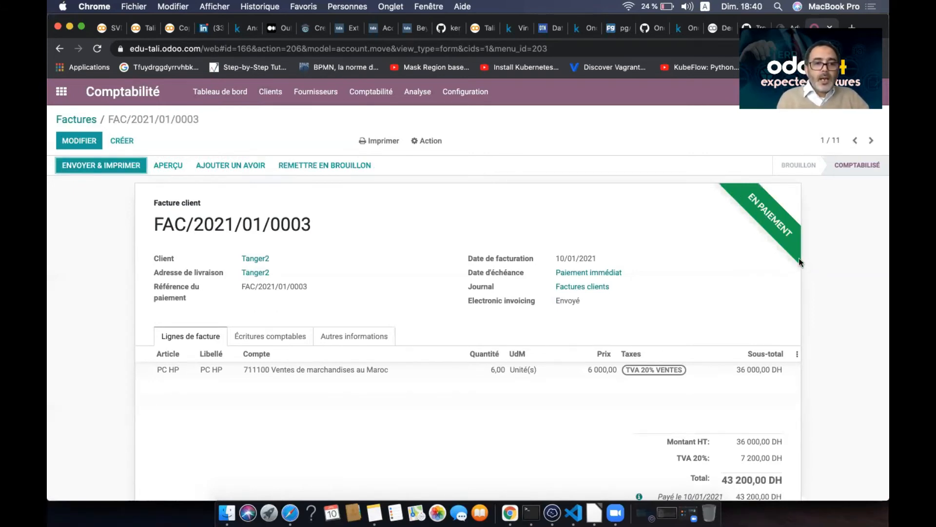
# Read the bank statement reconciliation instruction in the LibreOffice exercise document and return to Odoo in Chrome.
pyautogui.press('super+Tab')
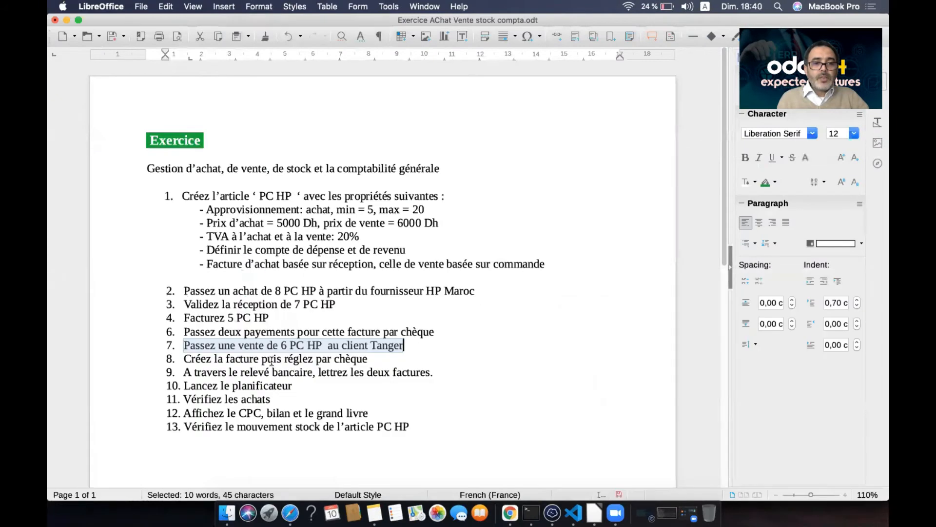
pyautogui.click(316, 358)
pyautogui.doubleClick(213, 372)
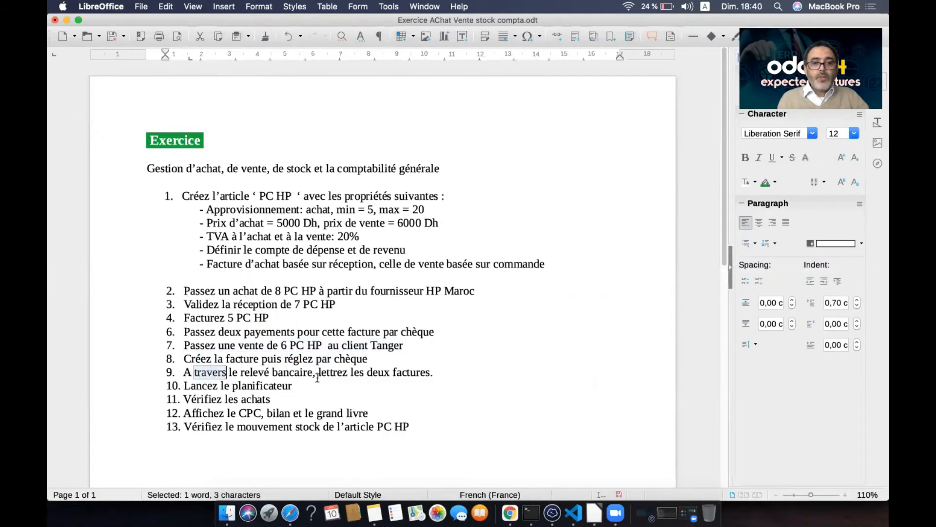
pyautogui.doubleClick(375, 375)
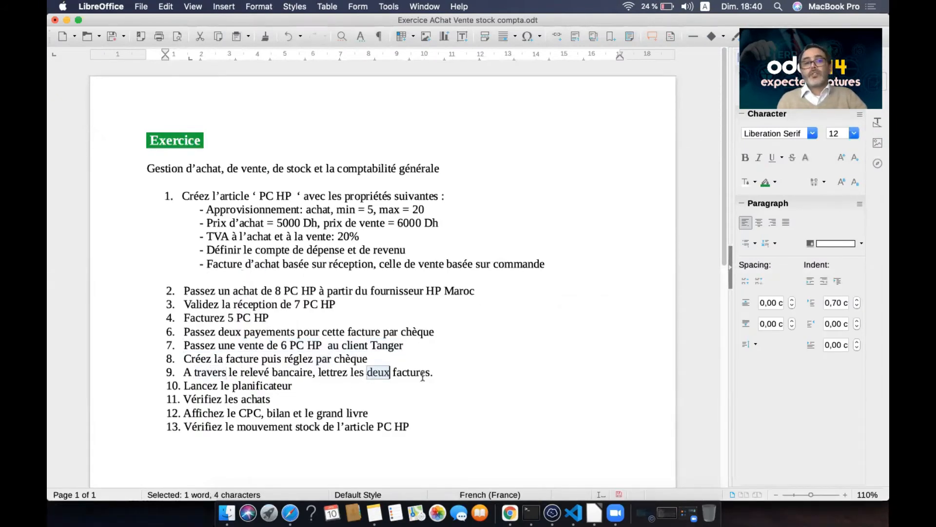
pyautogui.press('super+Tab')
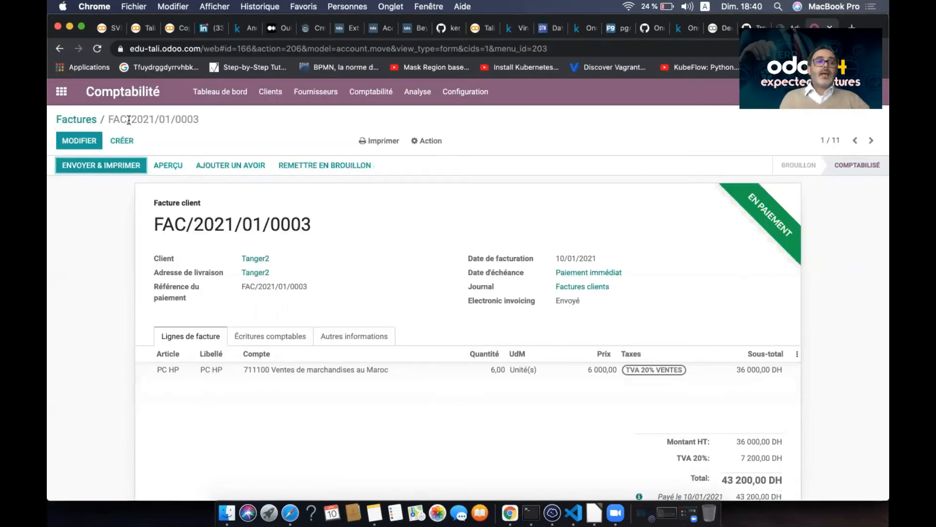
# Create a new bank statement for the Banque journal from the accounting dashboard with the reference rlv10.
pyautogui.click(217, 93)
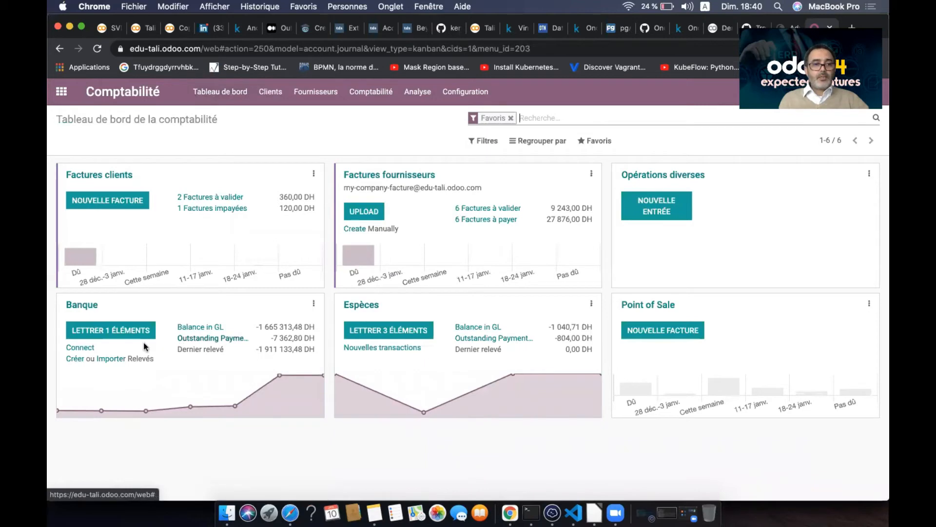
pyautogui.click(74, 359)
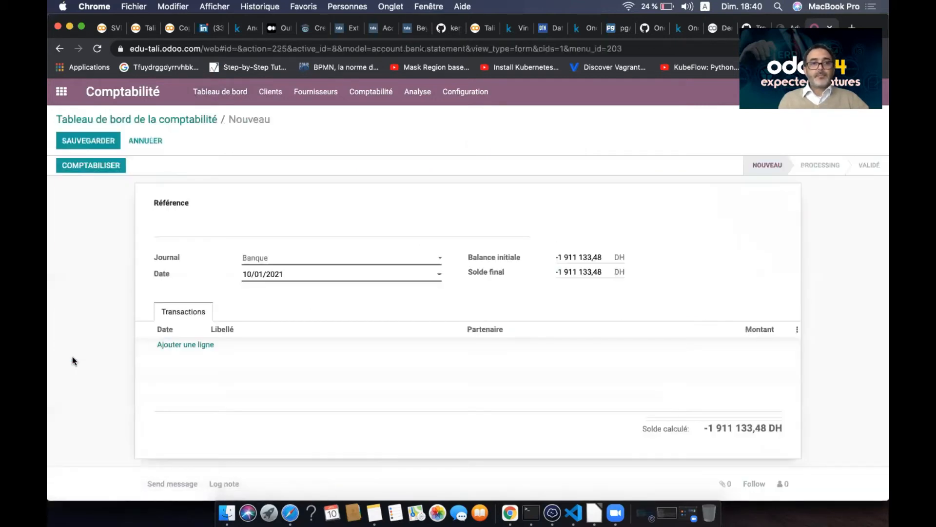
pyautogui.write('rl')
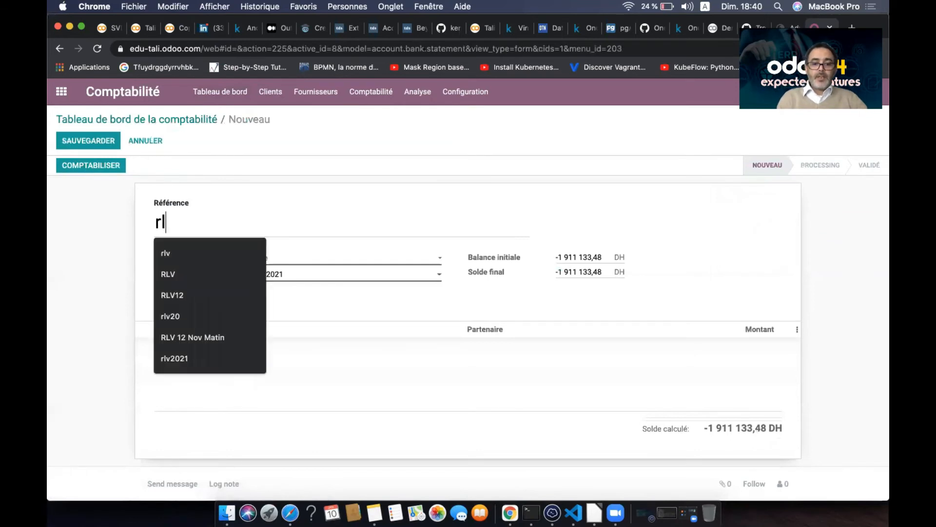
pyautogui.write('v2')
pyautogui.press('BackSpace')
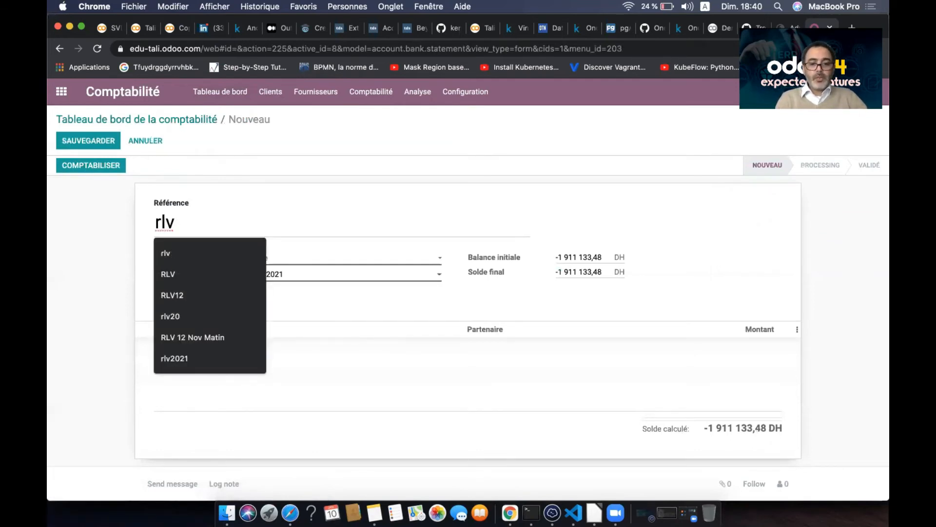
pyautogui.write('10')
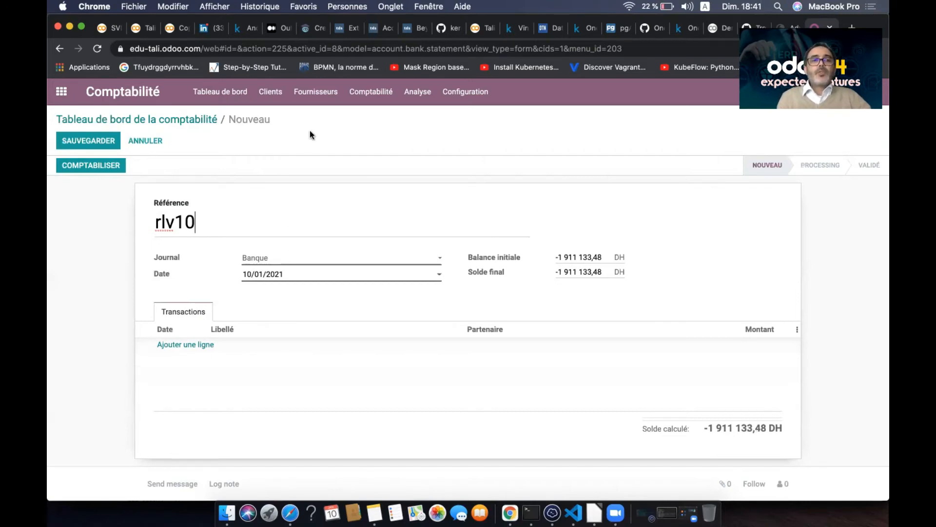
# Look up the totals of the HP Maroc vendor bill and the Tanger2 customer invoice in a second Odoo browser tab.
pyautogui.rightClick(325, 105)
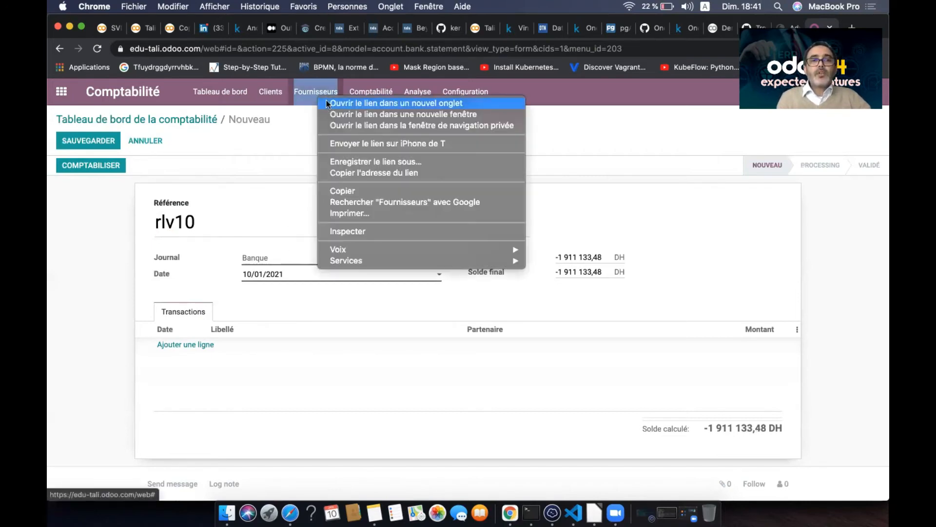
pyautogui.click(373, 103)
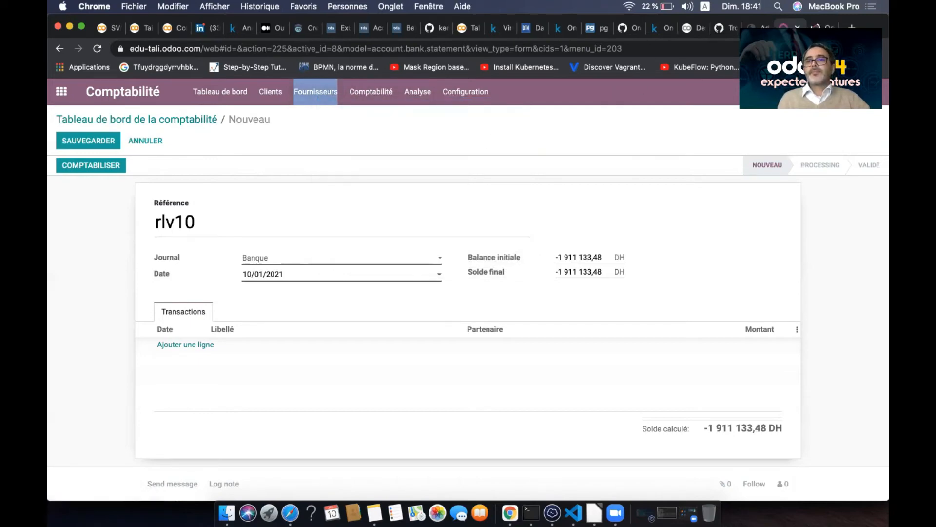
pyautogui.click(816, 28)
pyautogui.click(667, 309)
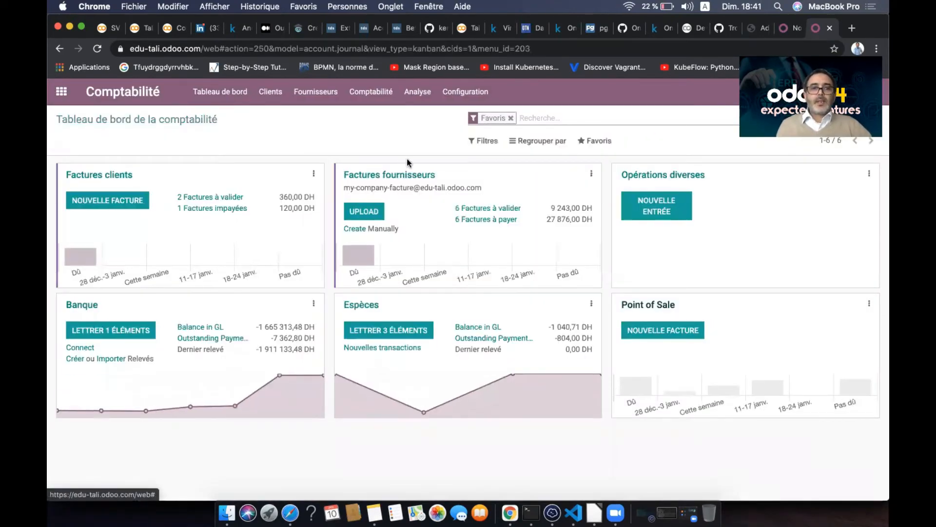
pyautogui.click(307, 100)
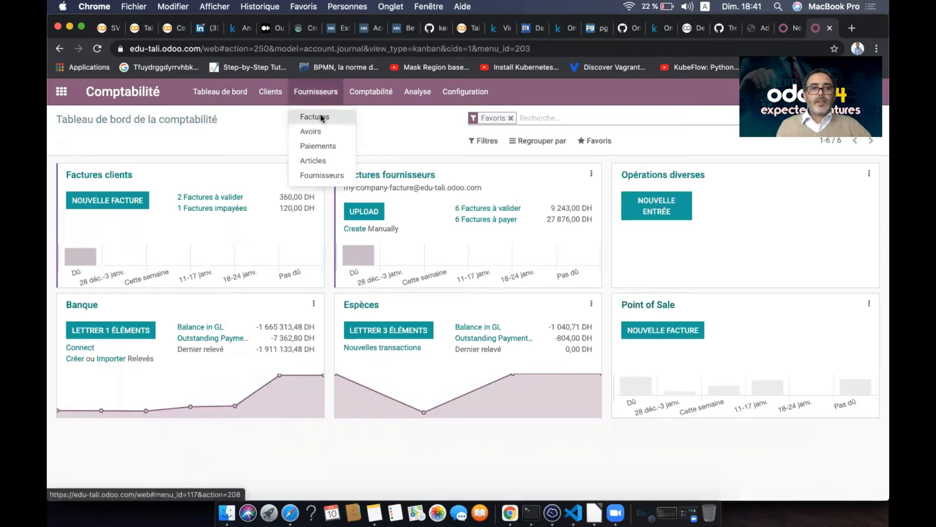
pyautogui.click(320, 117)
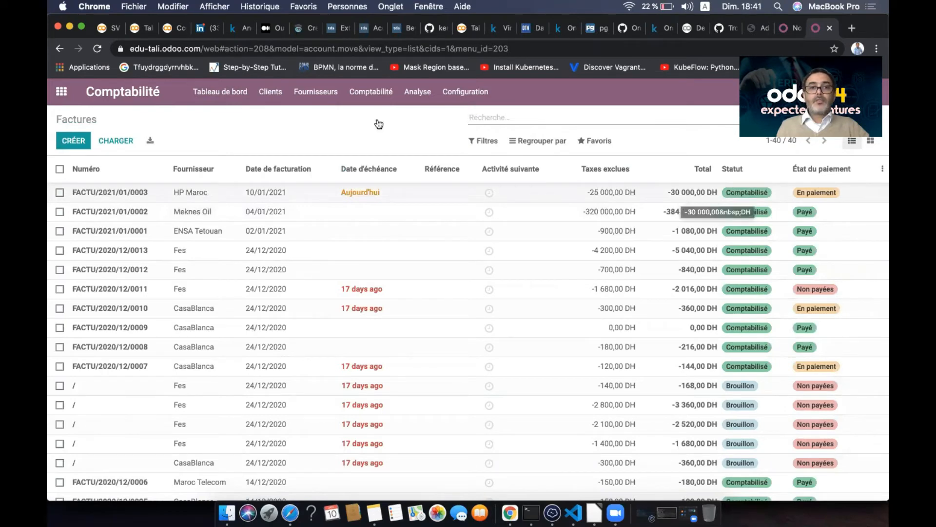
pyautogui.click(275, 102)
pyautogui.click(284, 114)
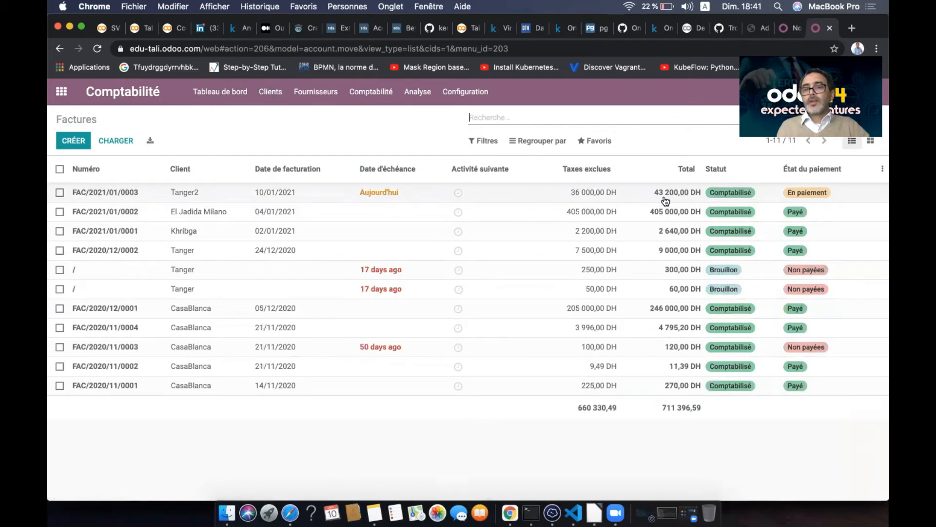
# Return to the rlv10 statement and add a transaction labelled Chk BMCE for HP Maroc with an amount of -30000.
pyautogui.click(784, 30)
pyautogui.click(189, 346)
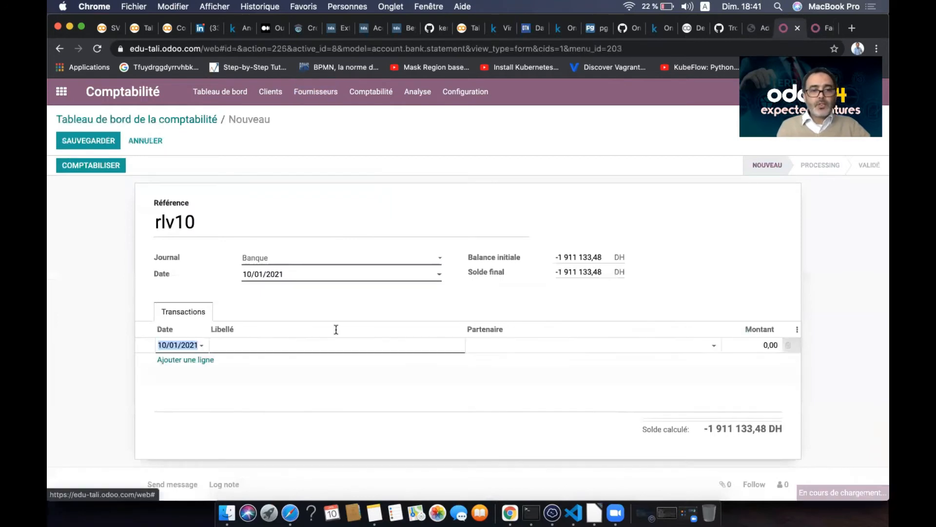
pyautogui.click(318, 344)
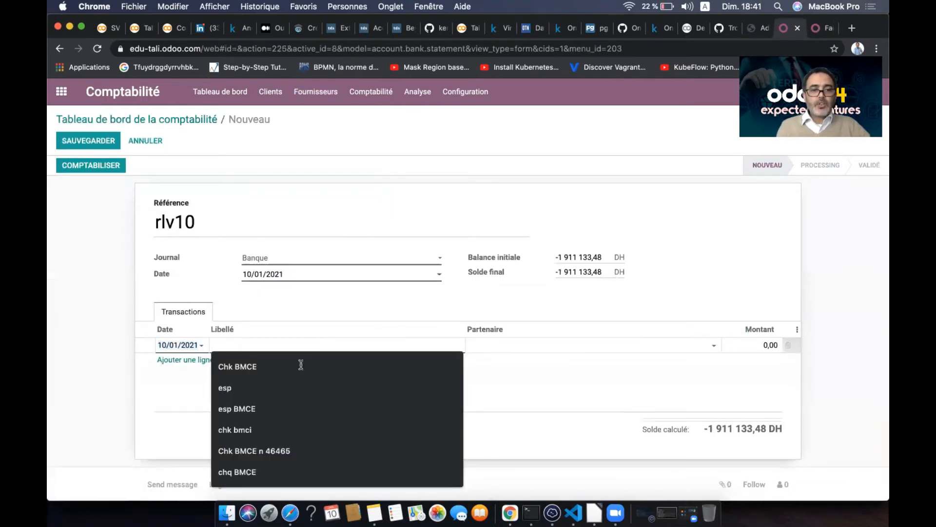
pyautogui.click(559, 352)
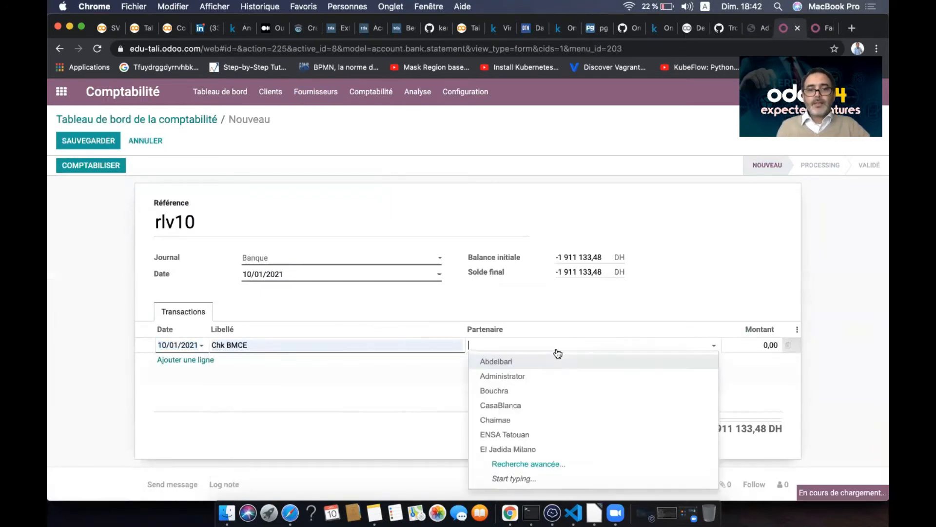
pyautogui.write('HP')
pyautogui.click(577, 361)
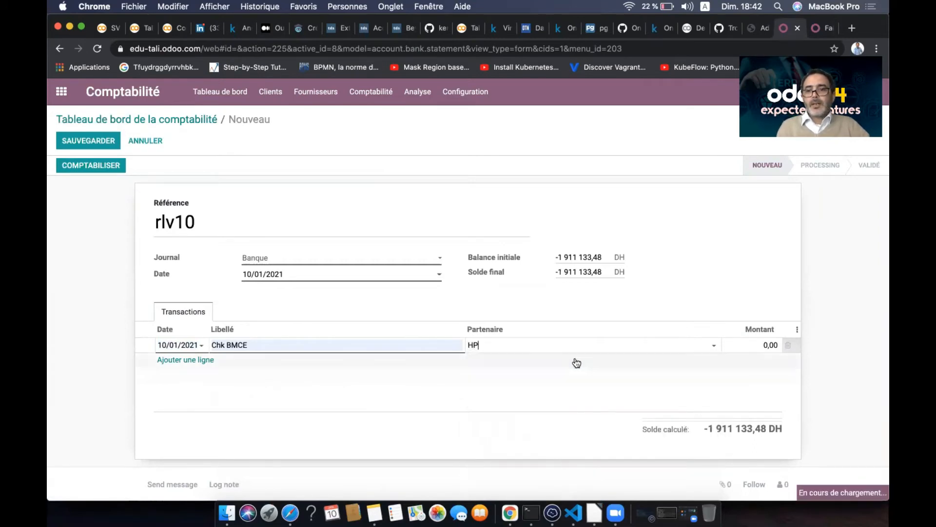
pyautogui.click(748, 345)
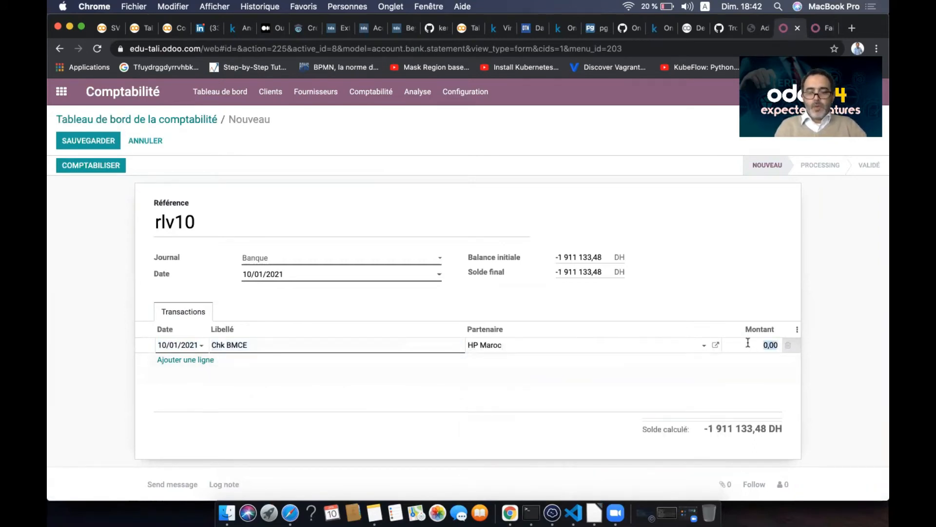
pyautogui.write('-30000')
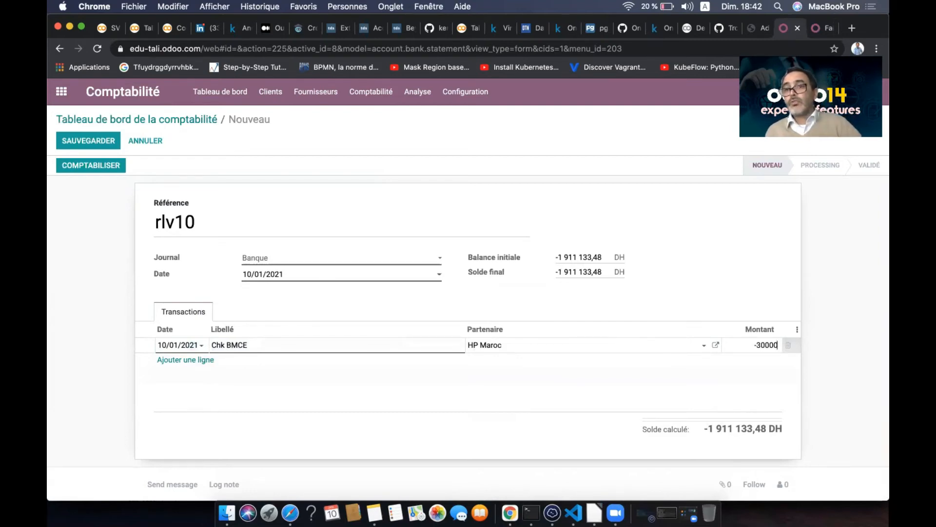
# Add a second transaction labelled chk bmci for Tanger2, checking its invoice total in the other tab, with an amount of 43200.
pyautogui.click(181, 358)
pyautogui.click(239, 359)
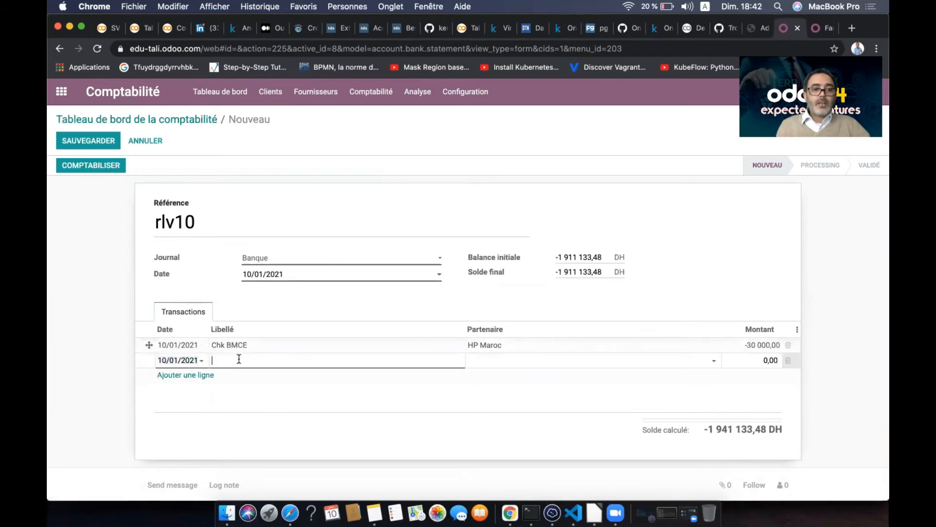
pyautogui.click(239, 359)
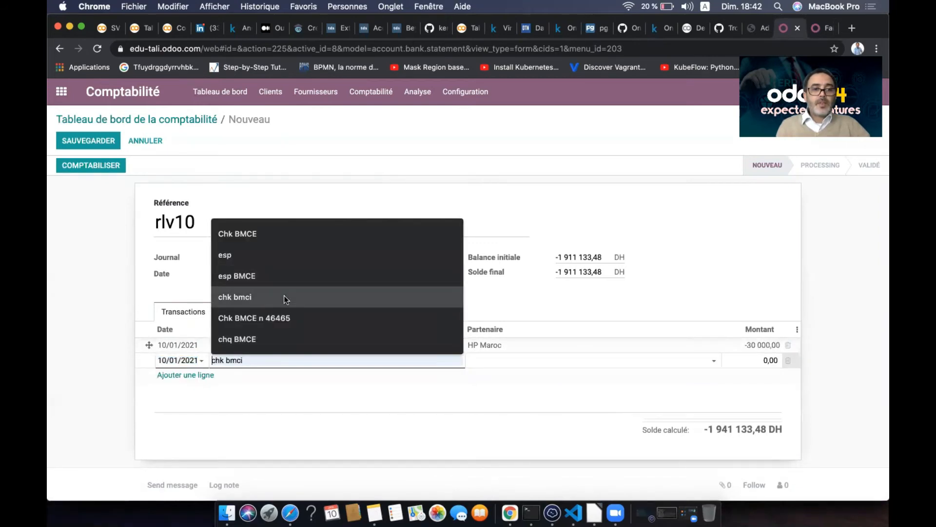
pyautogui.press('Return')
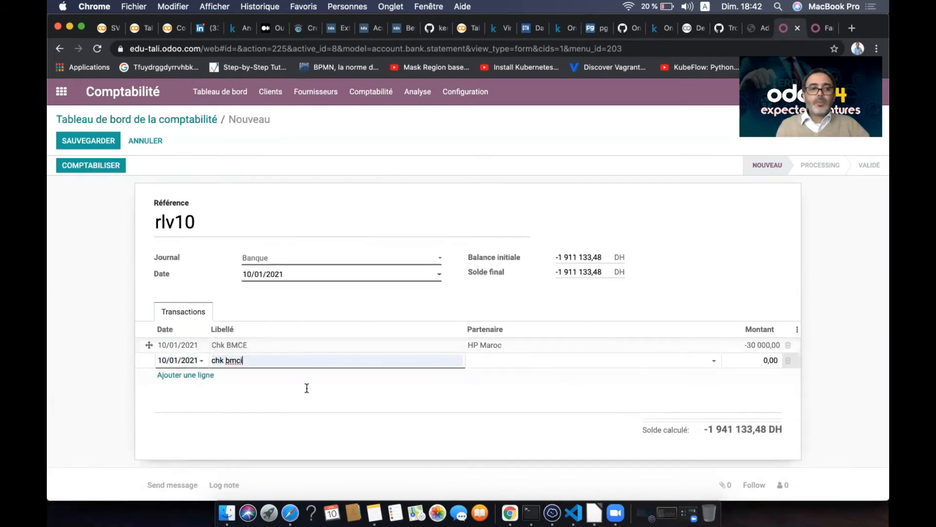
pyautogui.click(567, 361)
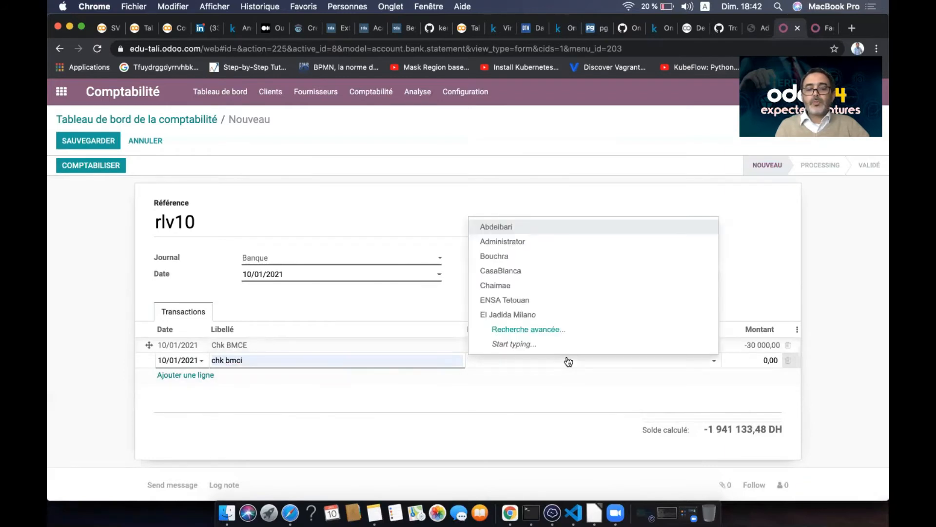
pyautogui.write('tang')
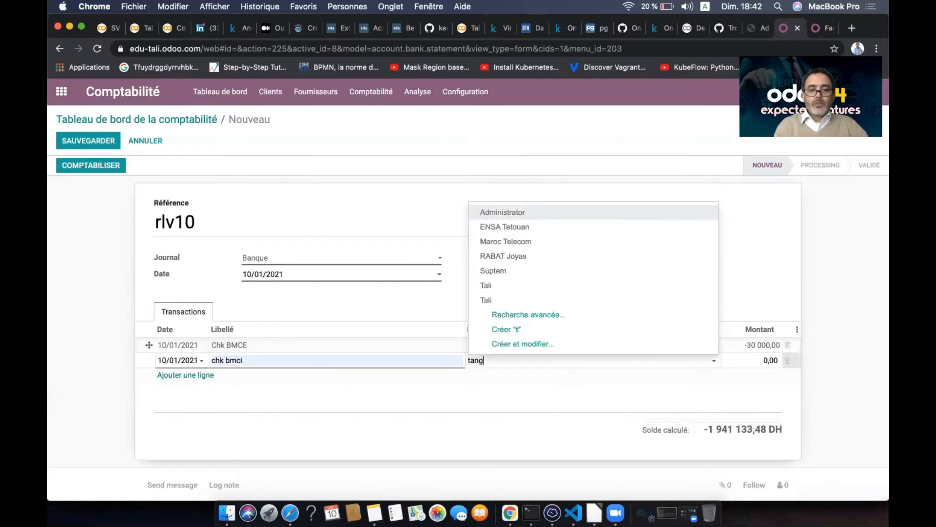
pyautogui.click(574, 392)
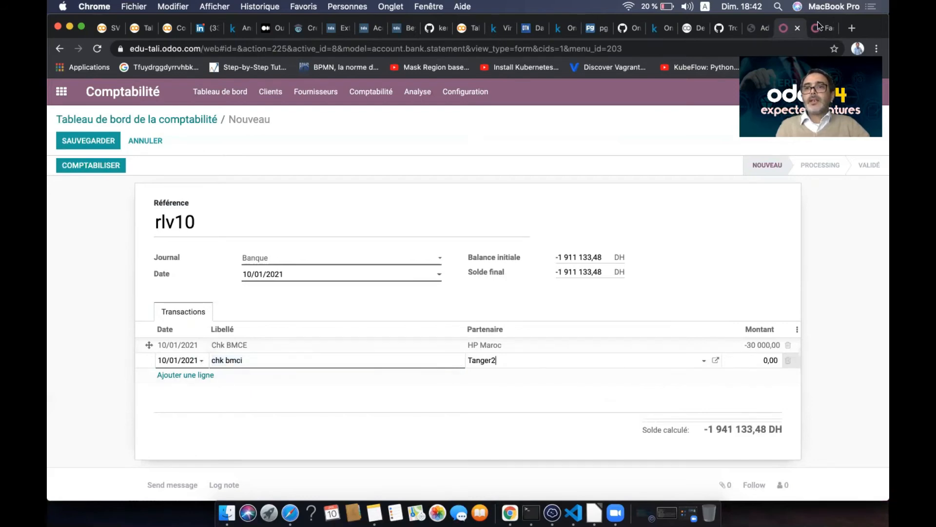
pyautogui.click(819, 27)
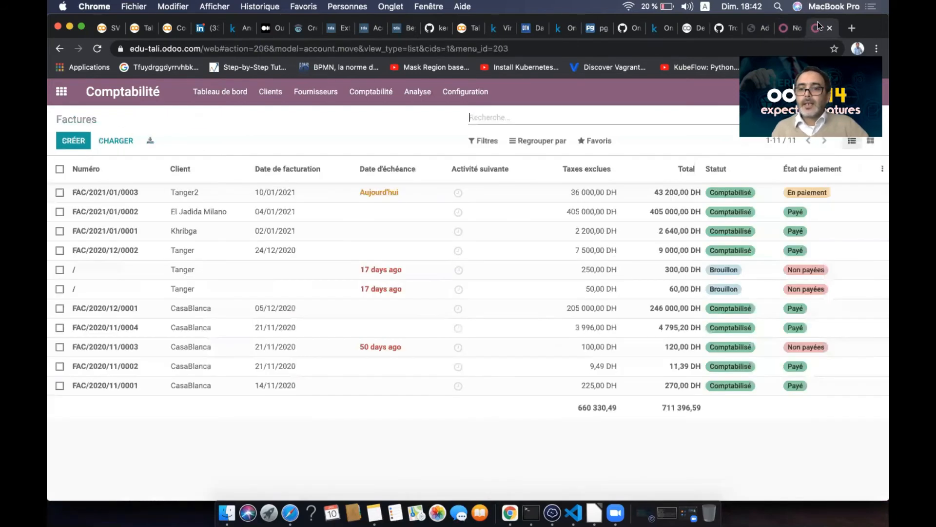
pyautogui.click(786, 27)
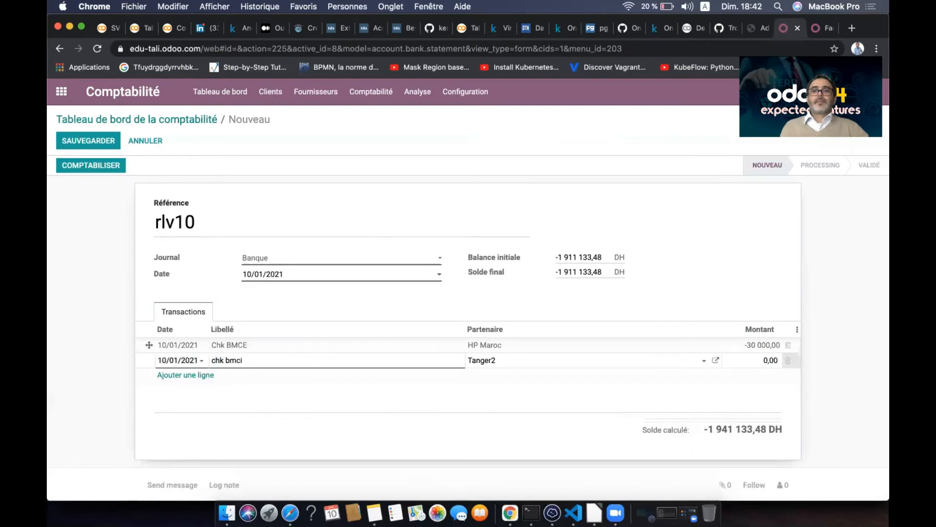
pyautogui.click(744, 361)
pyautogui.write('43200')
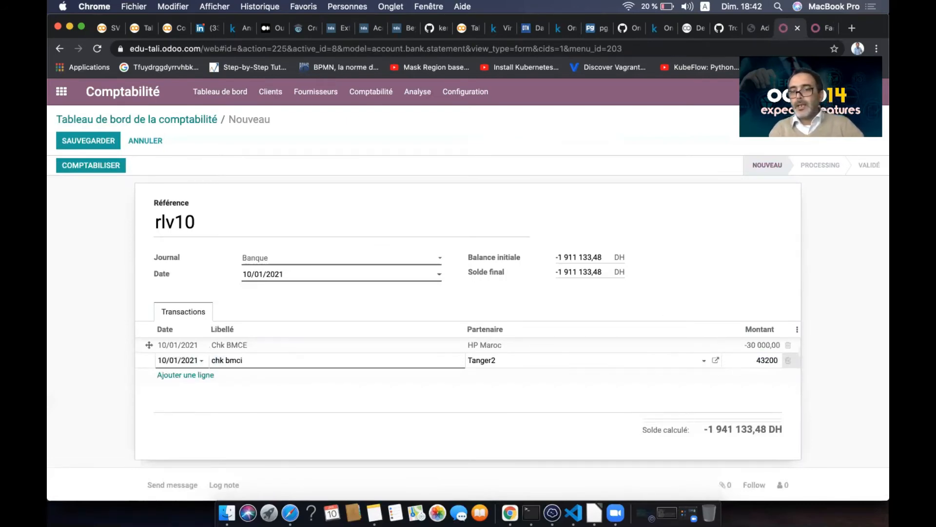
pyautogui.click(652, 400)
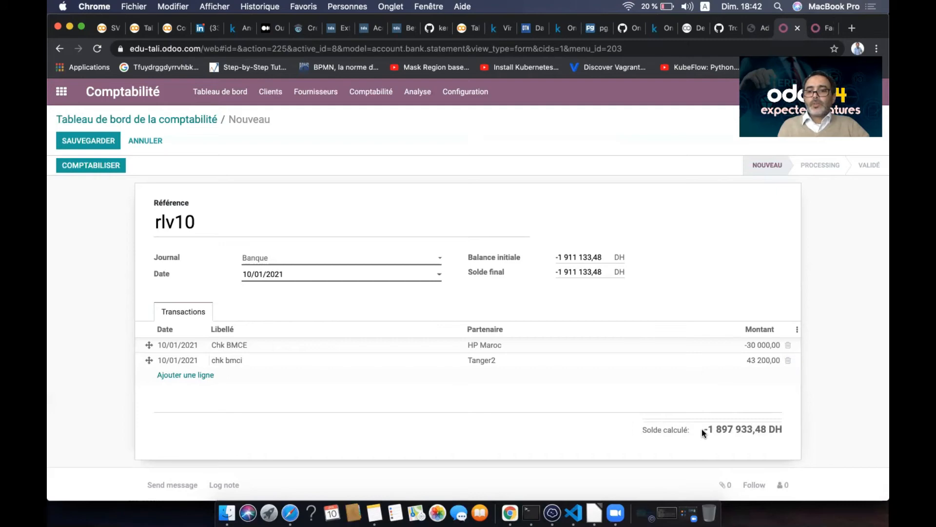
# Set the rlv10 statement's final balance to its computed balance of -1897933,48 DH and post the statement.
pyautogui.moveTo(701, 429); pyautogui.dragTo(769, 430)
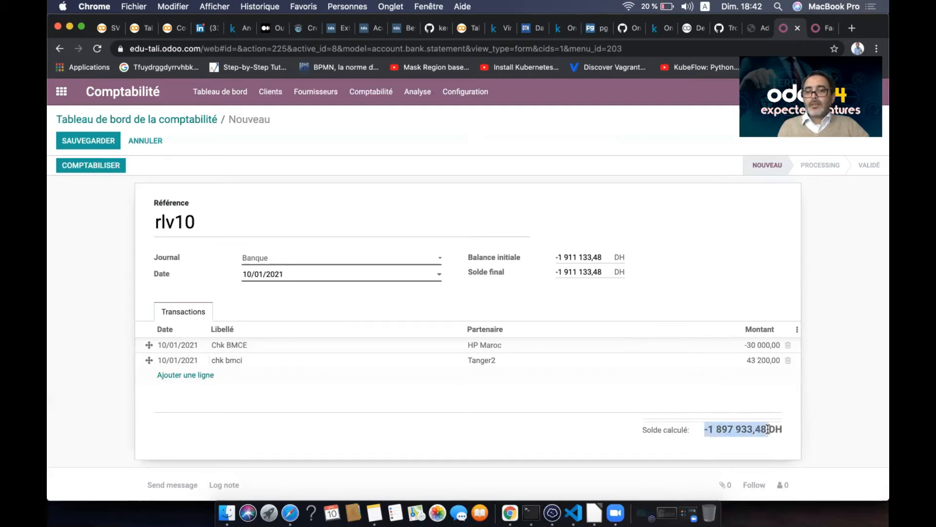
pyautogui.press('super+c')
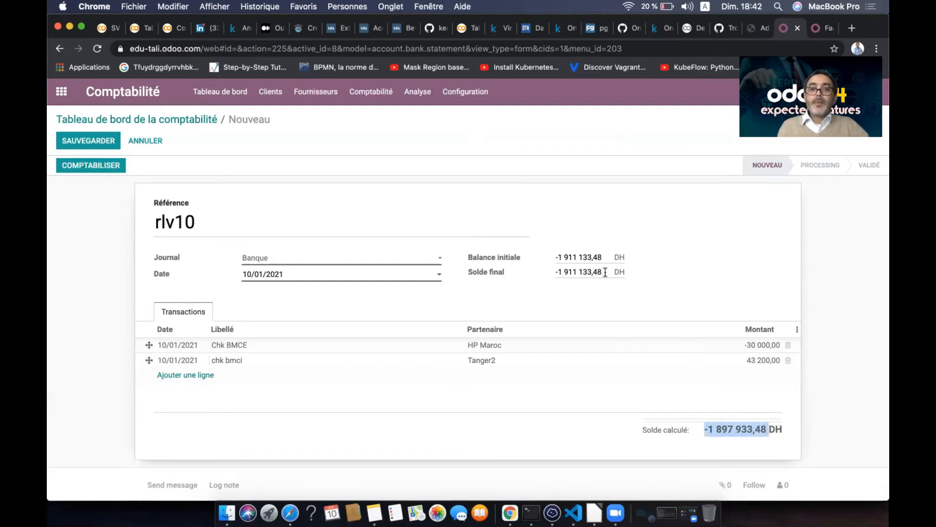
pyautogui.moveTo(606, 272); pyautogui.dragTo(548, 273)
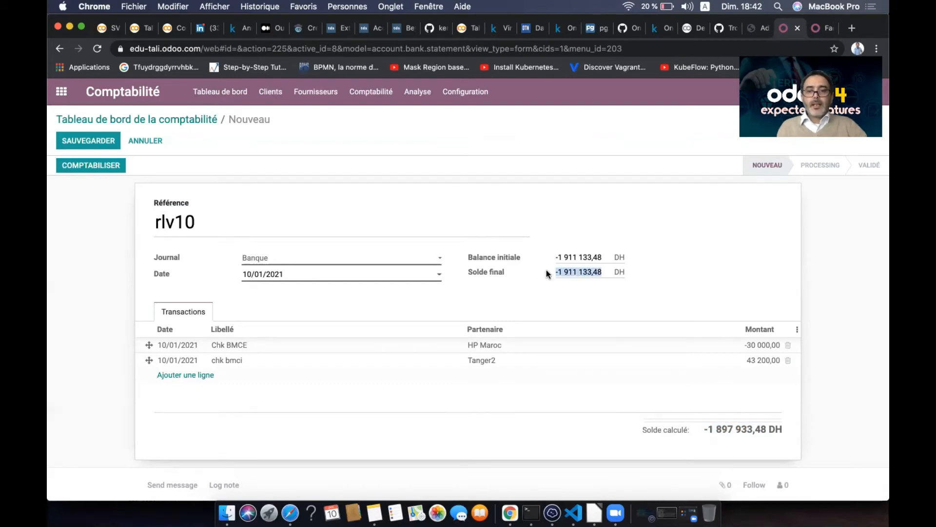
pyautogui.press('super+v')
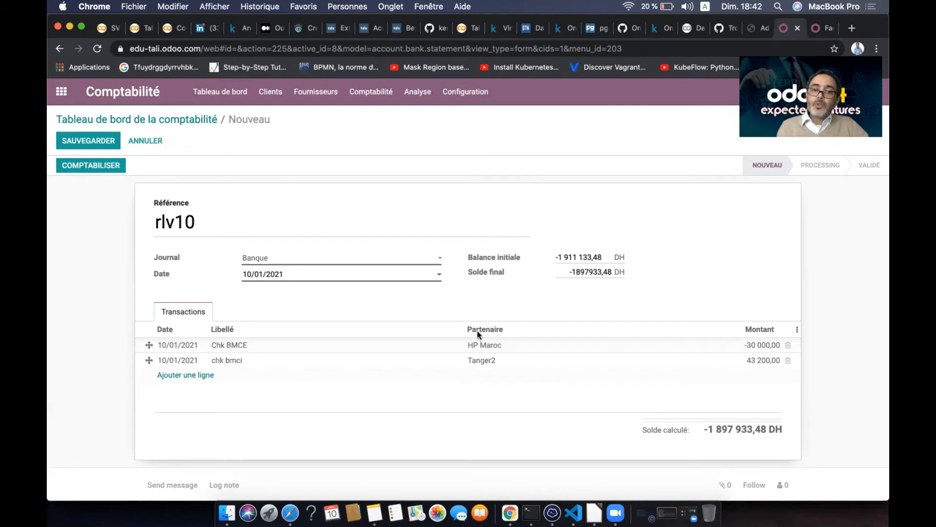
pyautogui.click(606, 275)
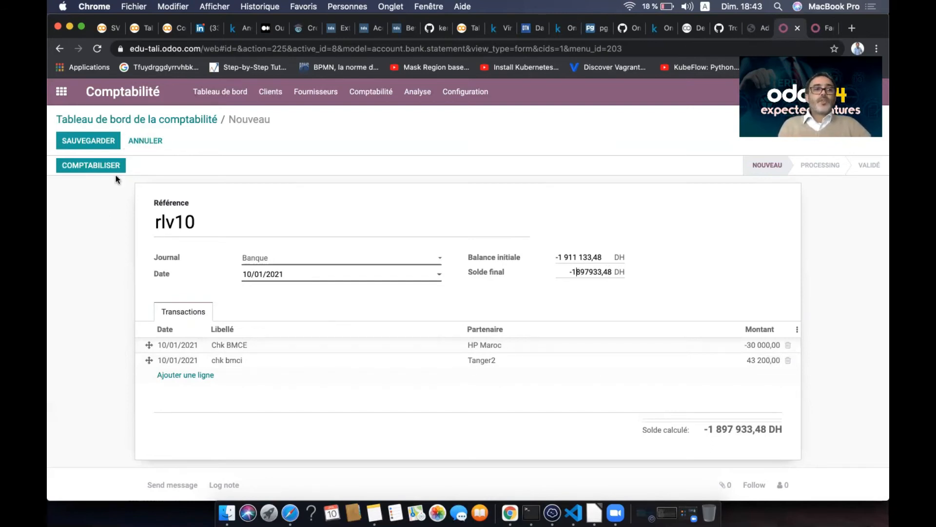
pyautogui.click(102, 166)
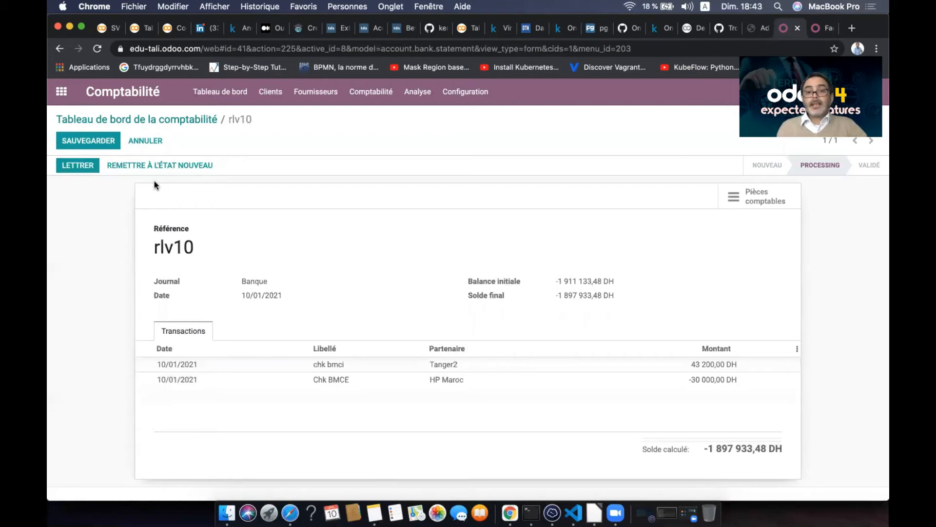
# Reconcile the posted statement by validating the proposed matches for the Tanger2 and HP Maroc transactions.
pyautogui.click(78, 165)
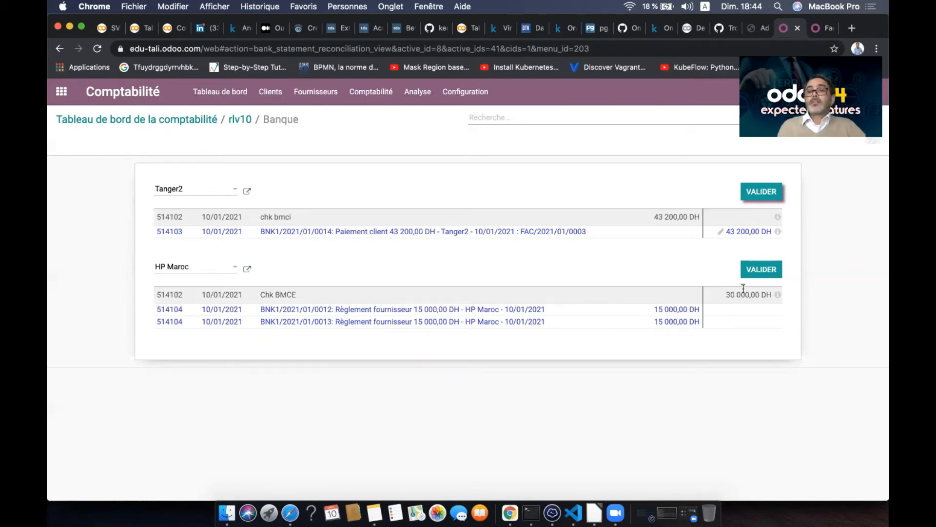
pyautogui.click(764, 195)
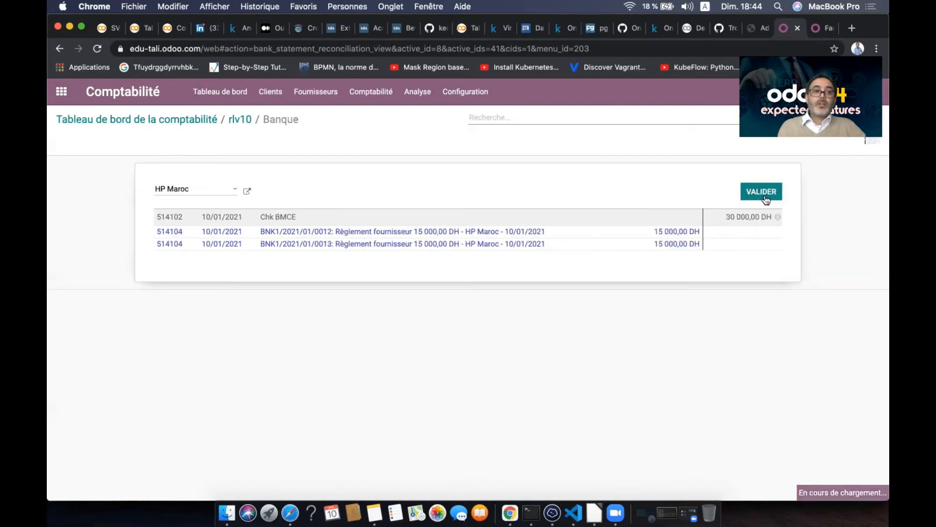
pyautogui.click(764, 192)
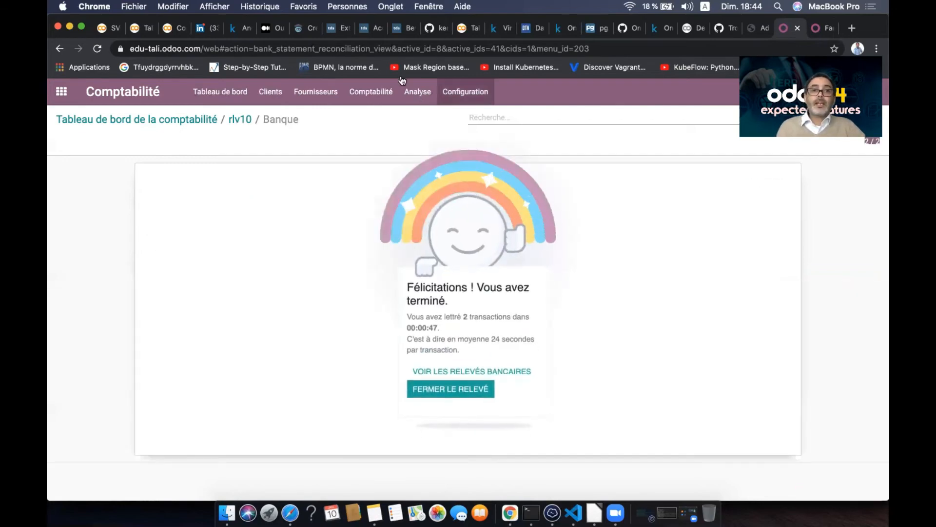
# Open the HP Maroc bill dated 10/01/2021 from the vendor bills to check its payment status.
pyautogui.click(372, 100)
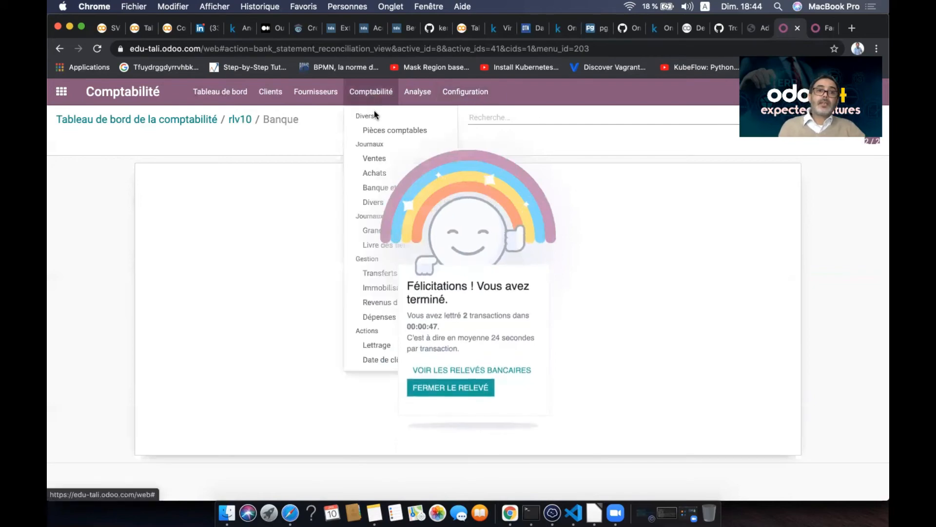
pyautogui.click(306, 94)
pyautogui.click(313, 116)
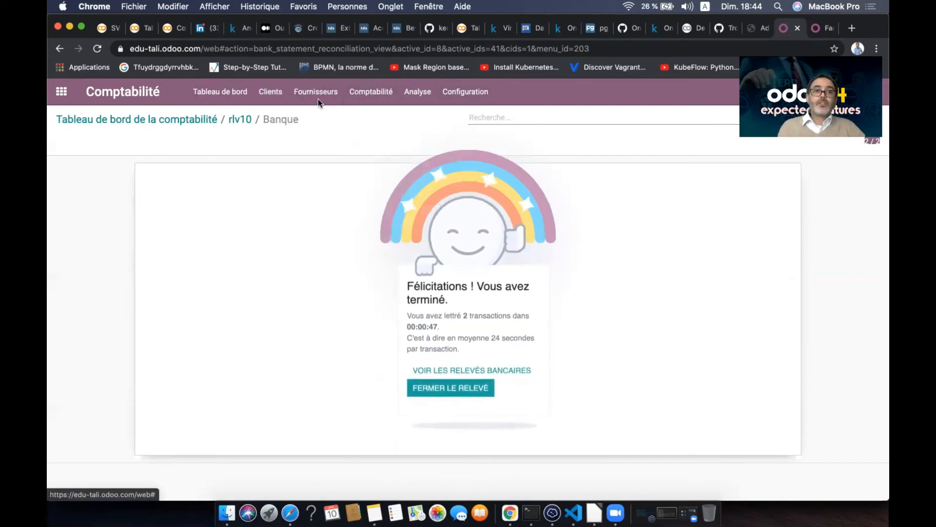
pyautogui.click(318, 100)
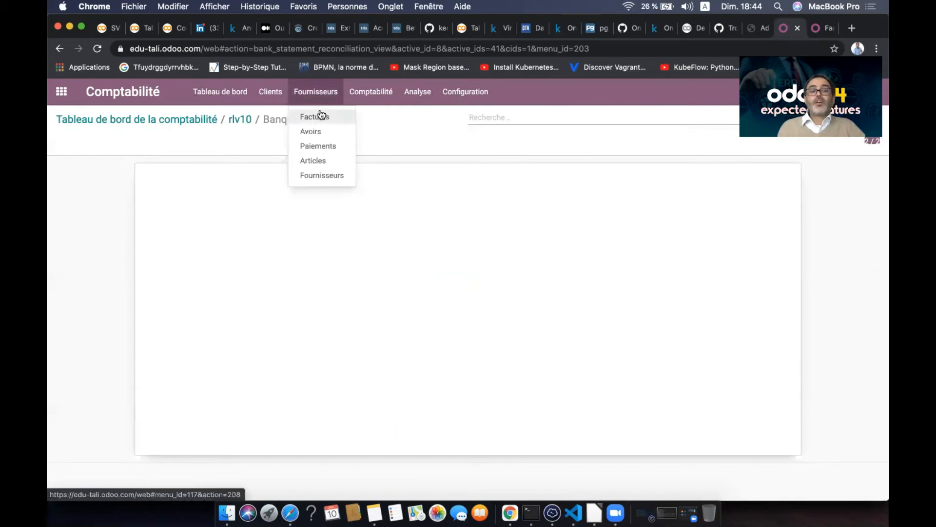
pyautogui.click(320, 116)
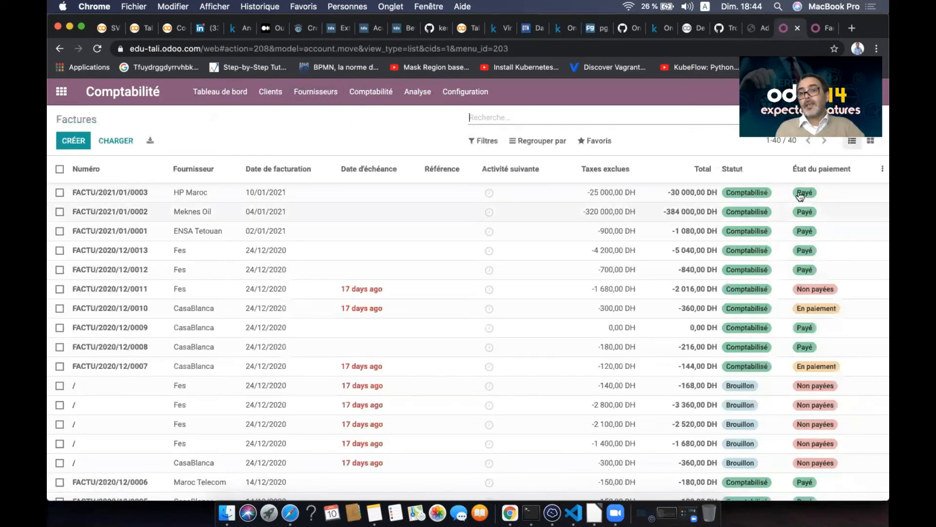
pyautogui.click(447, 193)
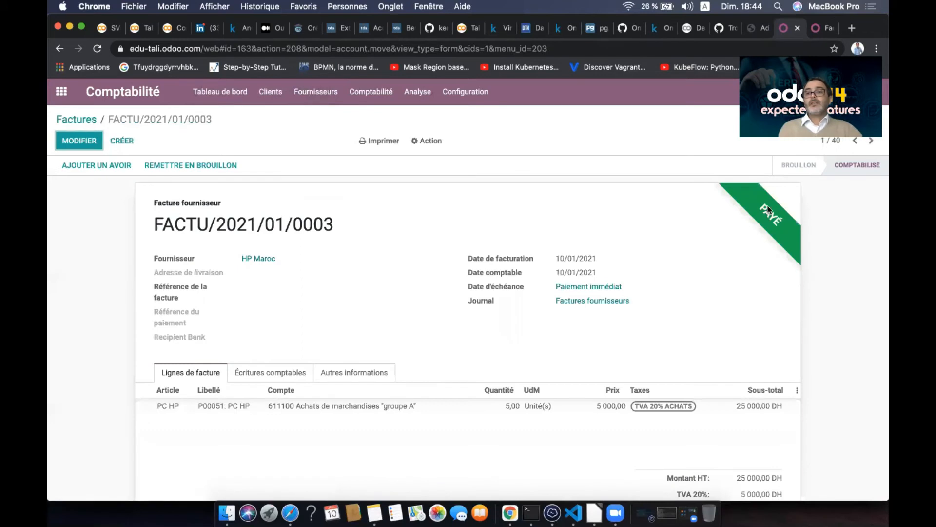
# Open the Tanger2 invoice dated 10/01/2021 from the customer invoices to check its payment status.
pyautogui.click(271, 92)
pyautogui.click(288, 116)
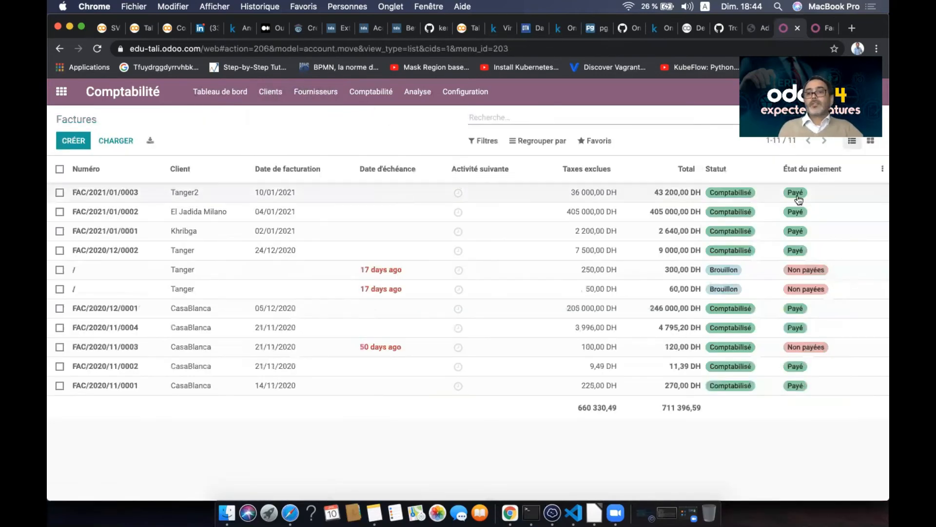
pyautogui.click(326, 194)
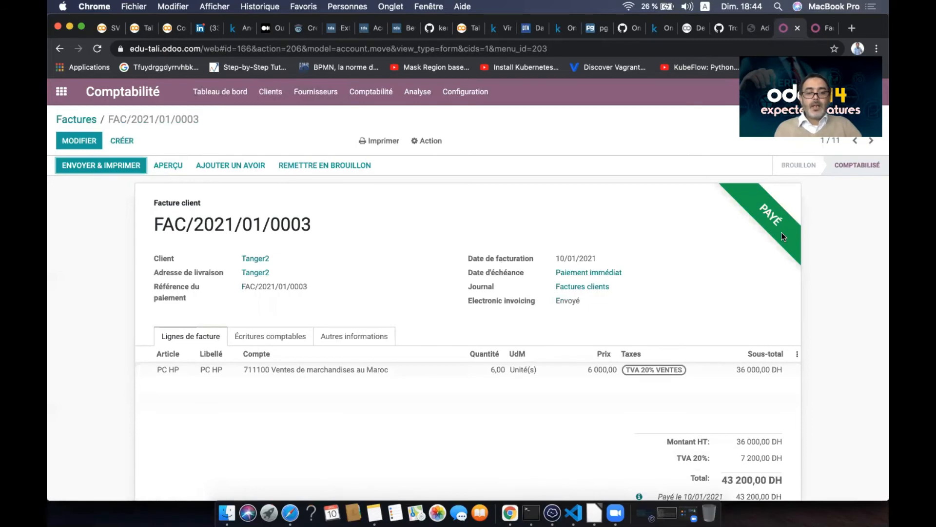
# Switch to the exercise document in LibreOffice, highlight the item "Lancez le planificateur", and return to Odoo in Chrome.
pyautogui.press('super+Tab')
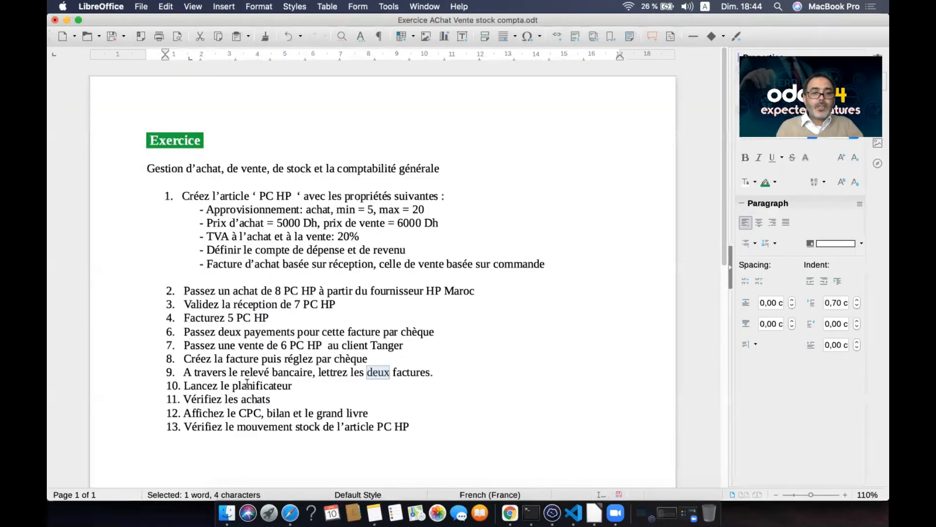
pyautogui.moveTo(184, 386); pyautogui.dragTo(303, 386)
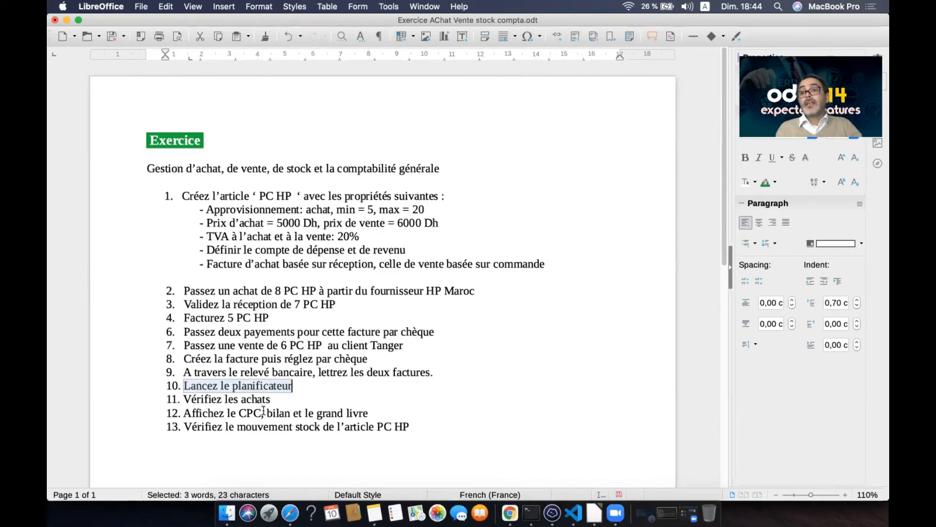
pyautogui.press('super+Tab')
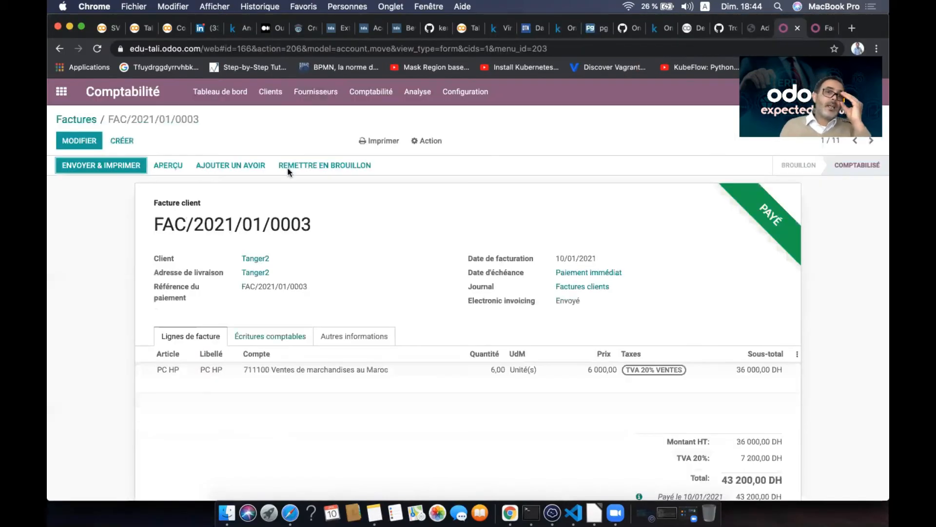
# Run the replenishment scheduler (Lancer le planificateur) from the Inventaire operations.
pyautogui.click(69, 94)
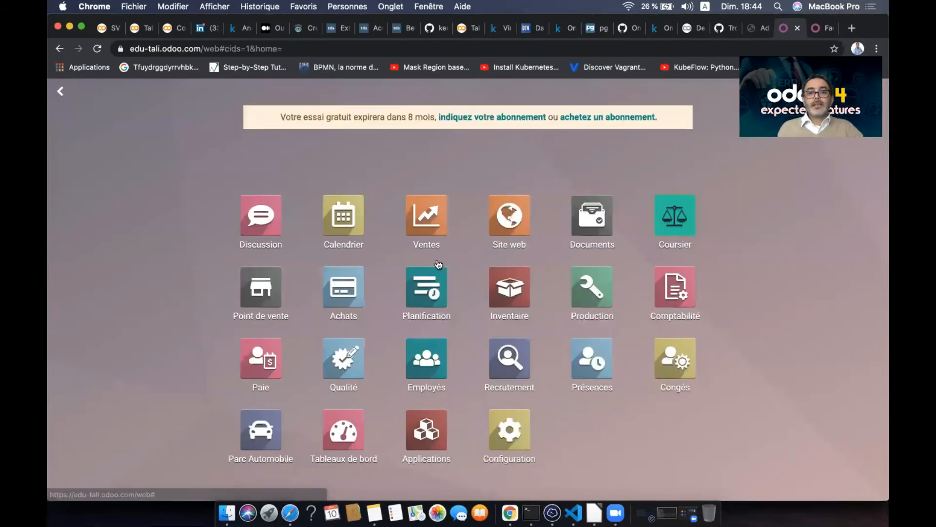
pyautogui.click(507, 279)
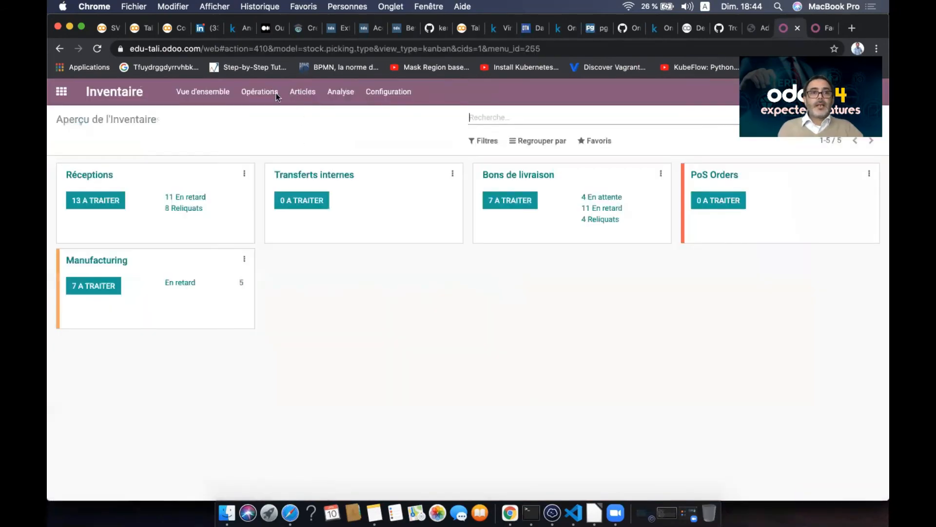
pyautogui.click(258, 95)
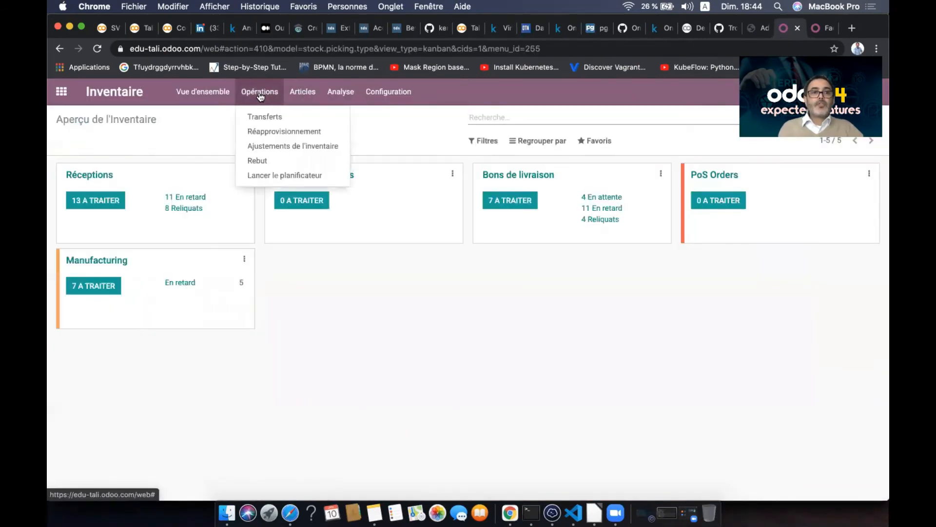
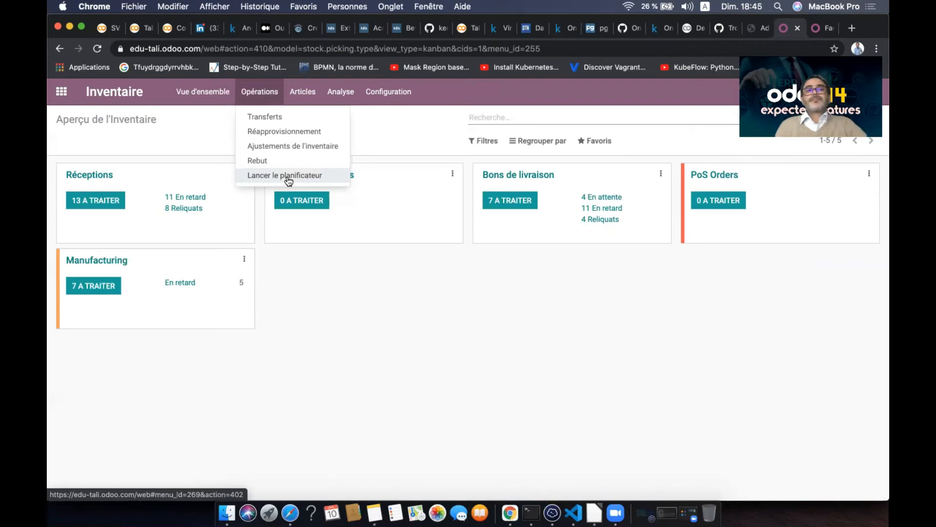
pyautogui.click(289, 176)
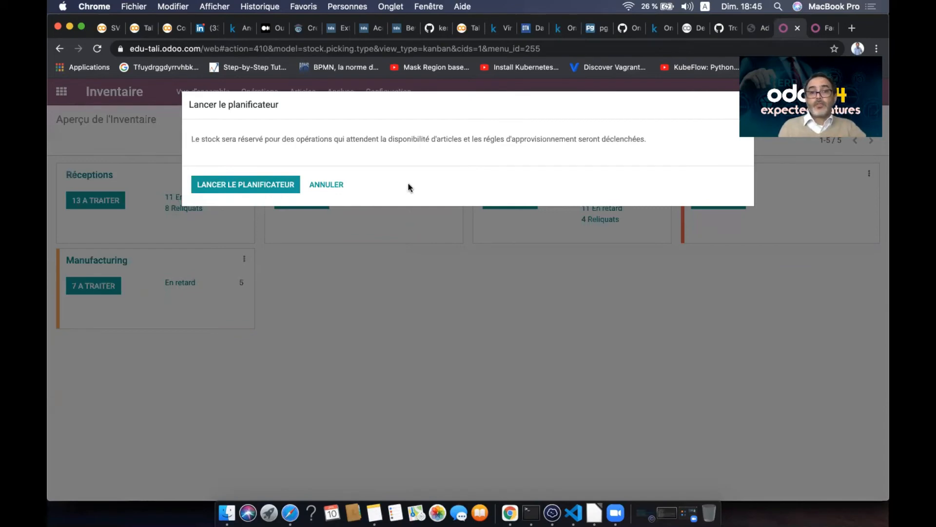
pyautogui.click(273, 181)
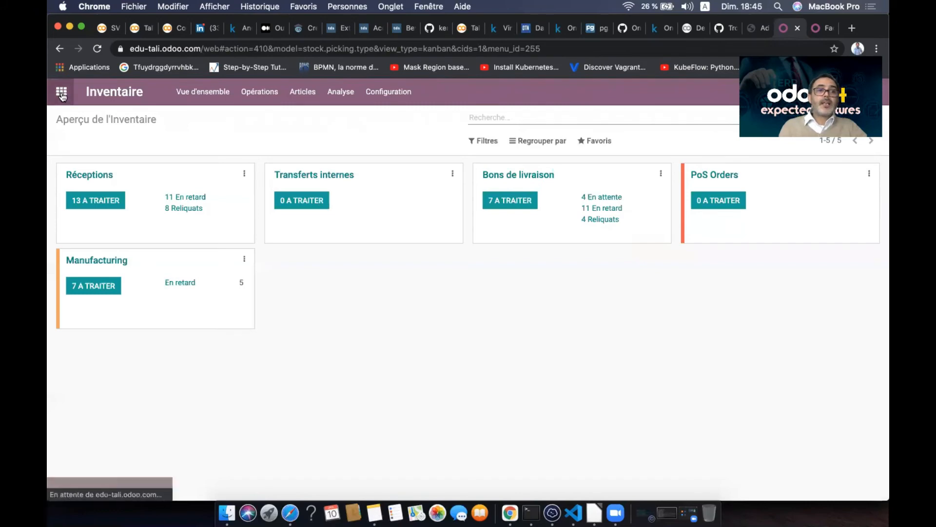
# Sort the Achats requests for quotation by descending reference and open the newest HP Maroc request to check its contents.
pyautogui.click(61, 91)
pyautogui.click(346, 302)
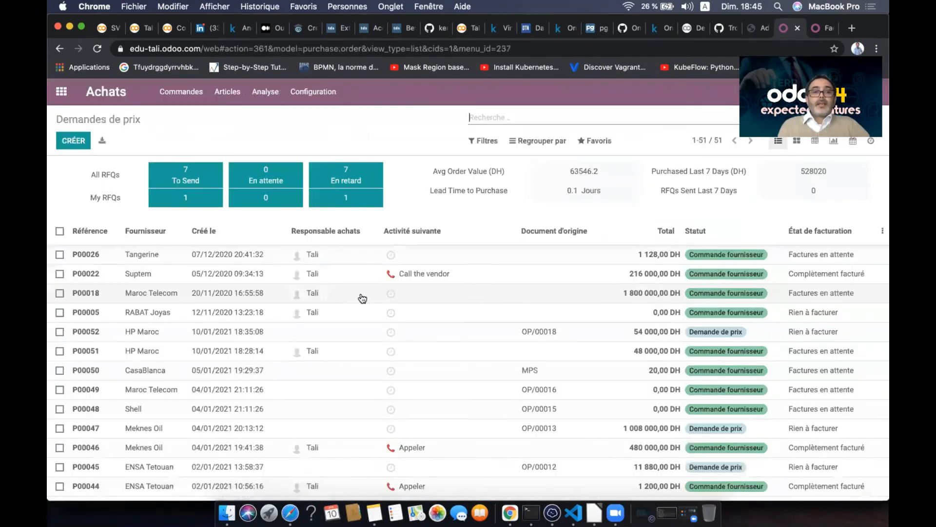
pyautogui.click(100, 231)
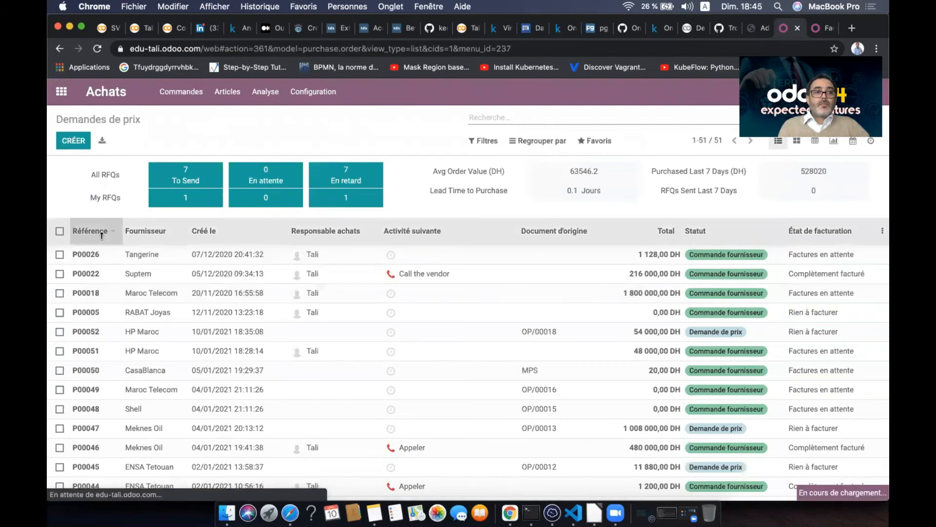
pyautogui.click(100, 230)
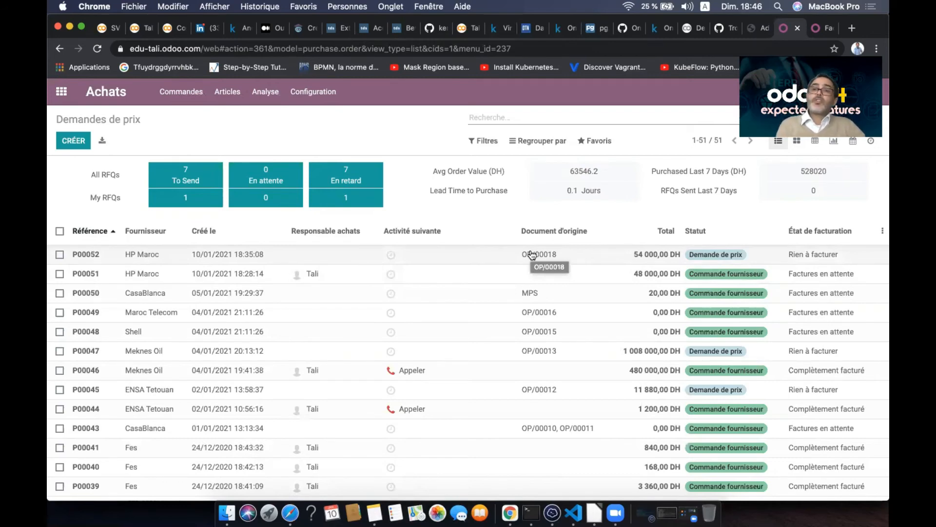
pyautogui.click(483, 253)
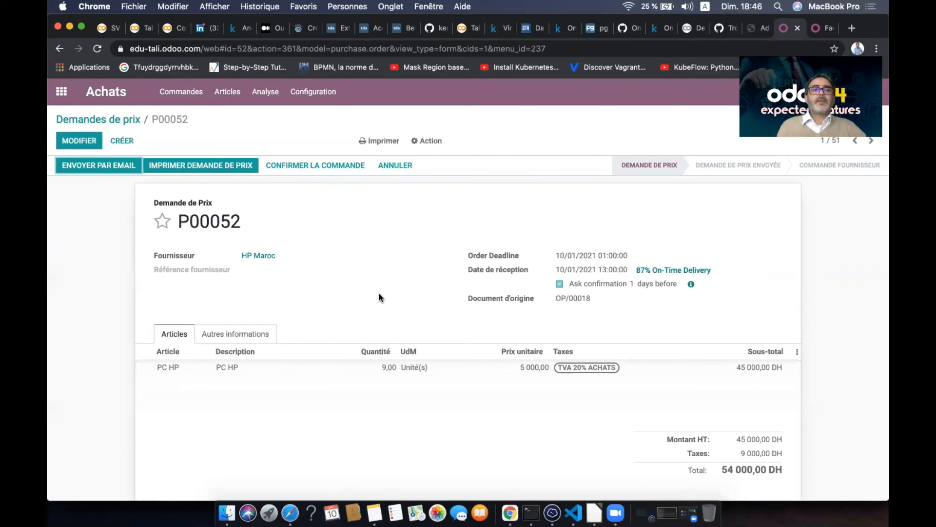
# Check the next exercise items in LibreOffice, open Odoo's Compte de résultat report for 2021 and expand Autres revenus.
pyautogui.press('super+Tab')
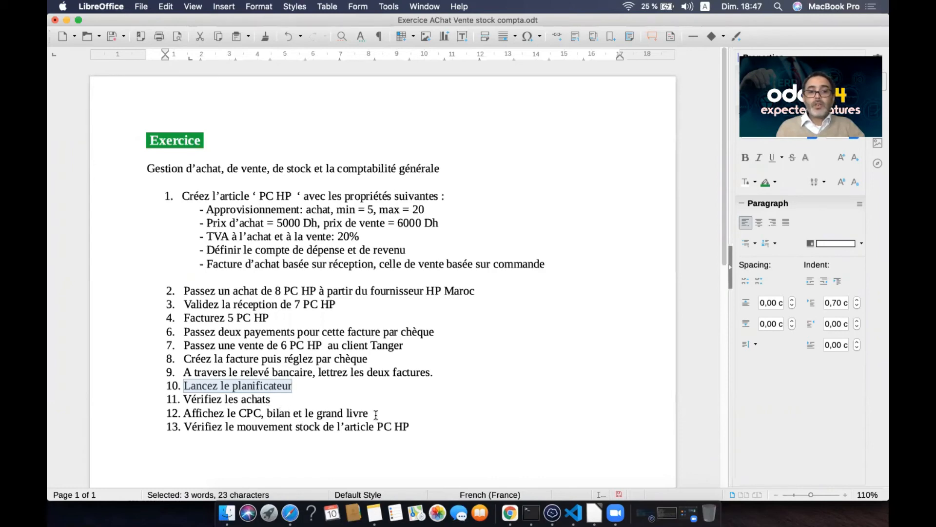
pyautogui.press('super+Tab')
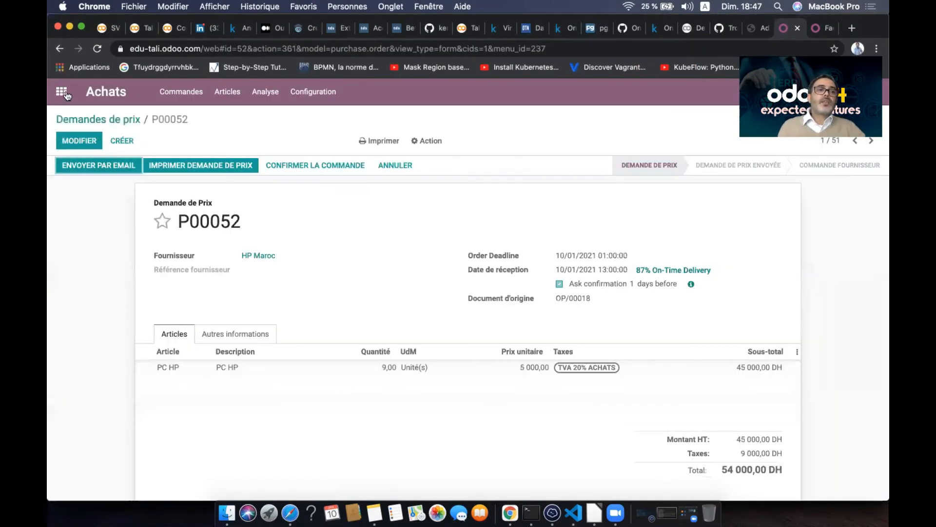
pyautogui.click(62, 92)
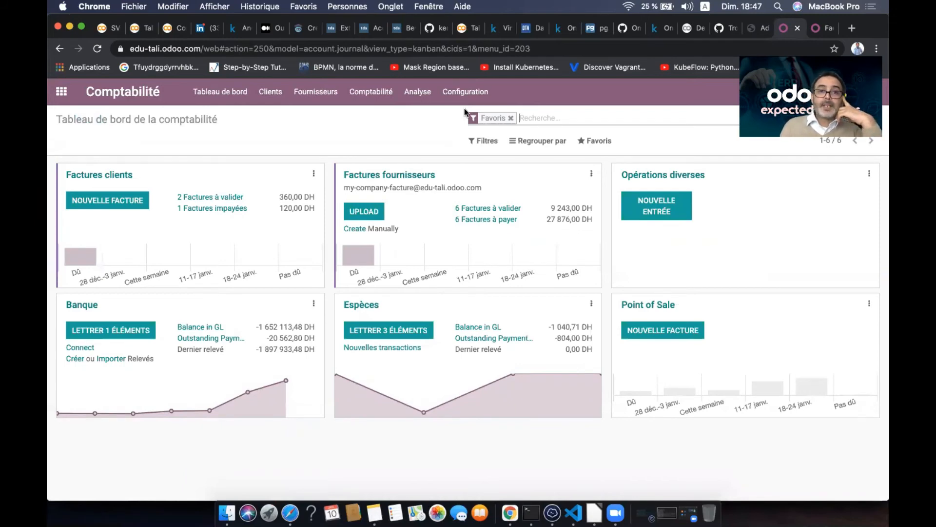
pyautogui.click(403, 99)
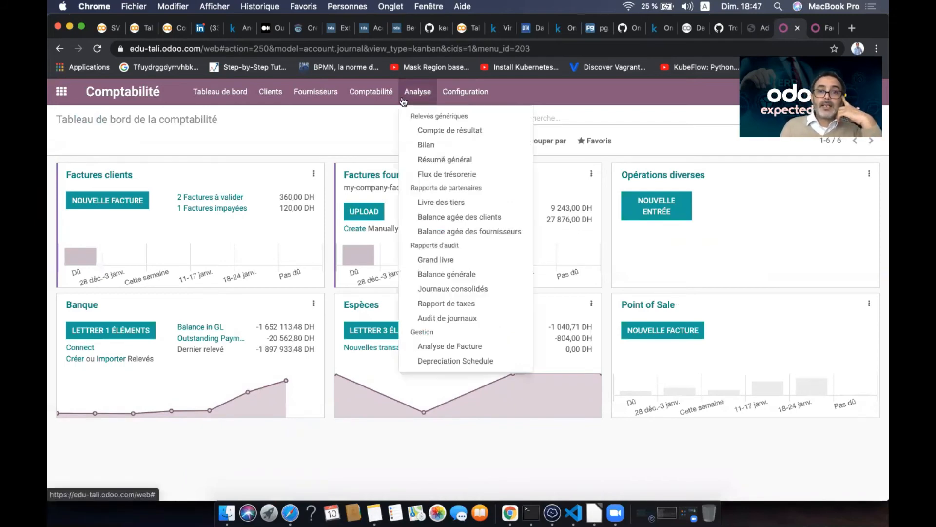
pyautogui.click(470, 132)
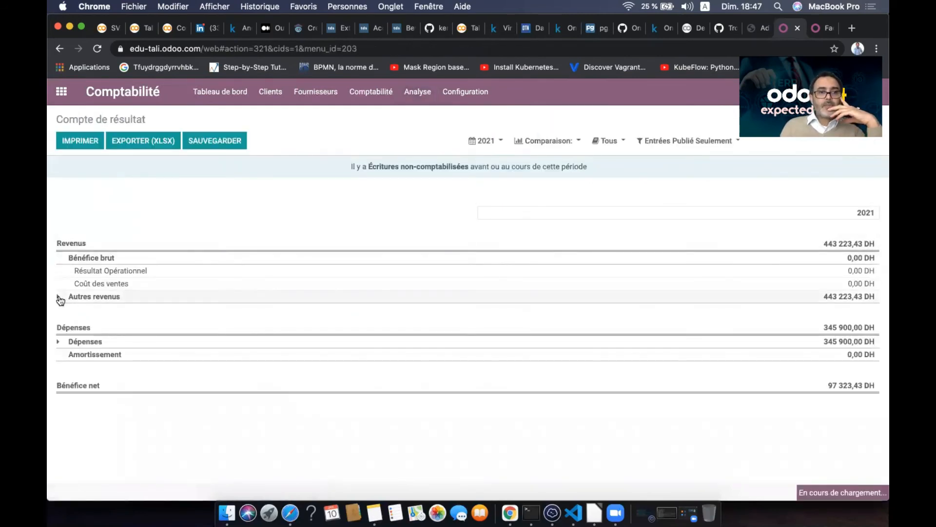
pyautogui.click(63, 297)
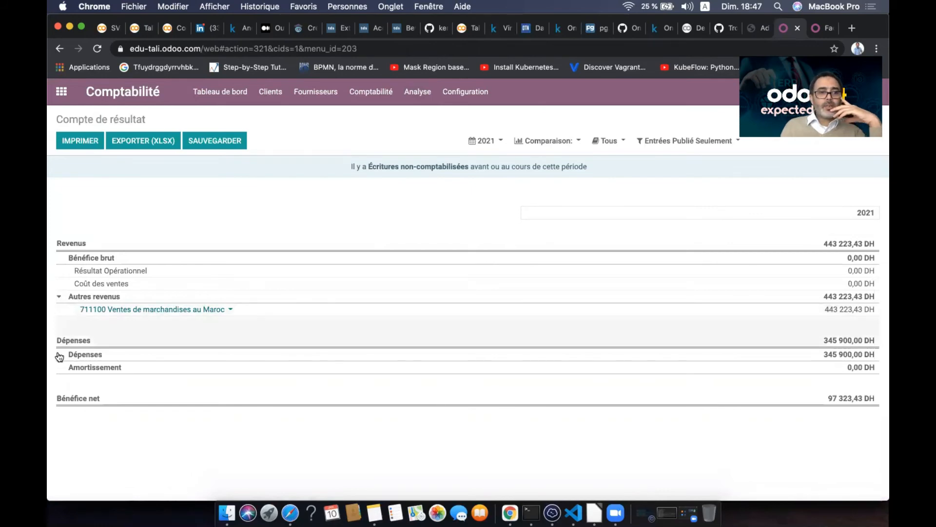
# Expand Dépenses in the Compte de résultat and open the Écritures comptables of account 711100 Ventes de marchandises au Maroc.
pyautogui.click(74, 353)
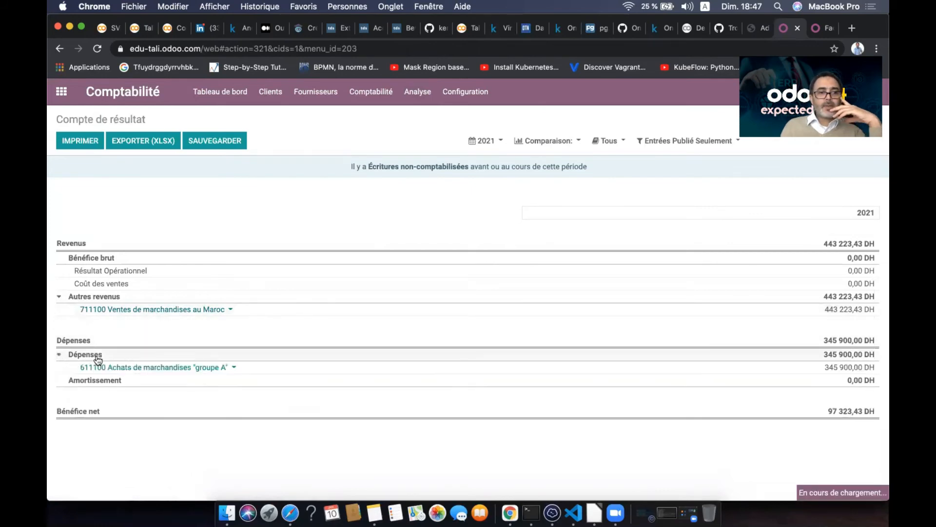
pyautogui.click(232, 310)
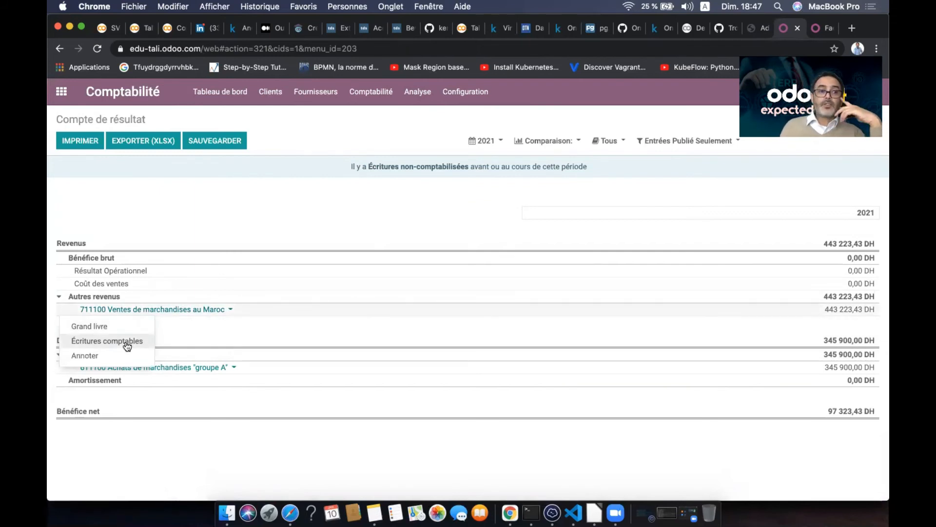
pyautogui.click(126, 344)
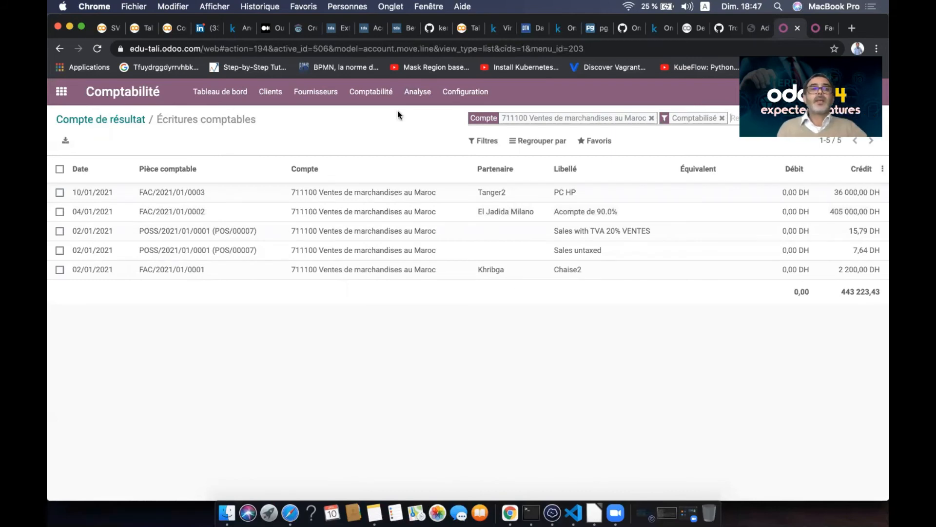
# Open the Bilan report and expand Banque et Caisse, Créances and Actif circulant under the assets, and Dettes under the liabilities.
pyautogui.click(419, 97)
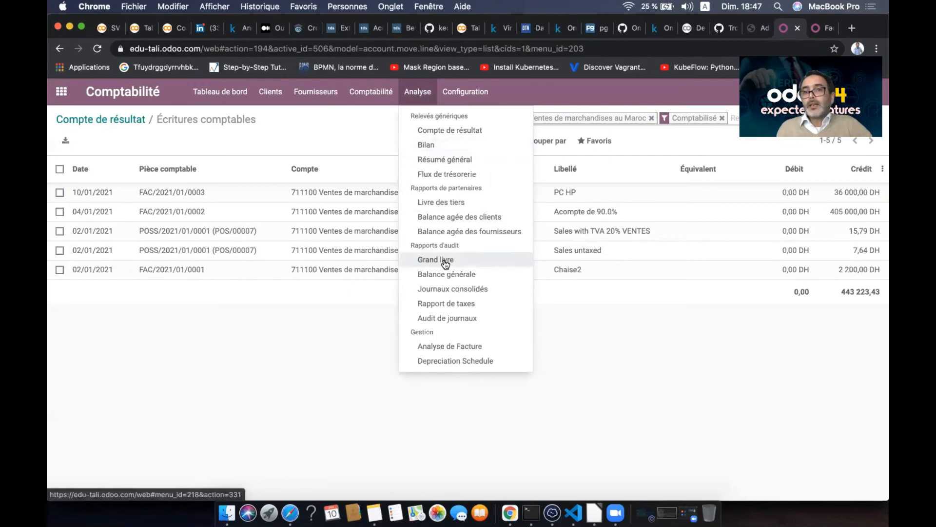
pyautogui.click(432, 145)
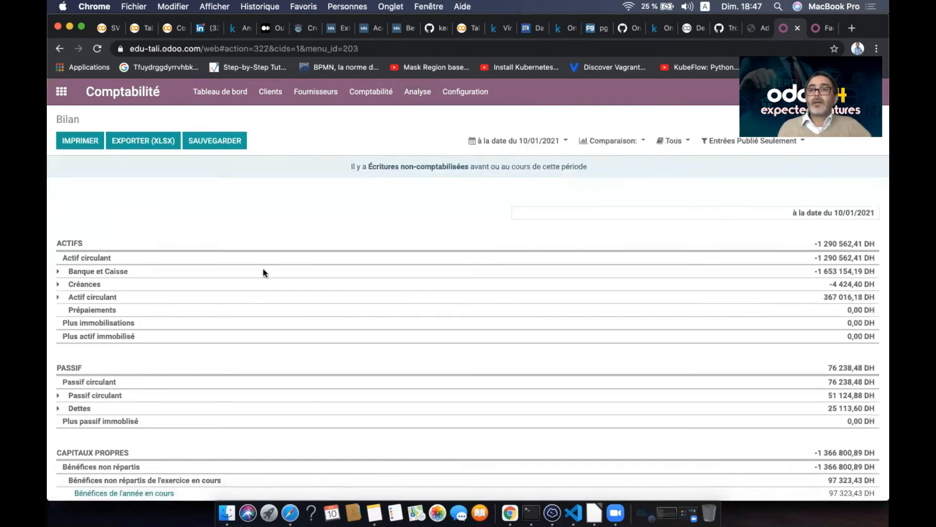
pyautogui.click(59, 271)
pyautogui.click(58, 309)
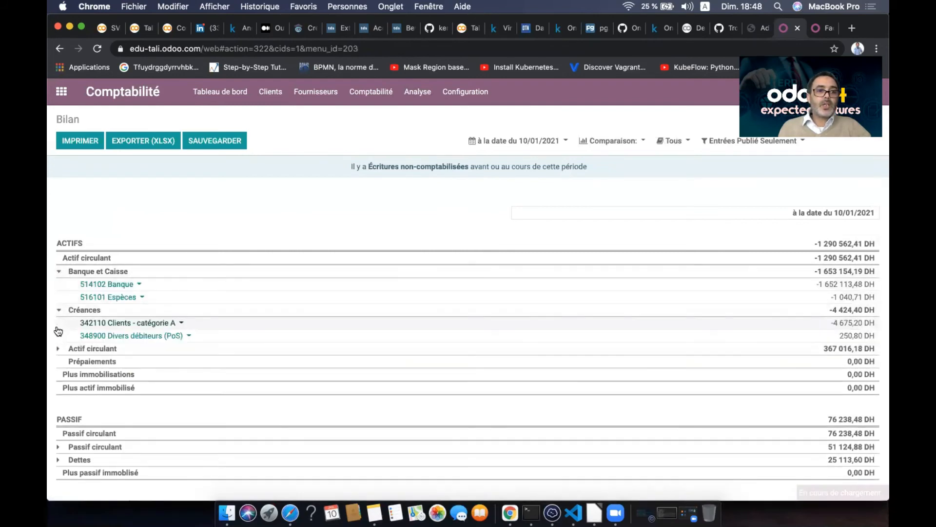
pyautogui.click(58, 348)
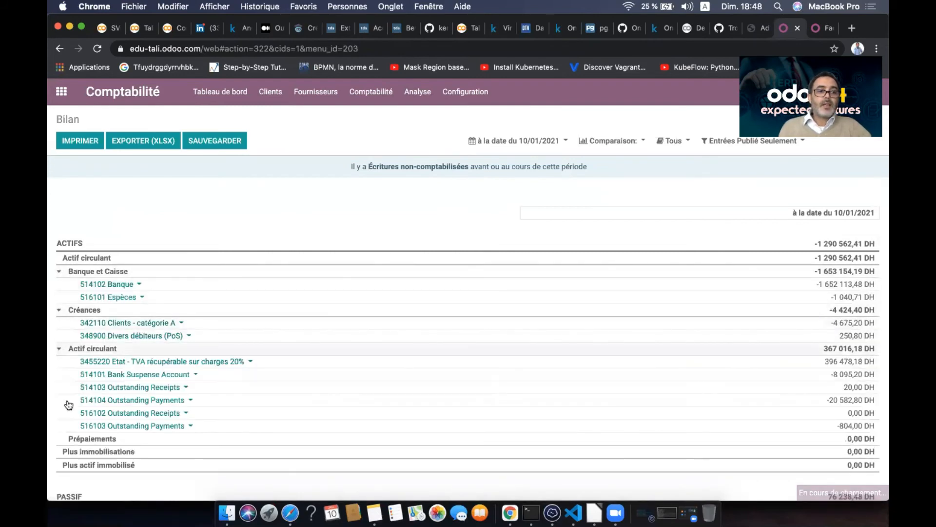
pyautogui.scroll(-5, 69, 386)
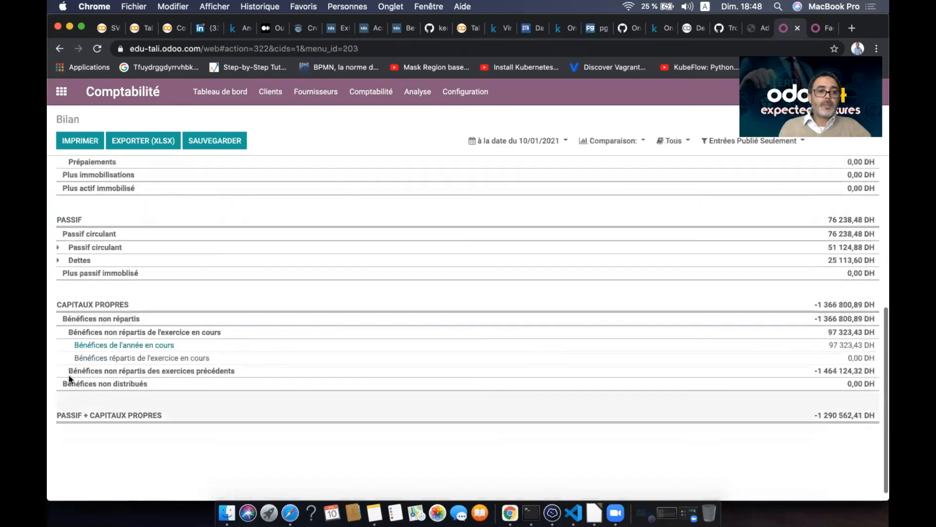
pyautogui.click(58, 260)
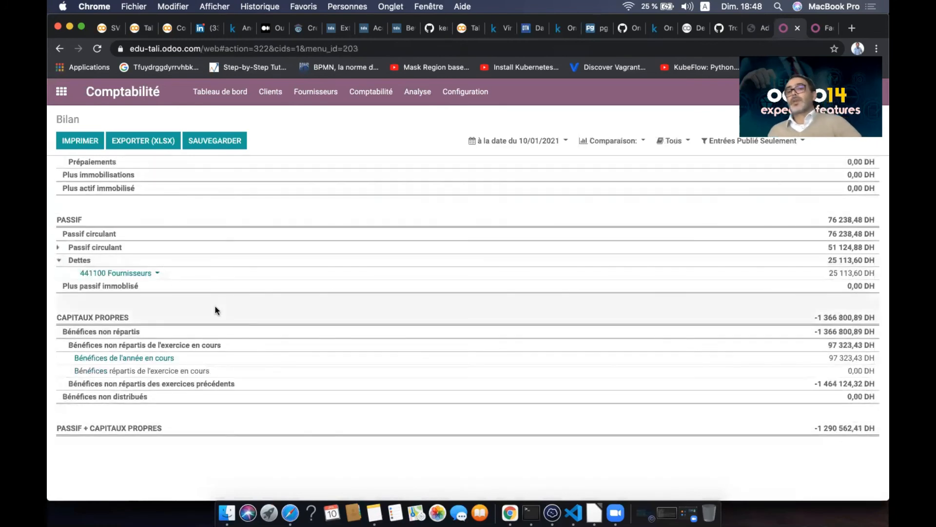
# Open the Grand livre report, view it for Ce trimestre and switch the period back to Ce mois.
pyautogui.click(418, 91)
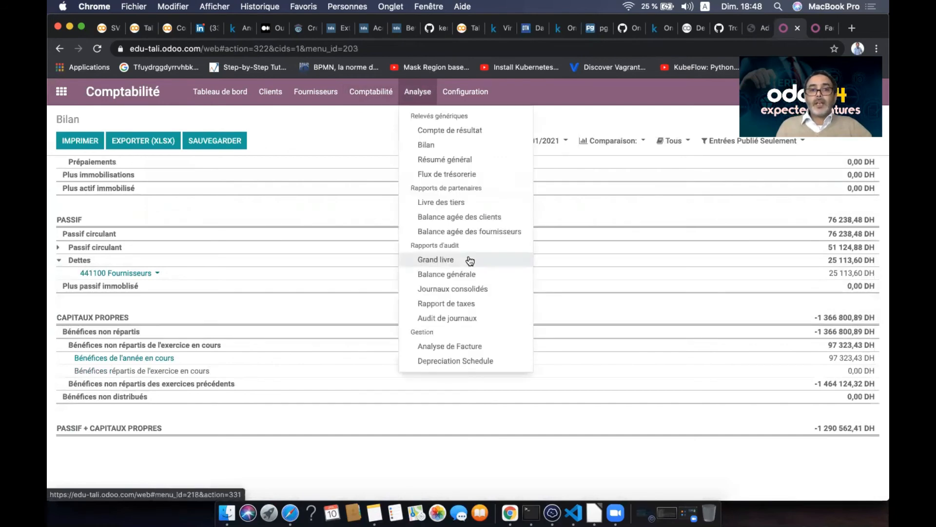
pyautogui.click(471, 259)
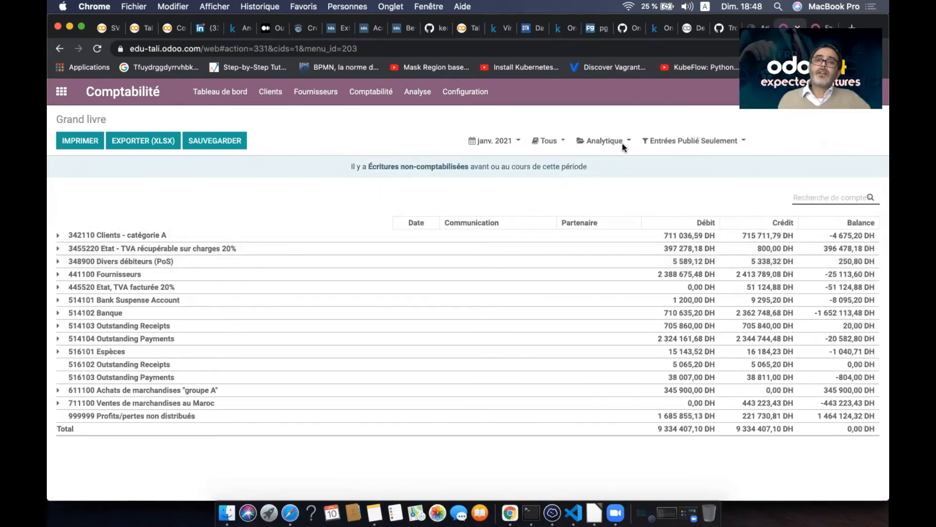
pyautogui.click(506, 141)
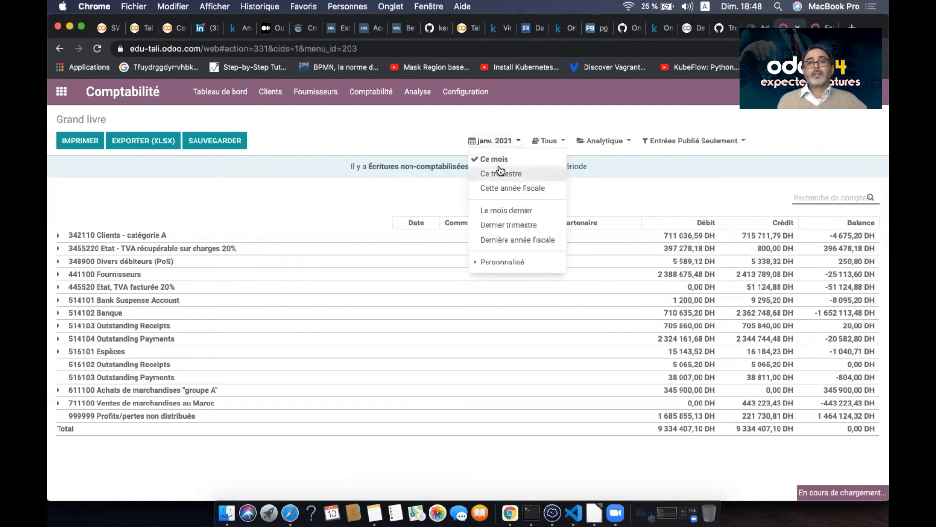
pyautogui.click(495, 173)
pyautogui.click(500, 145)
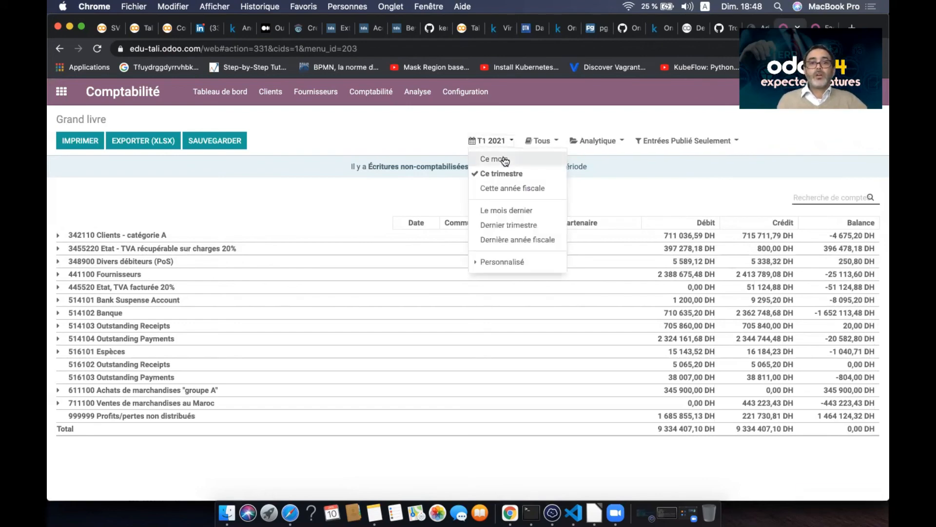
pyautogui.click(502, 159)
pyautogui.click(500, 143)
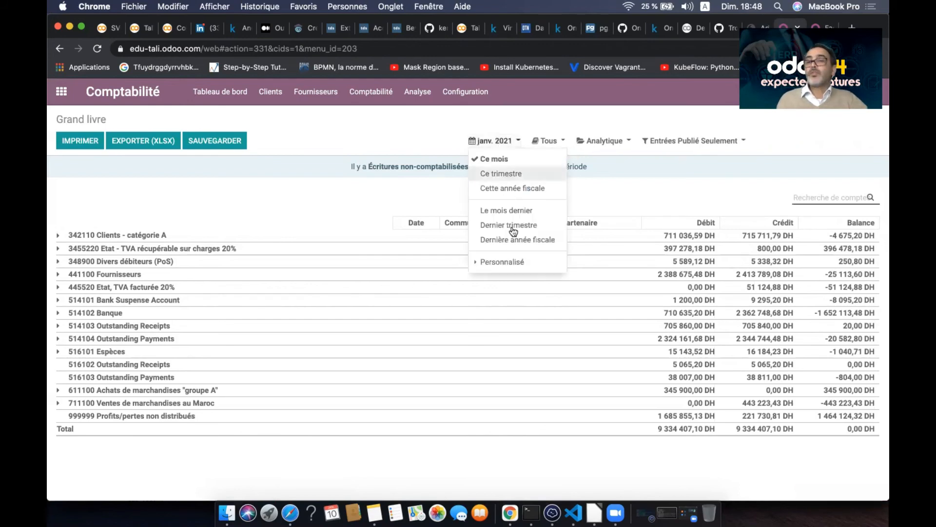
pyautogui.click(424, 141)
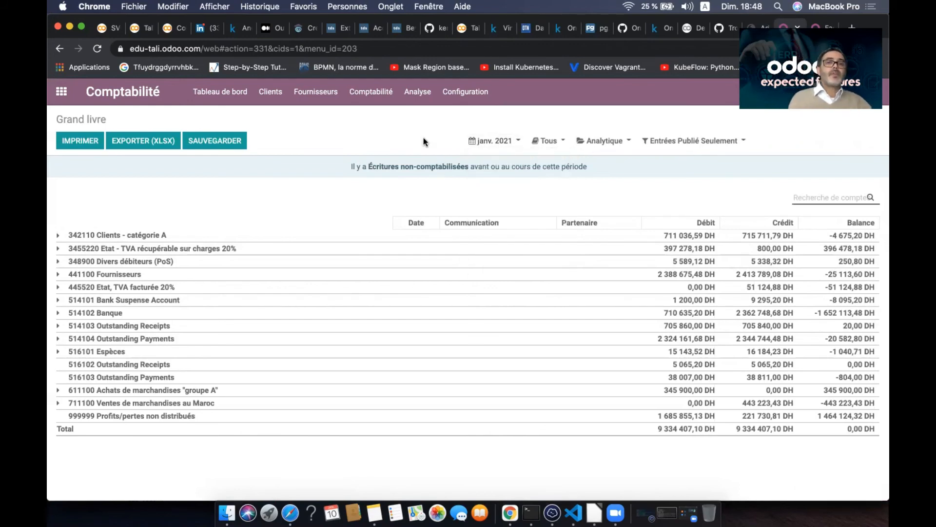
# Return to the Odoo app overview, check exercise item 13 about the PC HP stock movement in LibreOffice, and switch back to Chrome.
pyautogui.click(62, 91)
pyautogui.press('super+Tab')
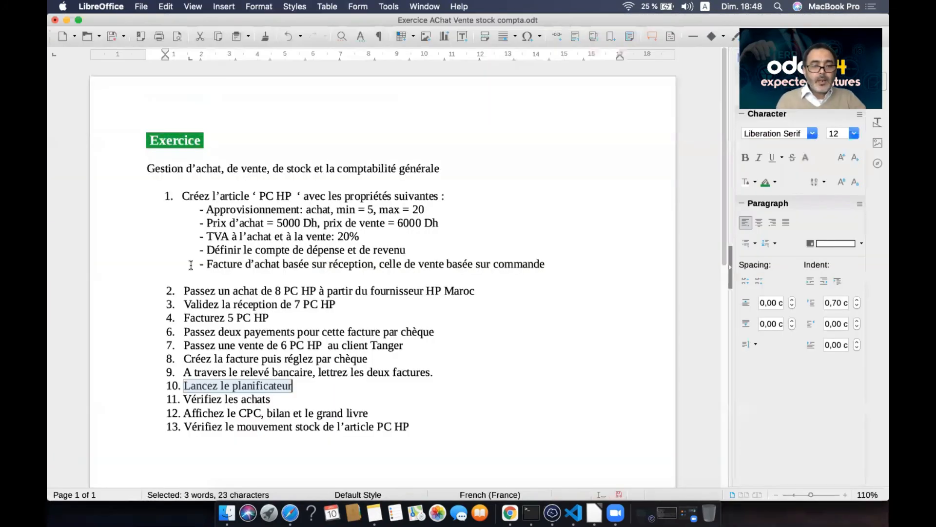
pyautogui.doubleClick(195, 425)
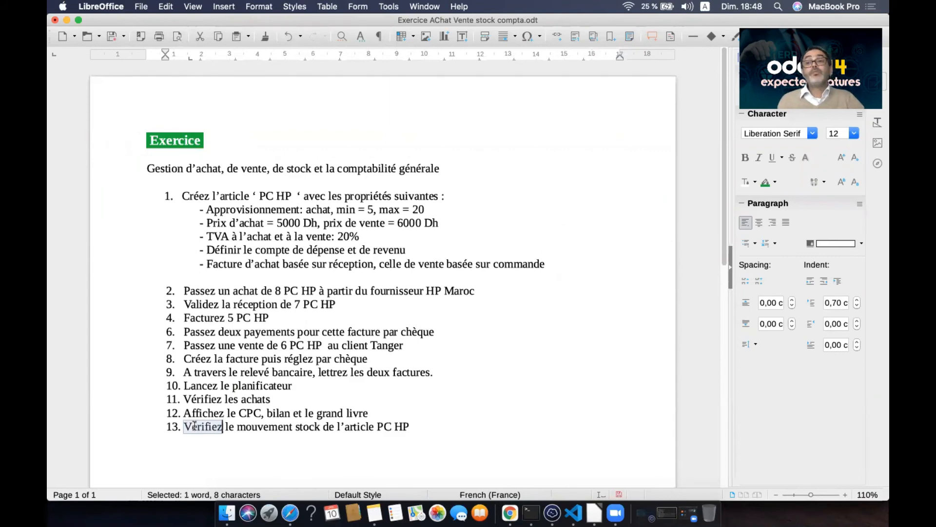
pyautogui.press('super+Tab')
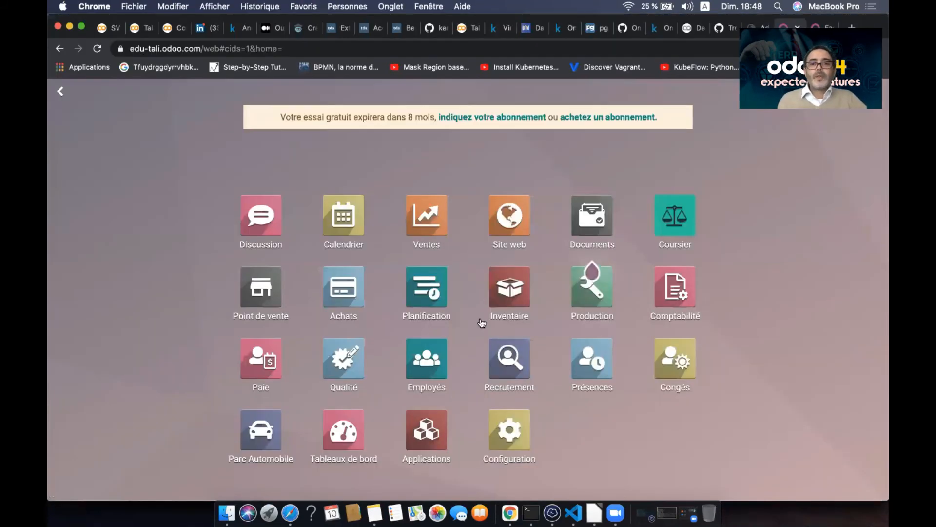
# Open the Mouvements de produits analysis in Inventaire and expand the PC HP group to examine its stock movement.
pyautogui.click(512, 305)
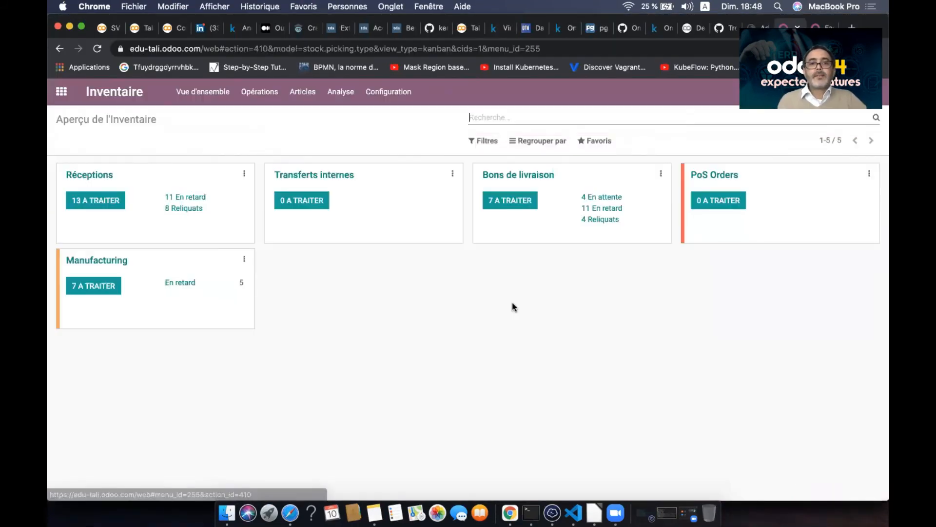
pyautogui.click(340, 94)
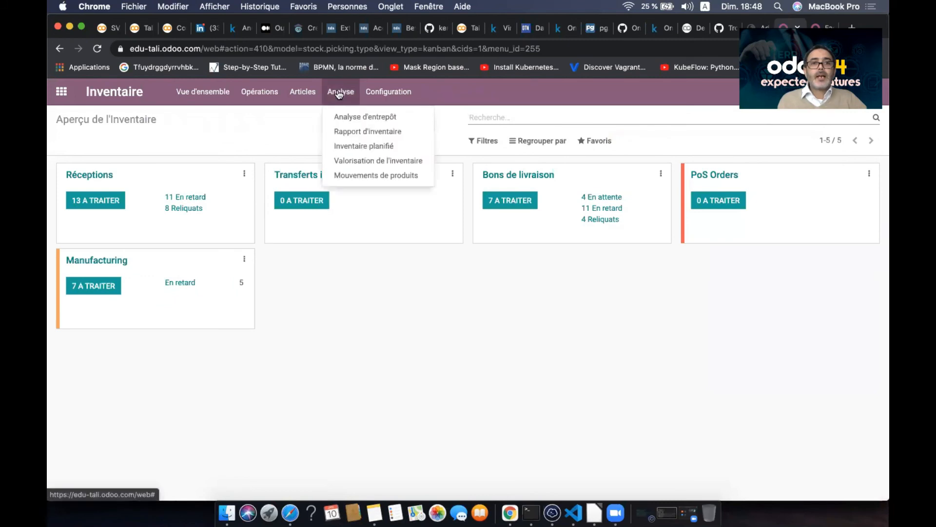
pyautogui.click(385, 180)
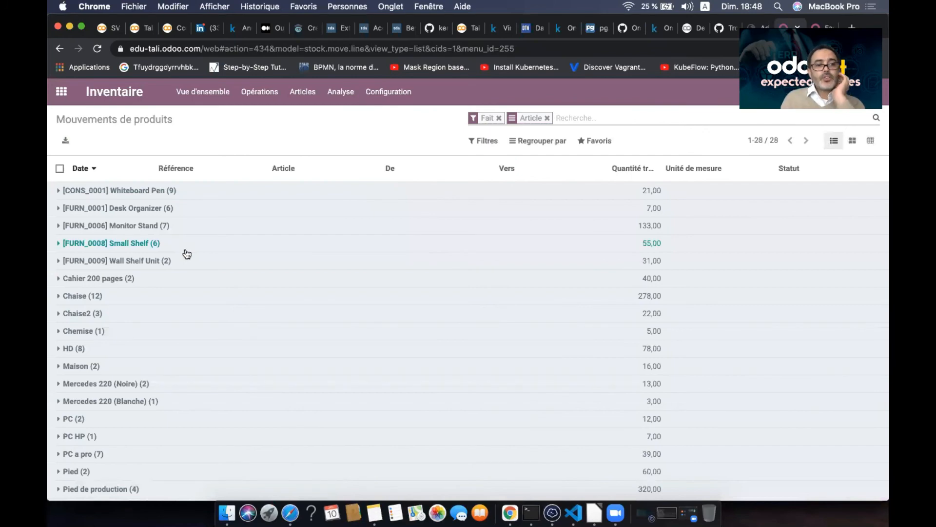
pyautogui.scroll(-5, 187, 253)
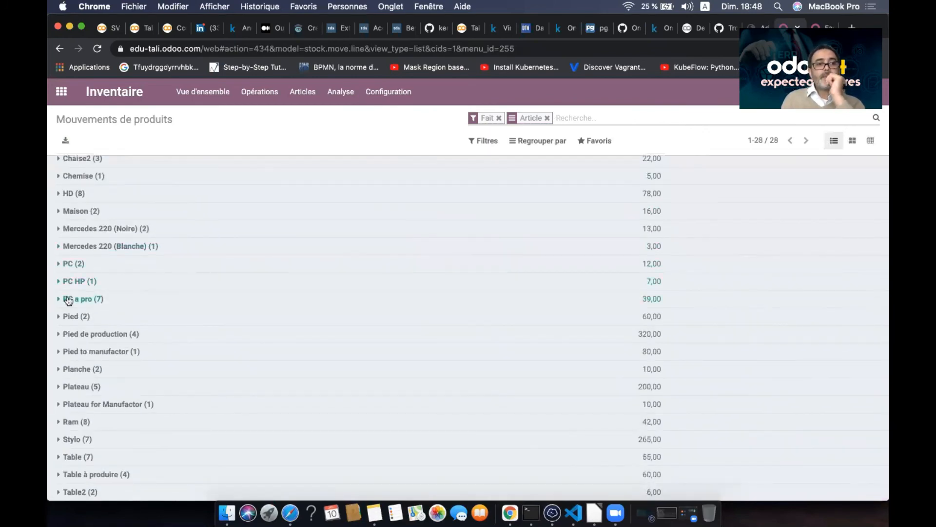
pyautogui.click(61, 283)
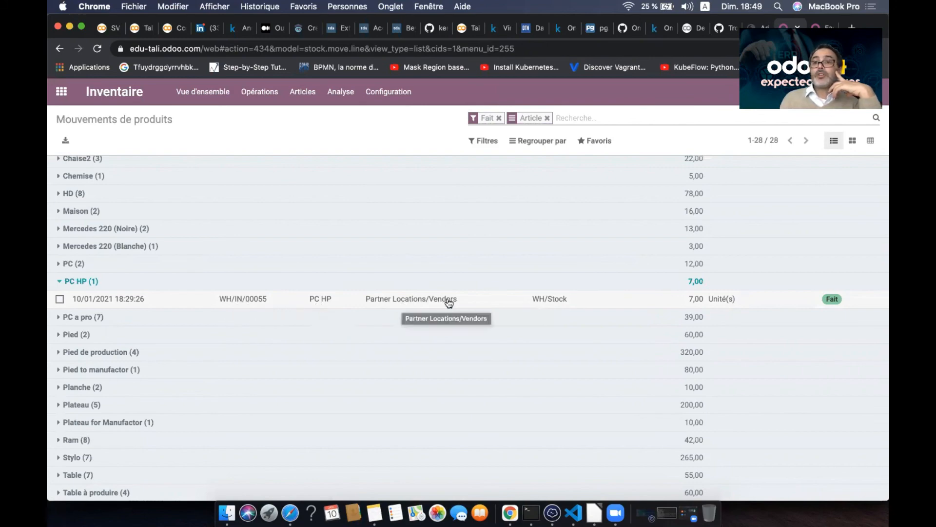
pyautogui.scroll(4, 448, 302)
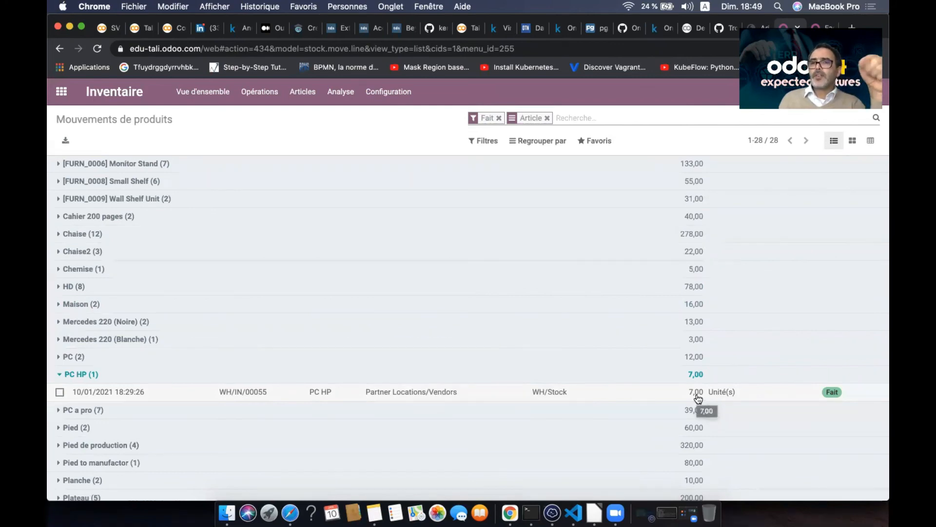
# Open today's ready delivery order for PC HP from Bons de livraison, start its validation and cancel the immediate transfer.
pyautogui.click(63, 93)
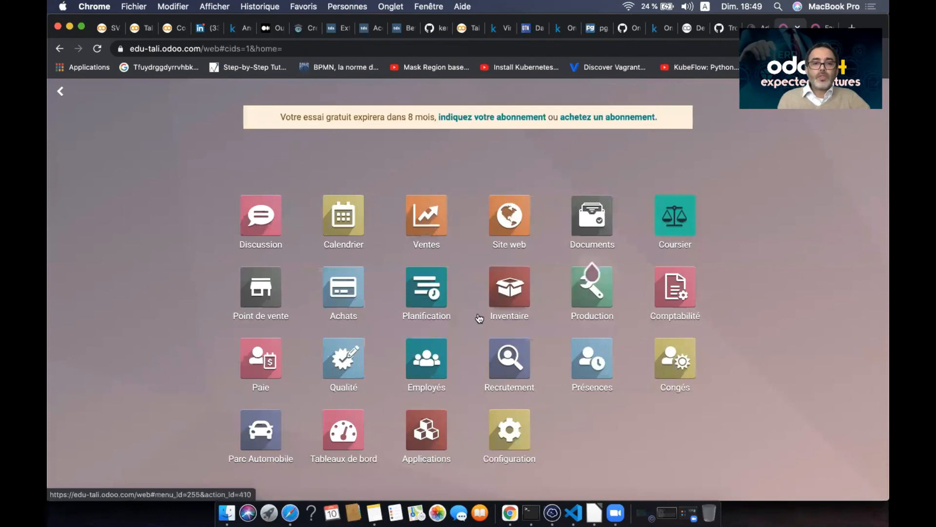
pyautogui.click(515, 308)
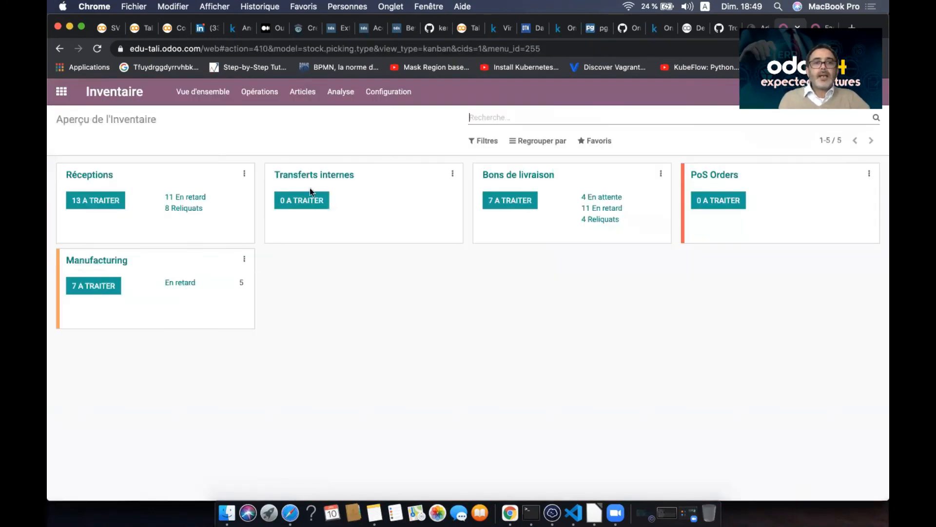
pyautogui.click(517, 200)
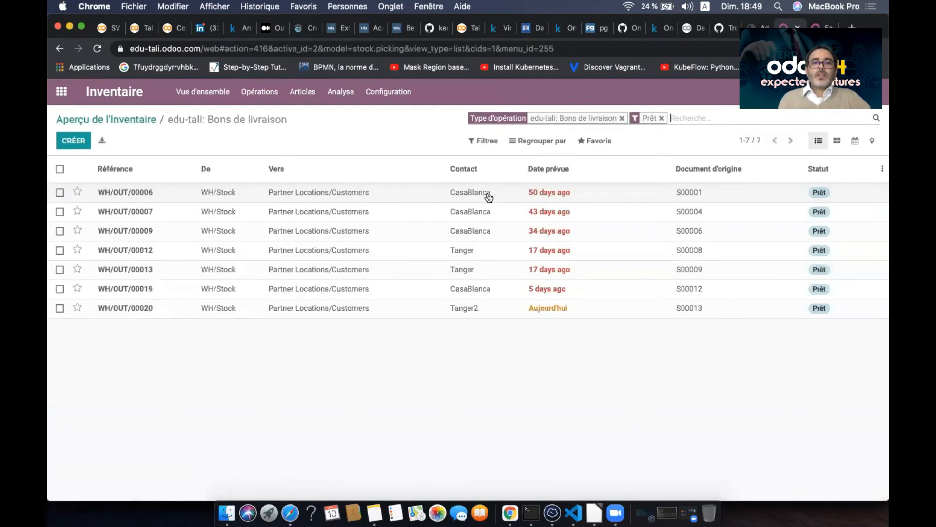
pyautogui.click(497, 311)
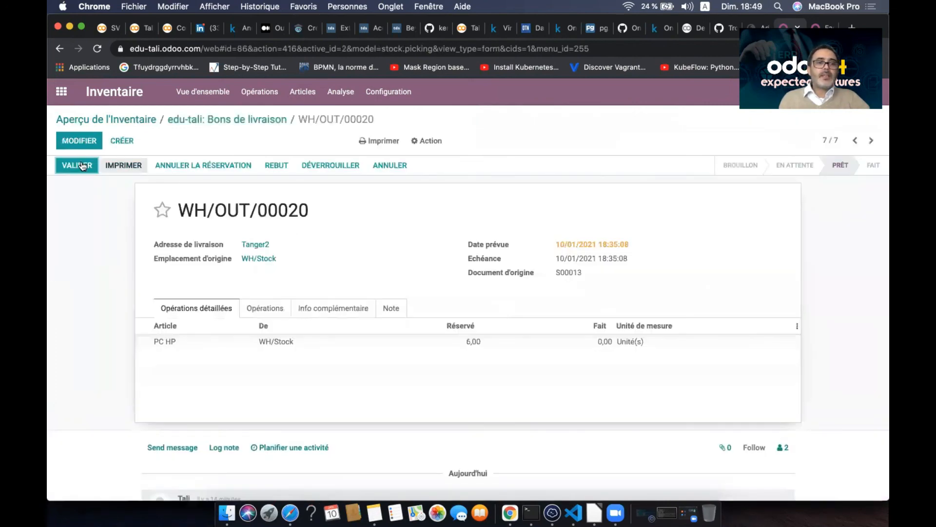
pyautogui.click(81, 163)
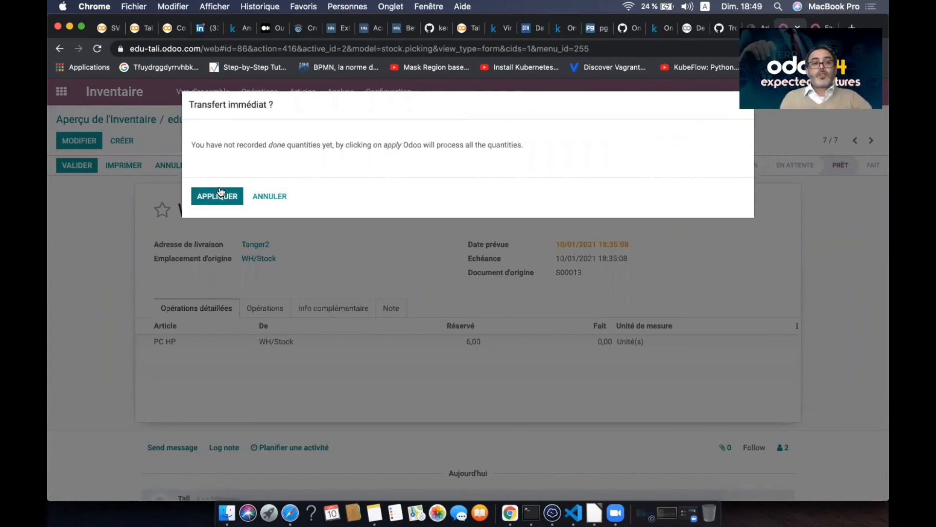
pyautogui.click(269, 197)
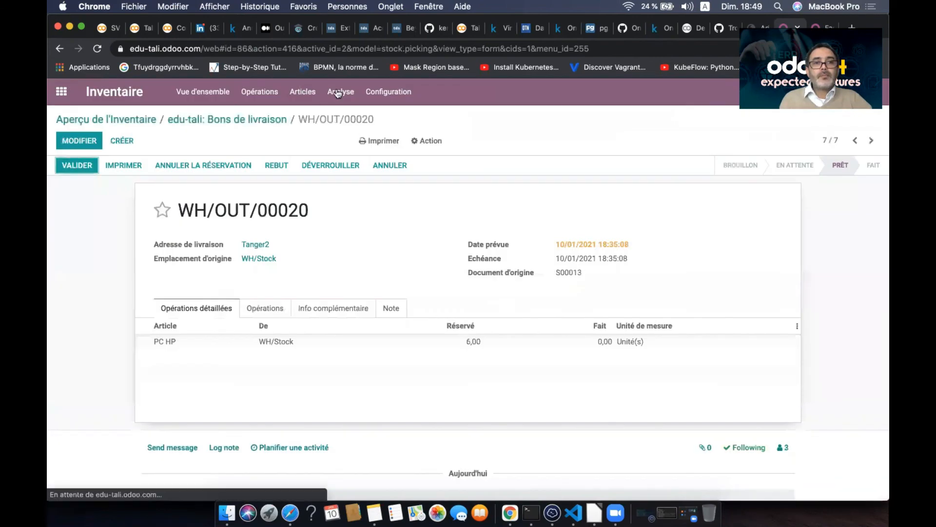
# Search the Inventaire articles for "pc" and open the PC HP article to examine its stock figures.
pyautogui.click(315, 94)
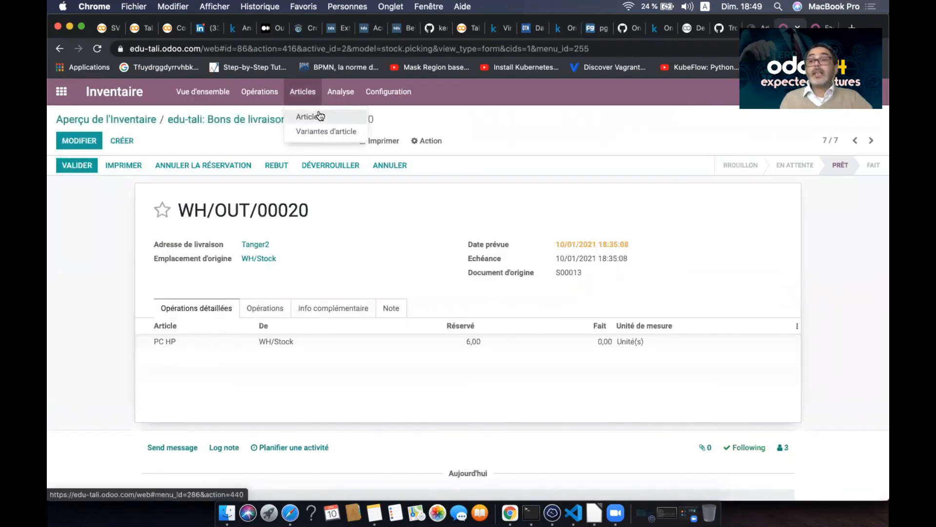
pyautogui.click(319, 116)
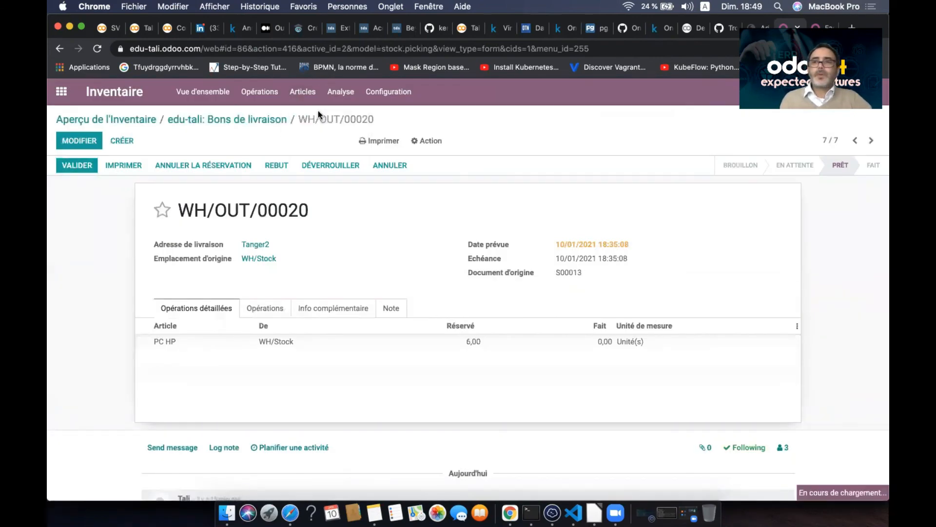
pyautogui.write('pc')
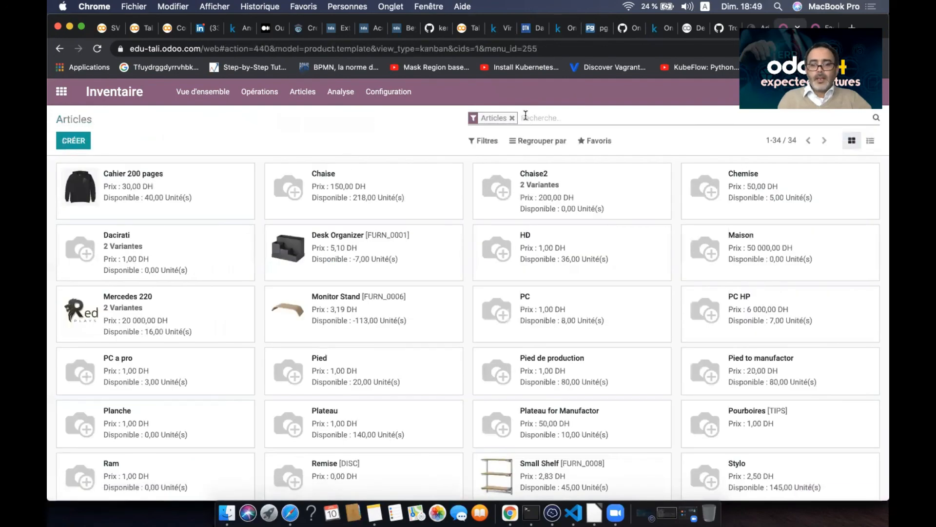
pyautogui.press('Return')
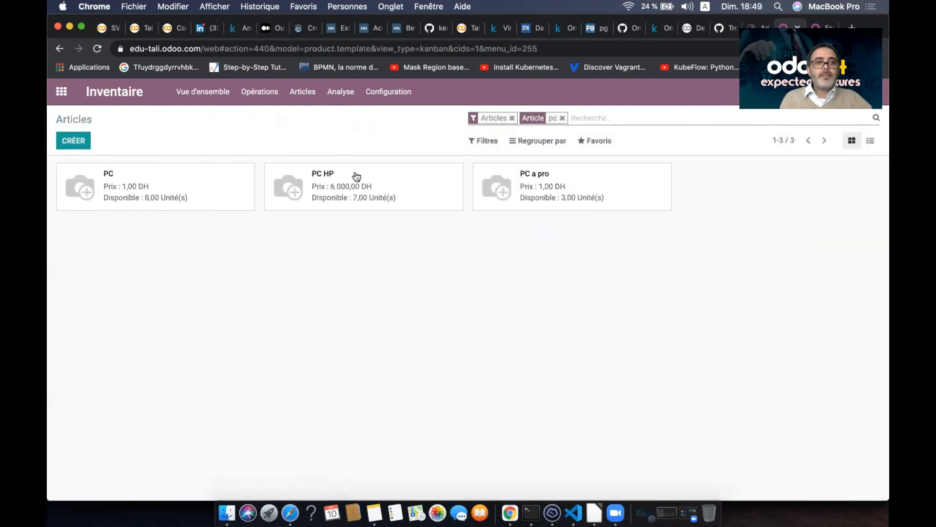
pyautogui.click(359, 176)
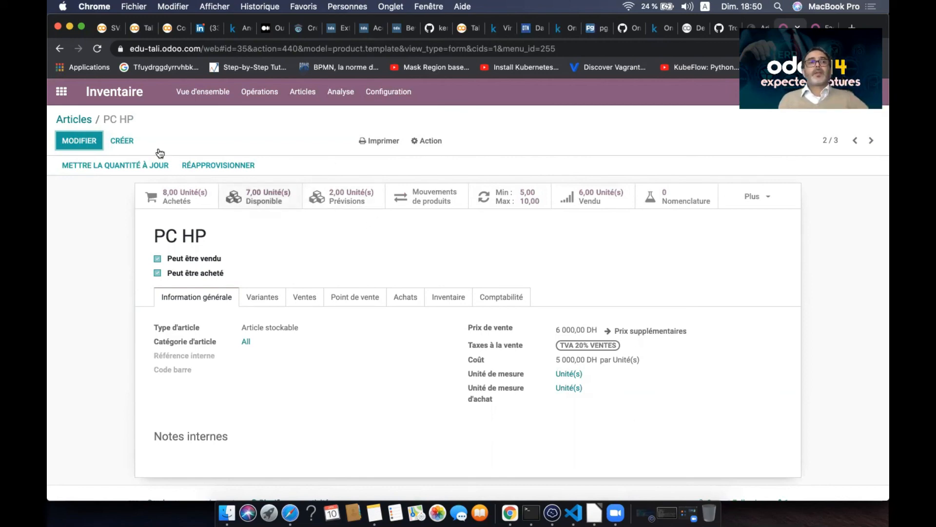
# Open today's ready delivery order WH/OUT/00020 from Bons de livraison and validate it, applying the immediate transfer of all quantities.
pyautogui.click(200, 93)
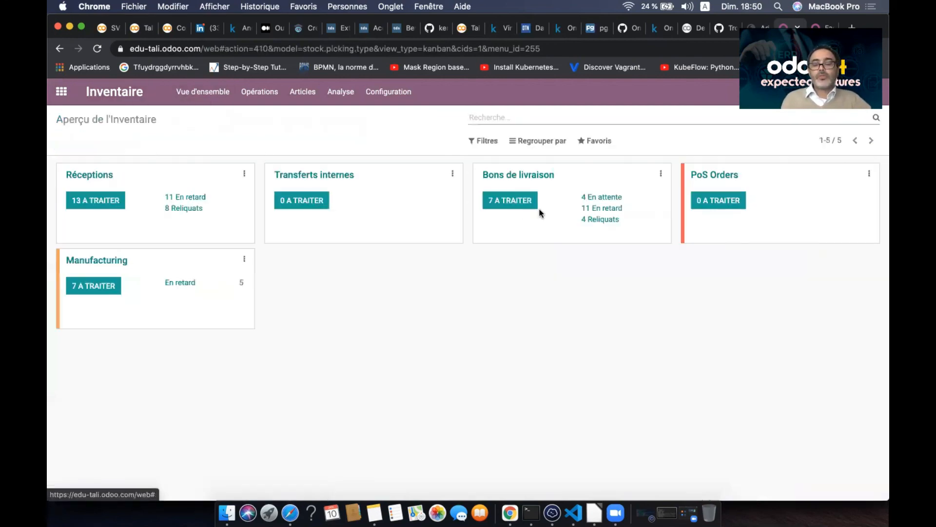
pyautogui.click(512, 201)
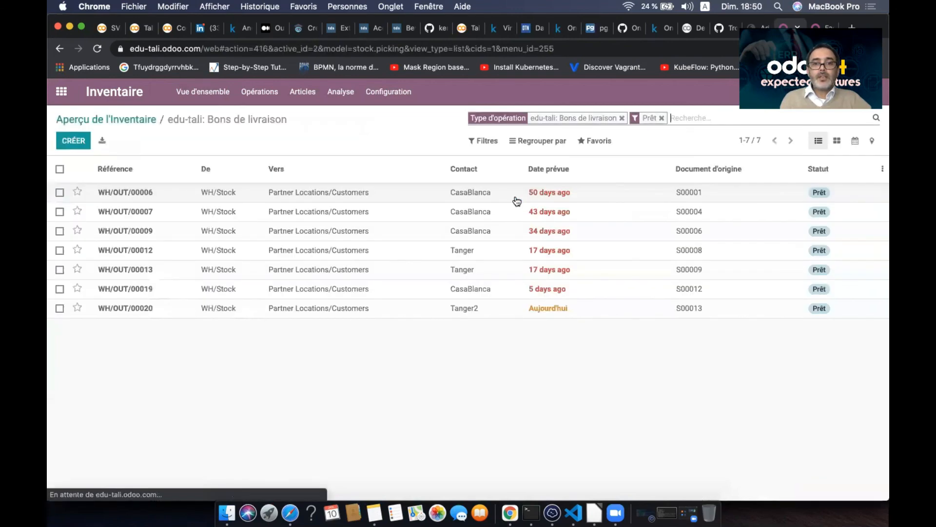
pyautogui.click(418, 312)
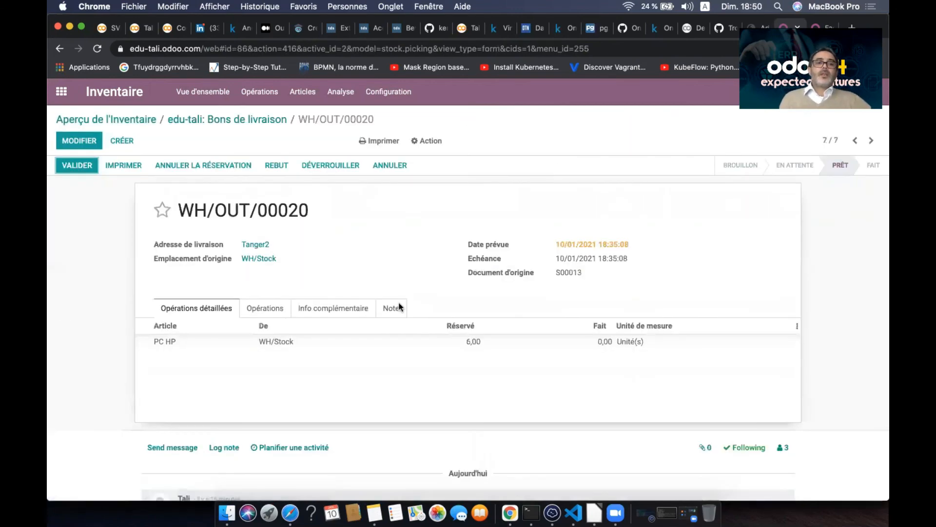
pyautogui.click(81, 169)
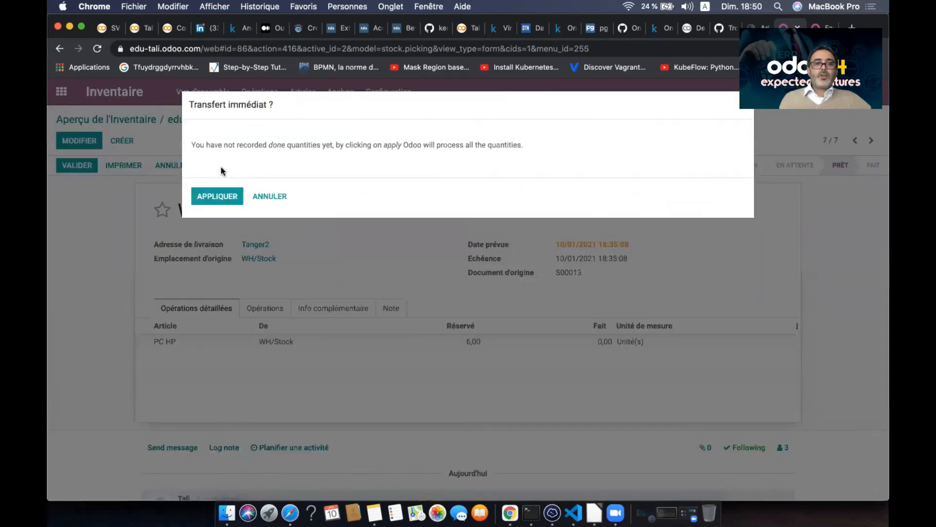
pyautogui.click(215, 195)
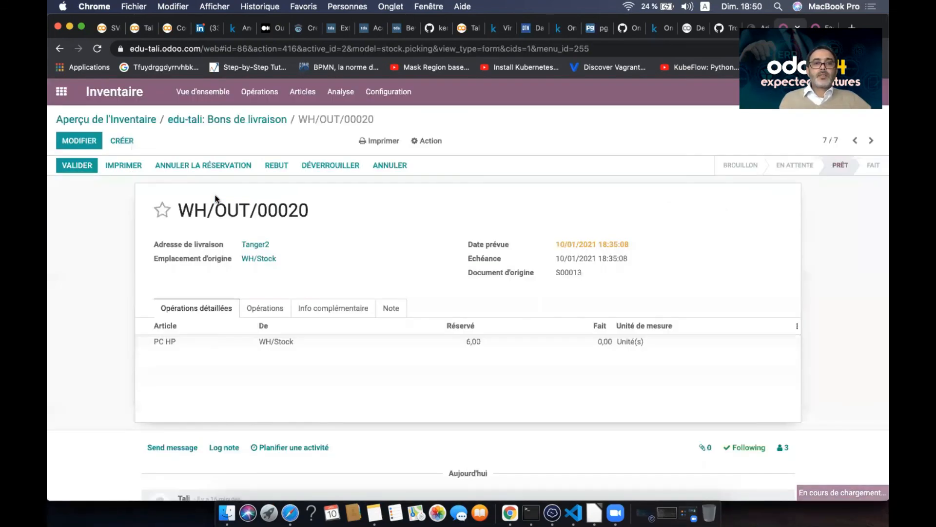
# Search the articles for "pc" and open the PC HP article to check its stock figures following the delivery.
pyautogui.click(297, 94)
pyautogui.click(312, 128)
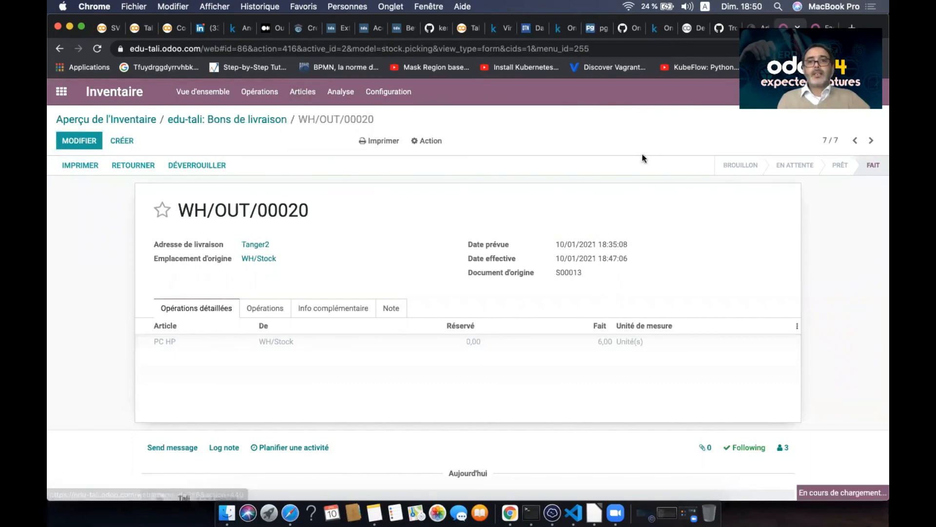
pyautogui.write('pc')
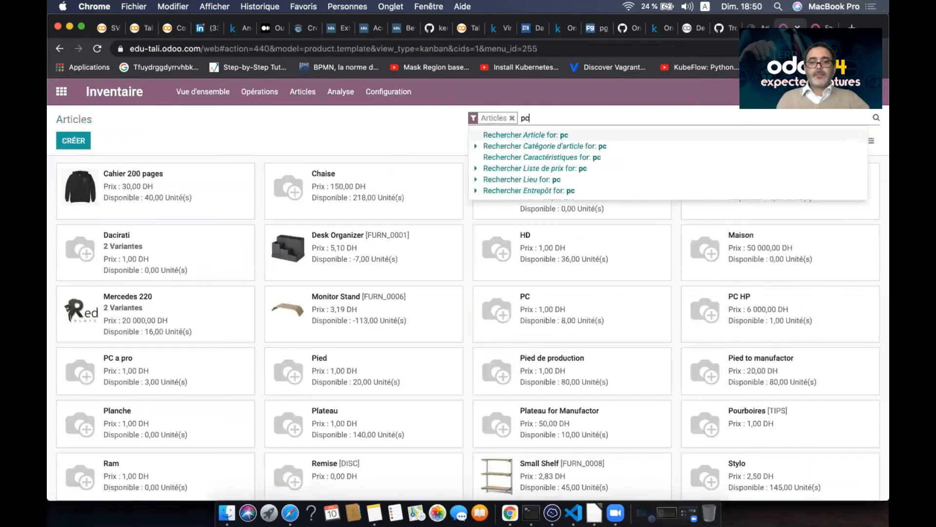
pyautogui.press('Return')
pyautogui.click(390, 201)
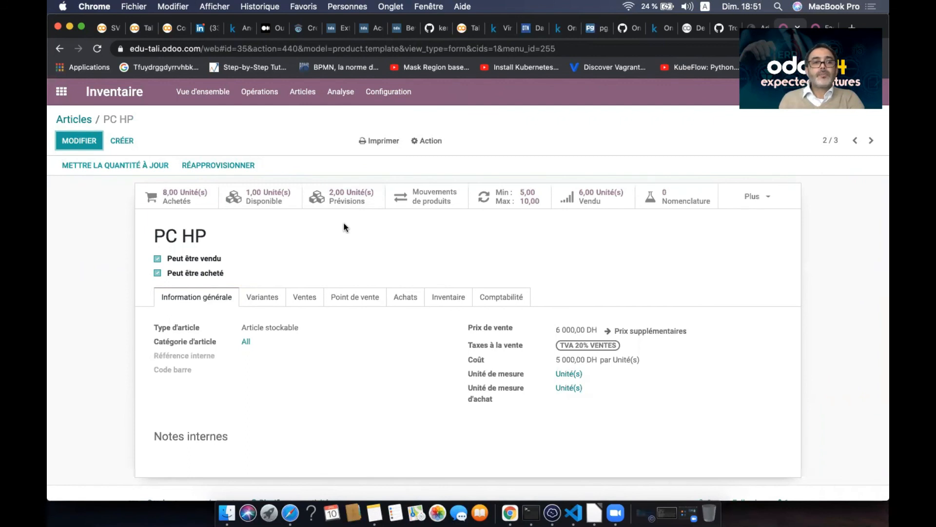
# Filter the Mouvements de produits analysis by Article "PC" and expand the PC HP group to examine its incoming and outgoing movements.
pyautogui.click(336, 93)
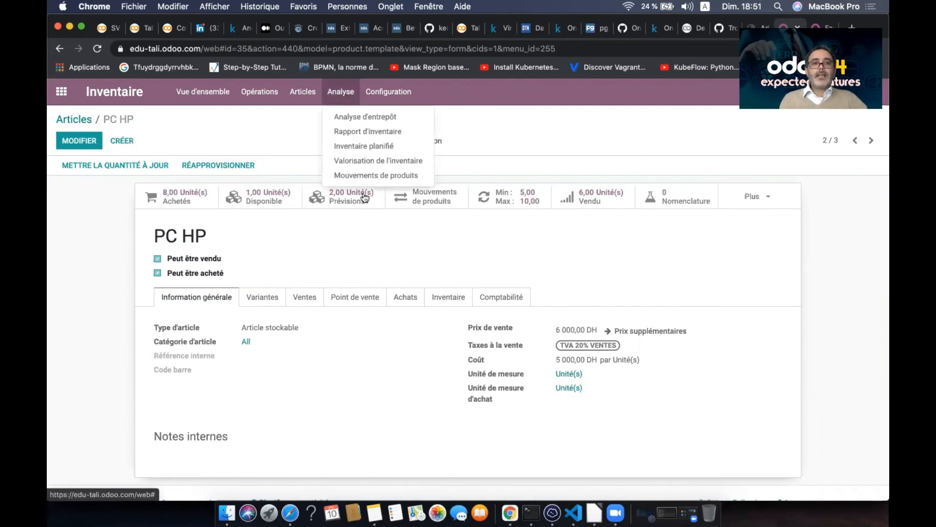
pyautogui.click(387, 176)
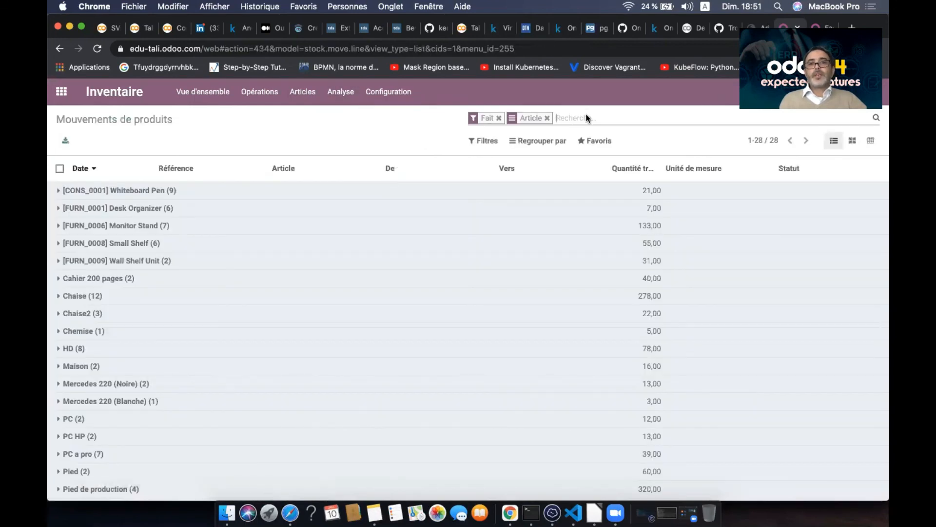
pyautogui.write('pc')
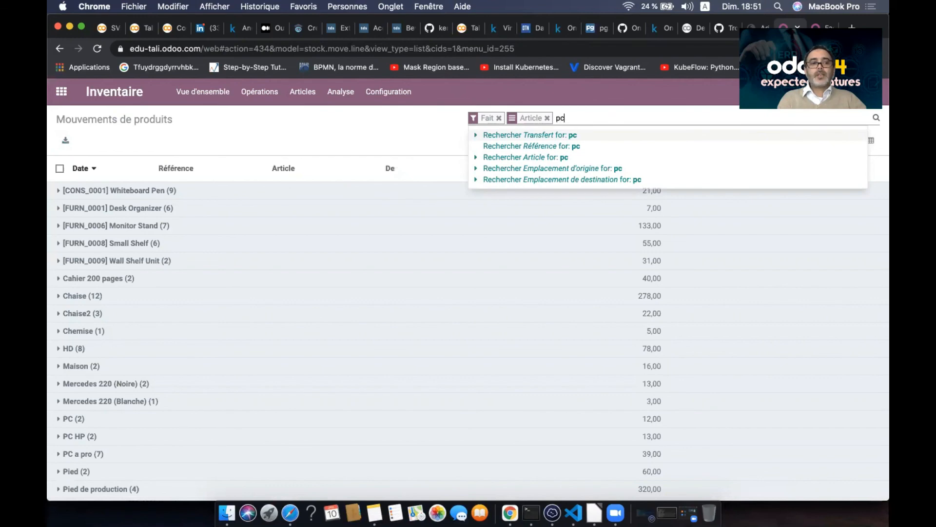
pyautogui.press('Return')
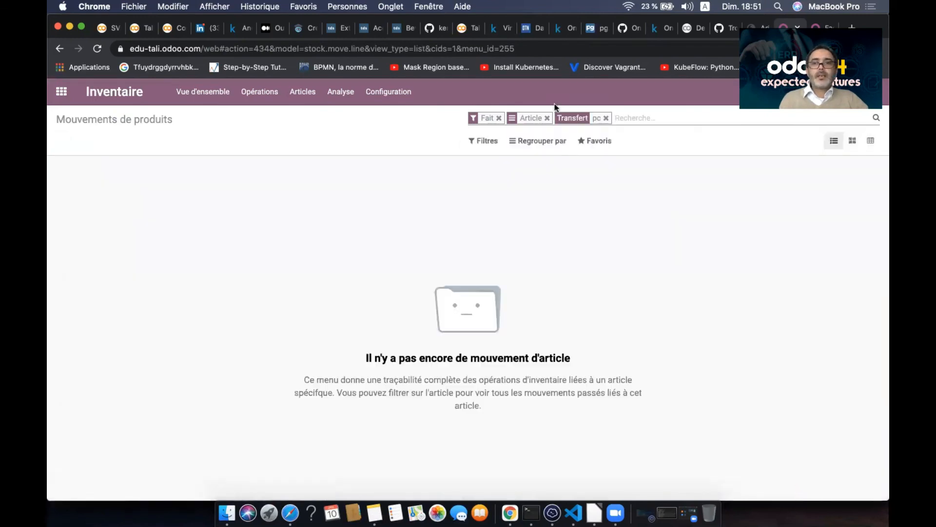
pyautogui.click(608, 119)
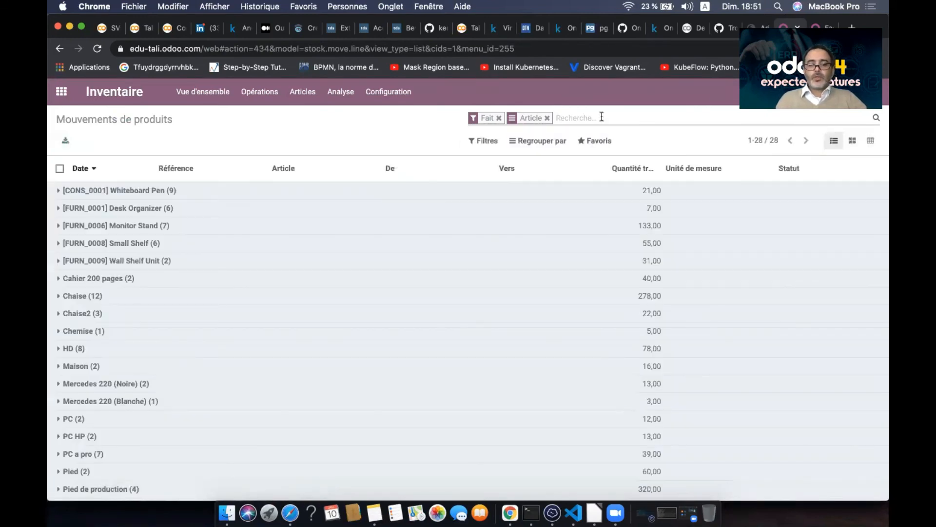
pyautogui.write('PC')
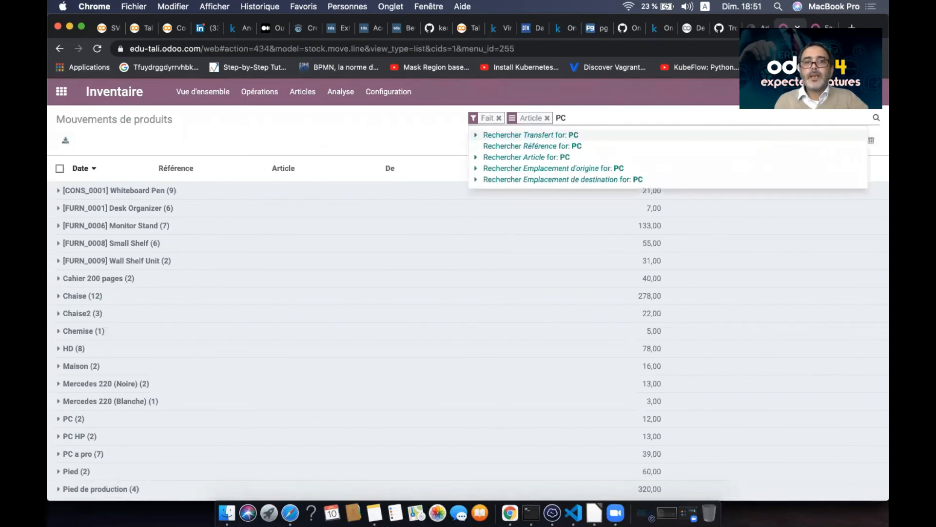
pyautogui.click(517, 157)
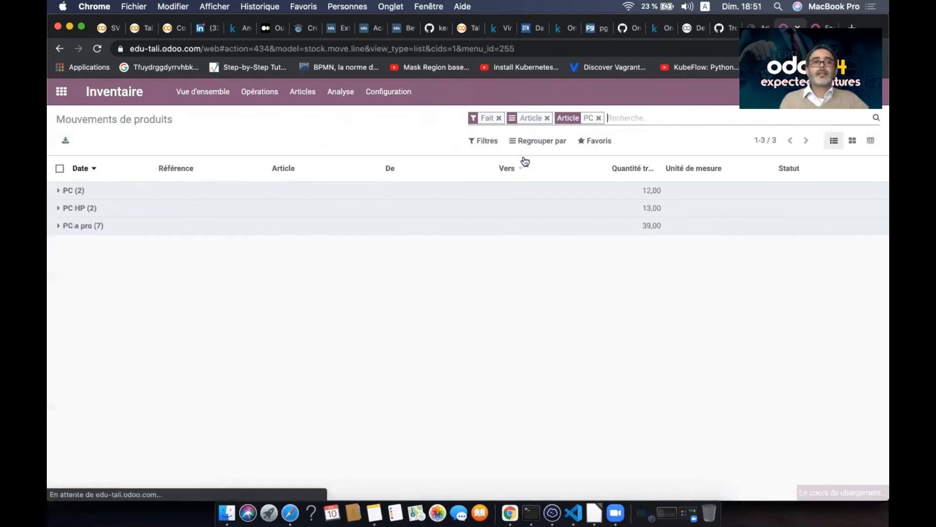
pyautogui.click(57, 209)
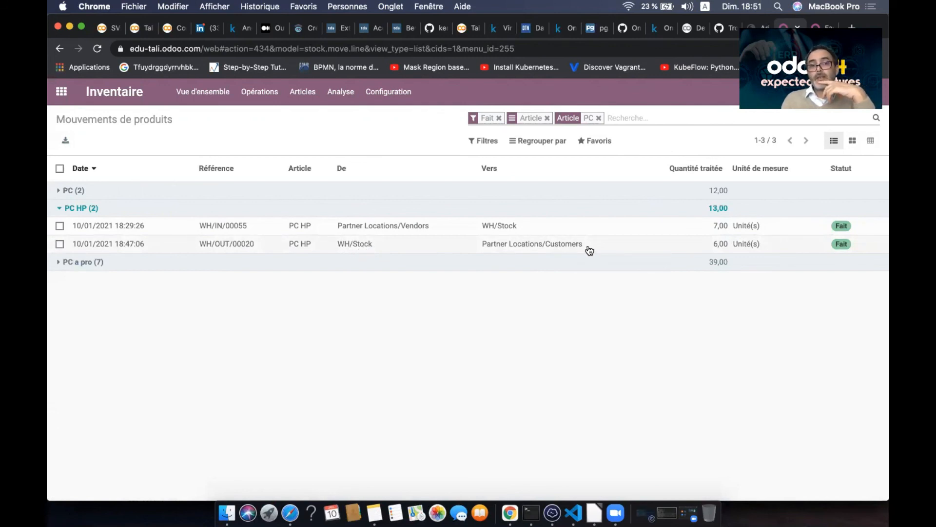
# Find the PC HP article with an article search for "pc" and expand the product movements opened from its own form.
pyautogui.click(299, 92)
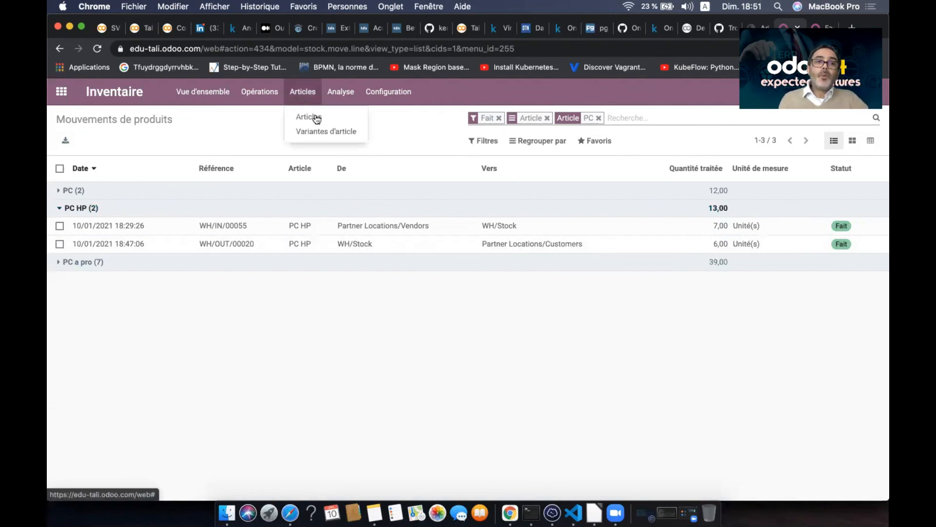
pyautogui.click(314, 118)
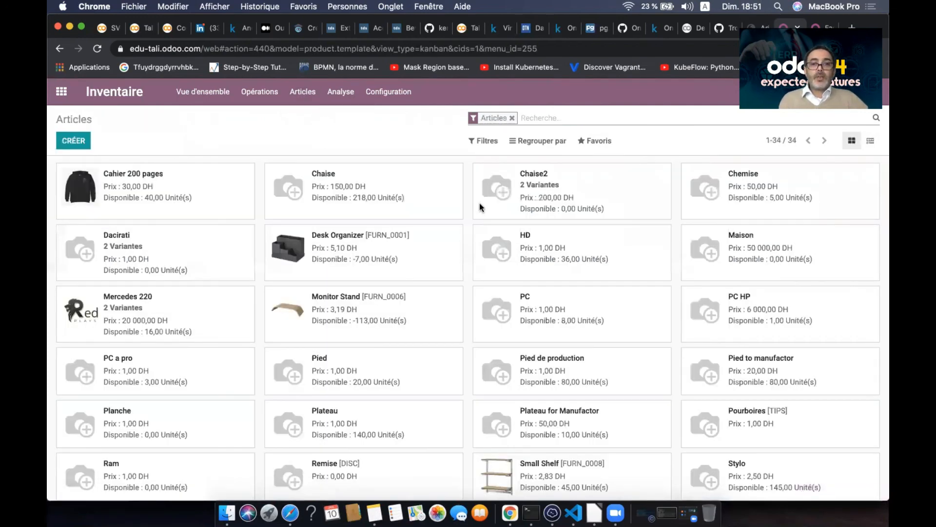
pyautogui.click(550, 119)
pyautogui.write('pc')
pyautogui.press('Return')
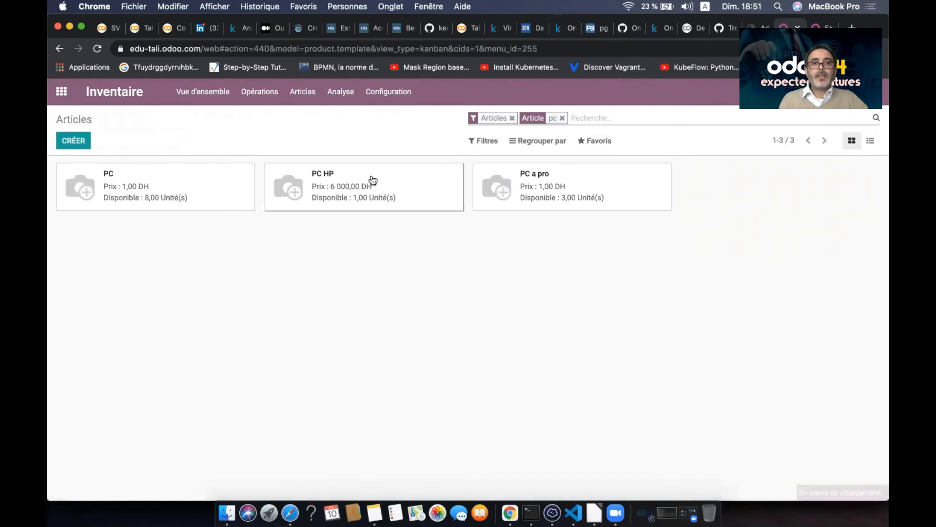
pyautogui.click(373, 180)
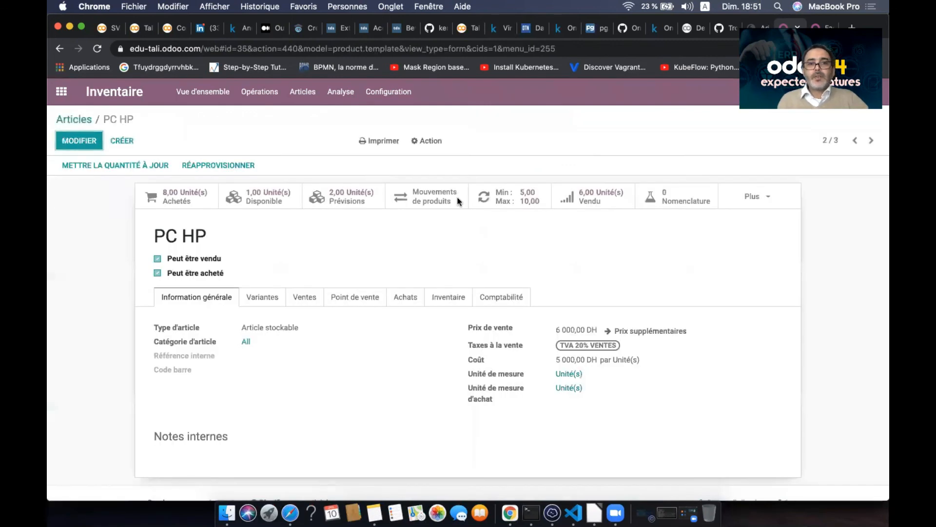
pyautogui.click(432, 199)
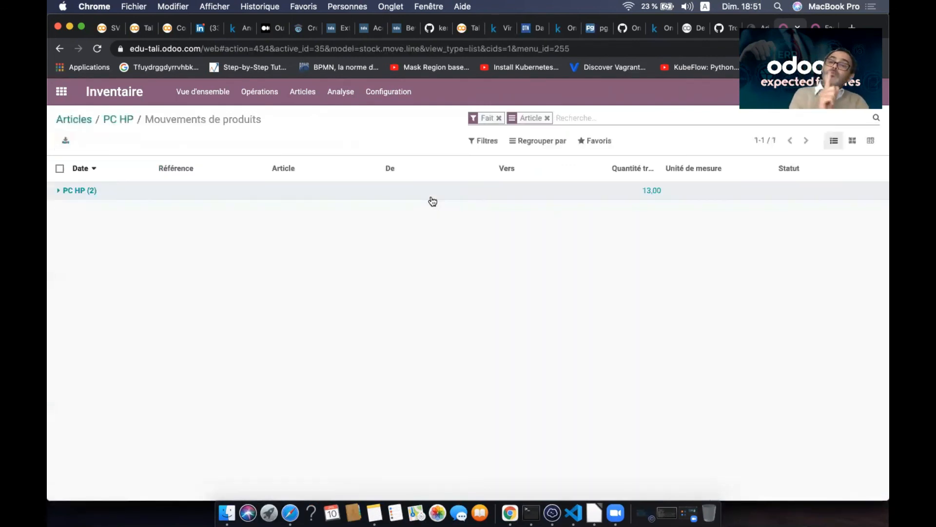
pyautogui.click(77, 190)
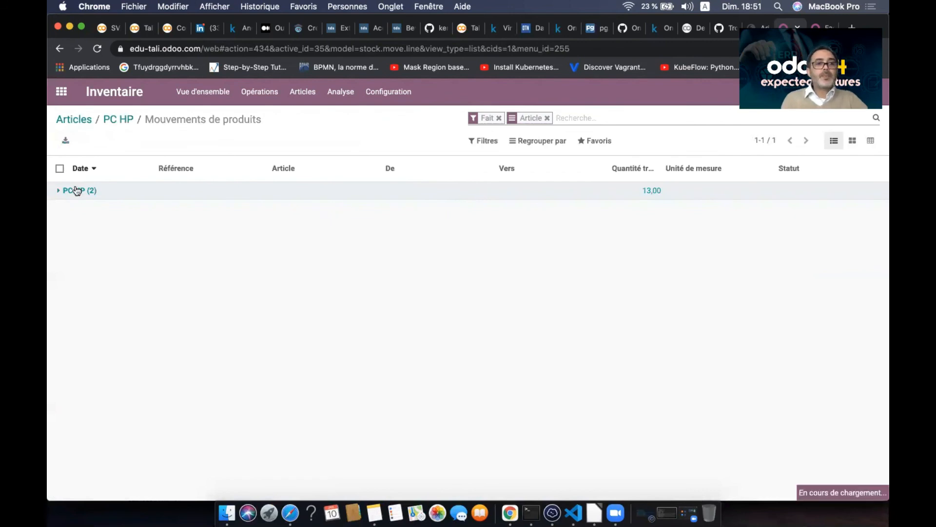